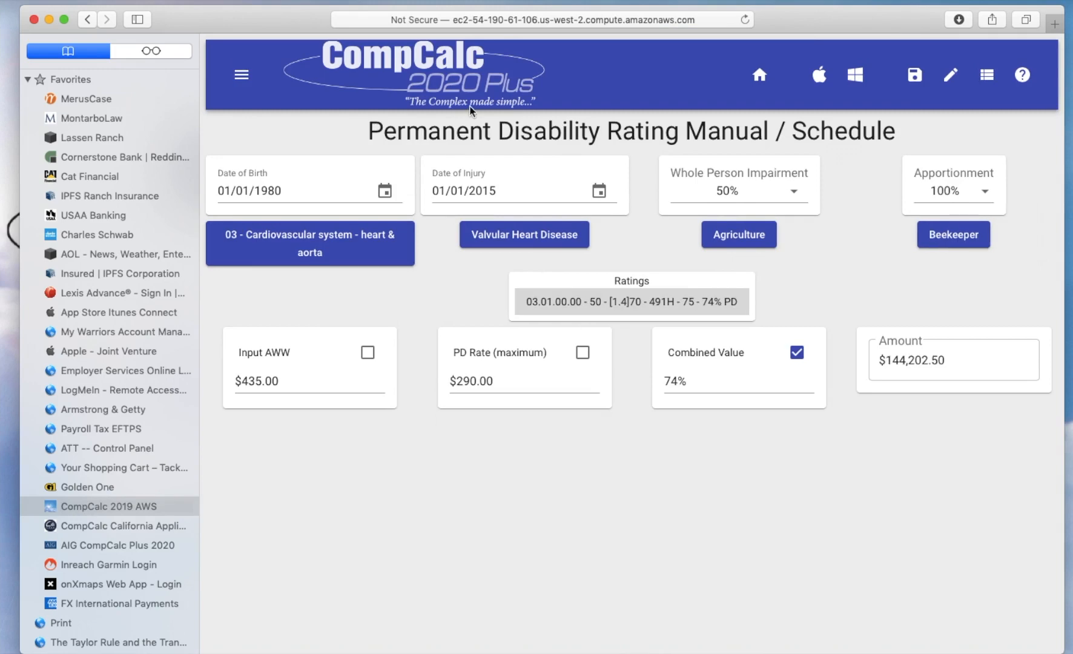
Step: Hide the browser's bookmarks sidebar and look over the list of available calculators
{"action": "left_click", "coordinate": [137, 20]}
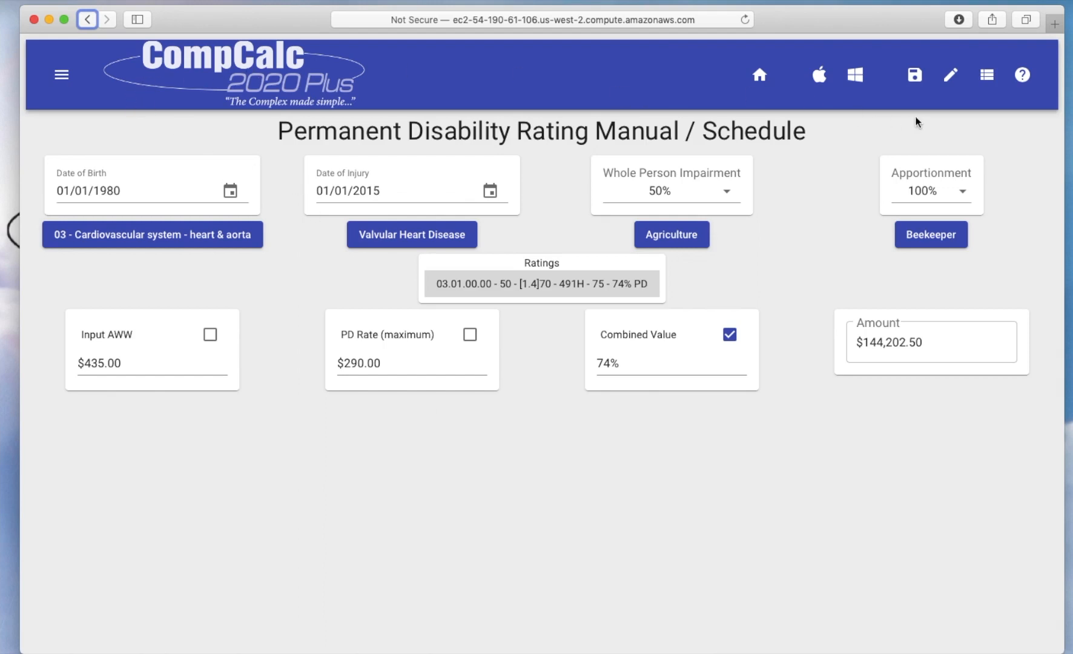
{"action": "left_click", "coordinate": [63, 77]}
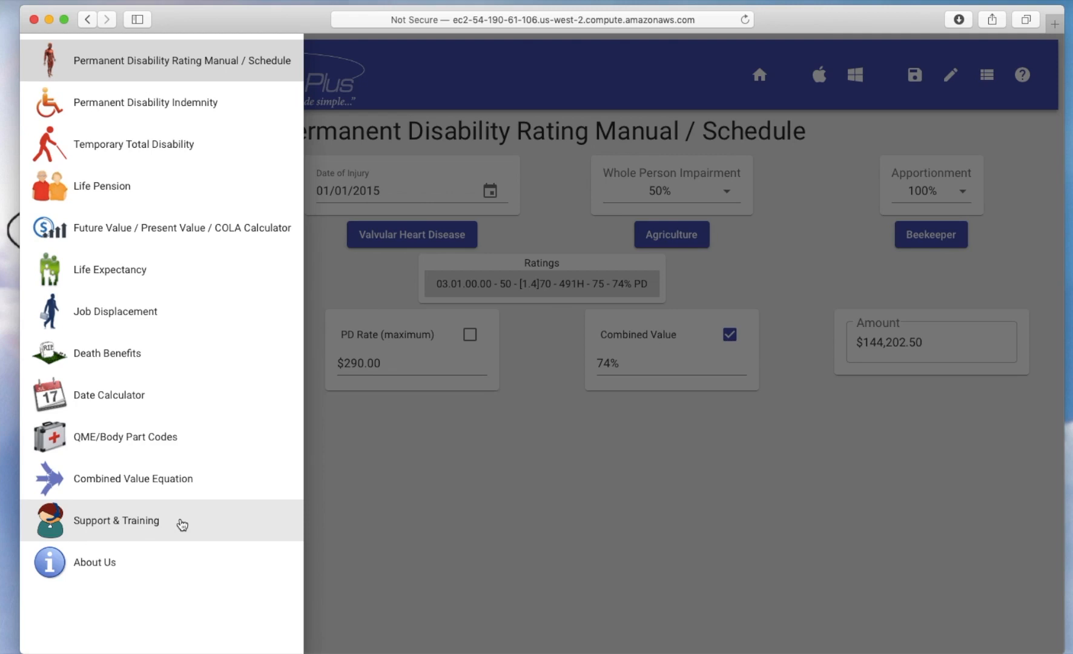
{"action": "left_click", "coordinate": [471, 487]}
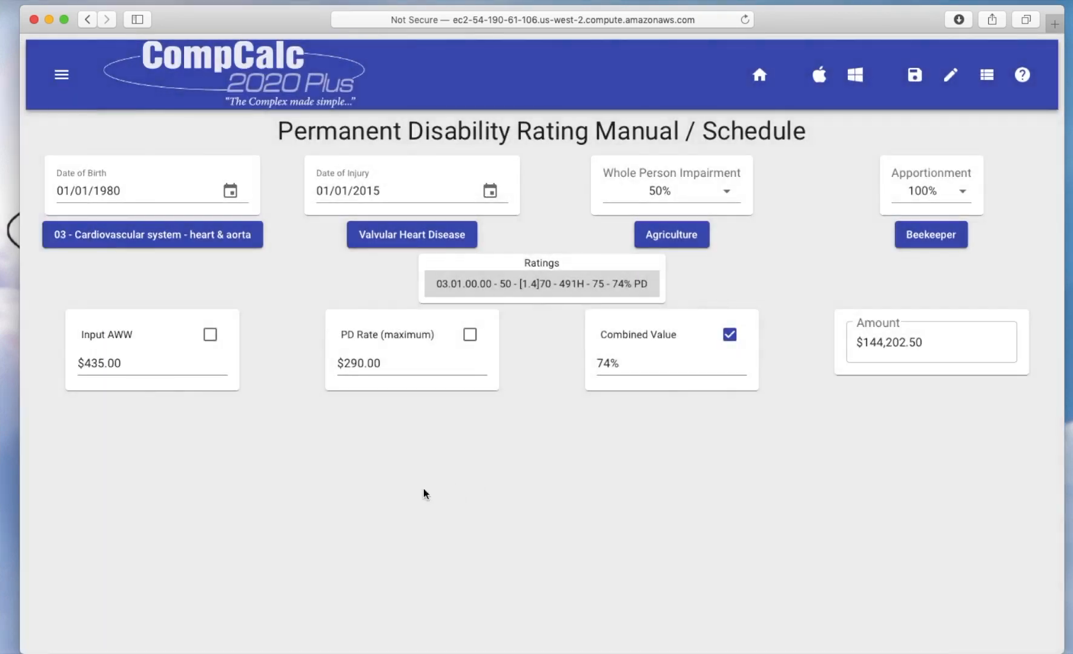
{"action": "left_click", "coordinate": [62, 76]}
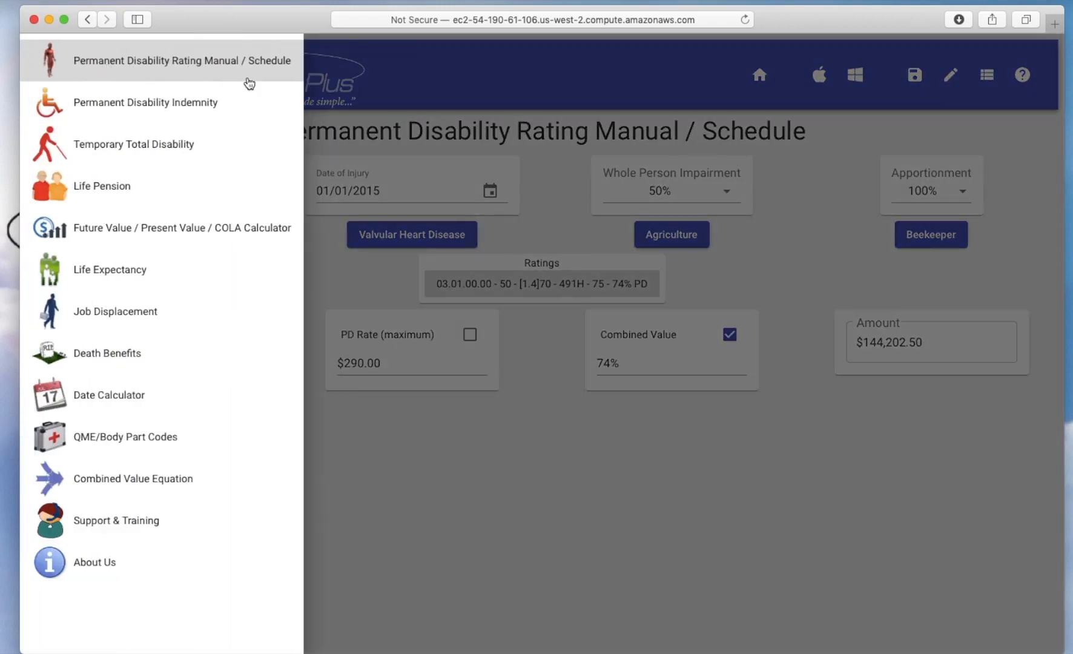
{"action": "left_click", "coordinate": [386, 436]}
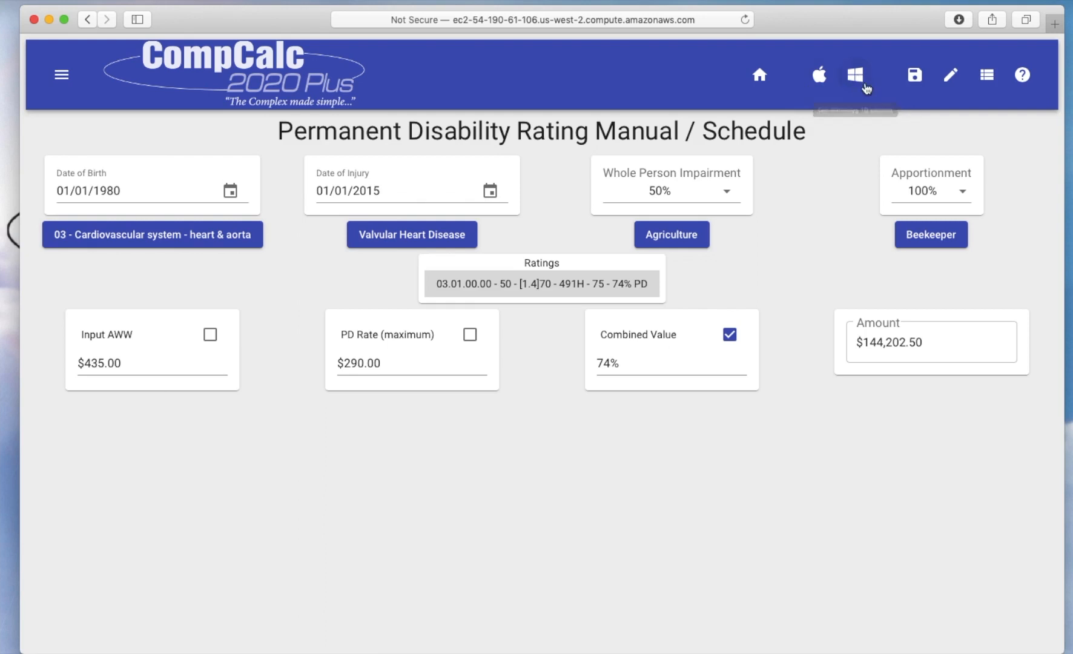
Step: Review the options for saving, loading and e-mailing a calculation and for editing rating strings
{"action": "left_click", "coordinate": [915, 78]}
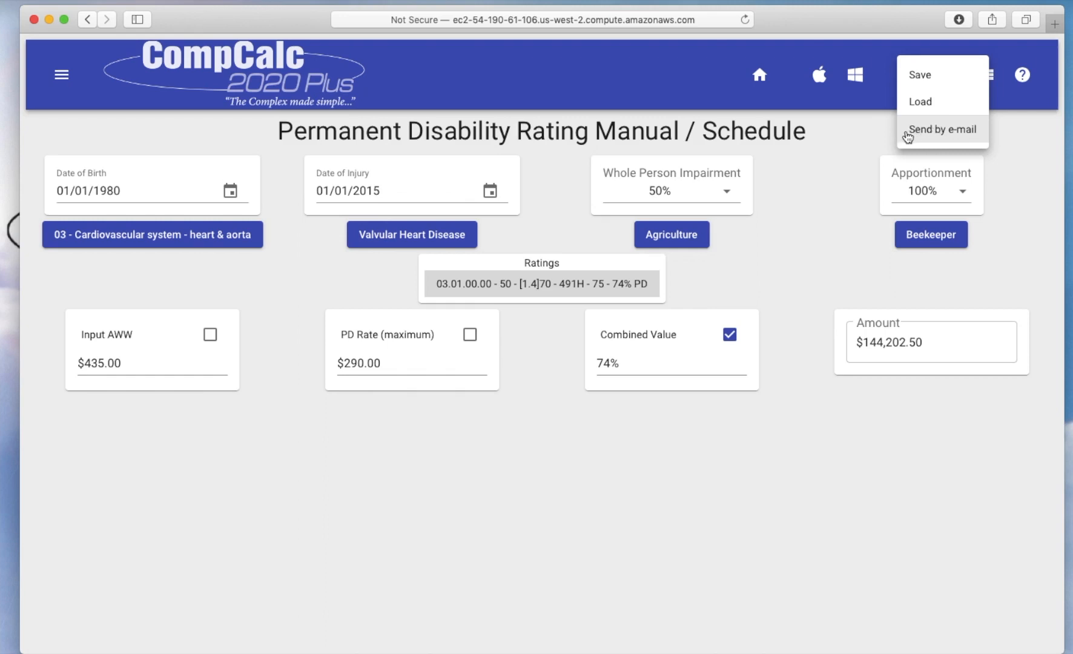
{"action": "left_click", "coordinate": [851, 138]}
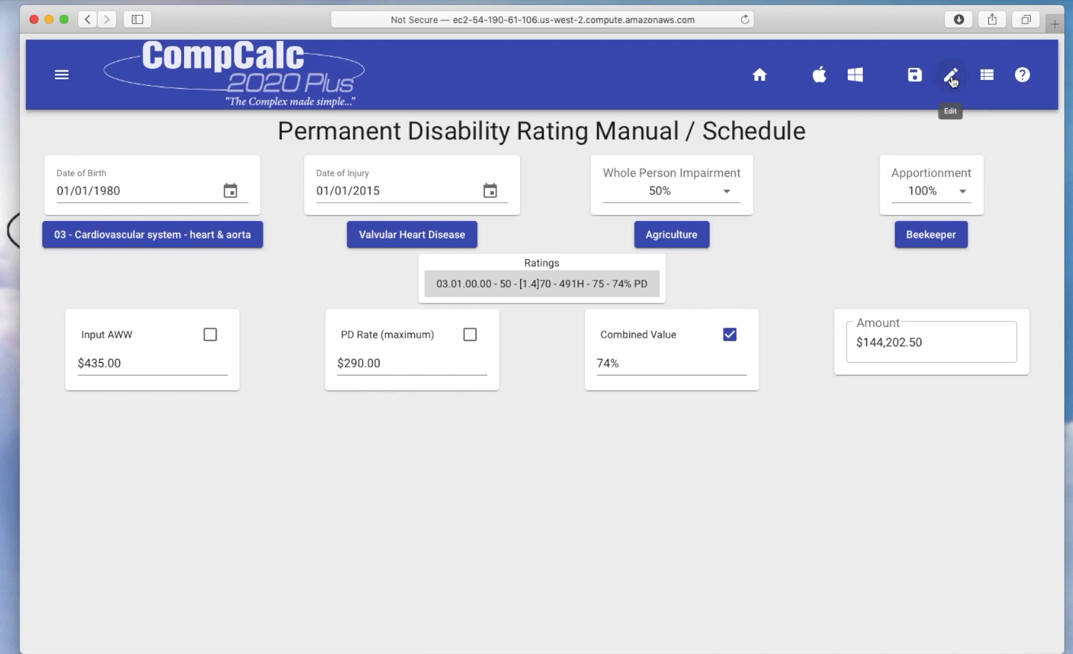
{"action": "left_click", "coordinate": [951, 78]}
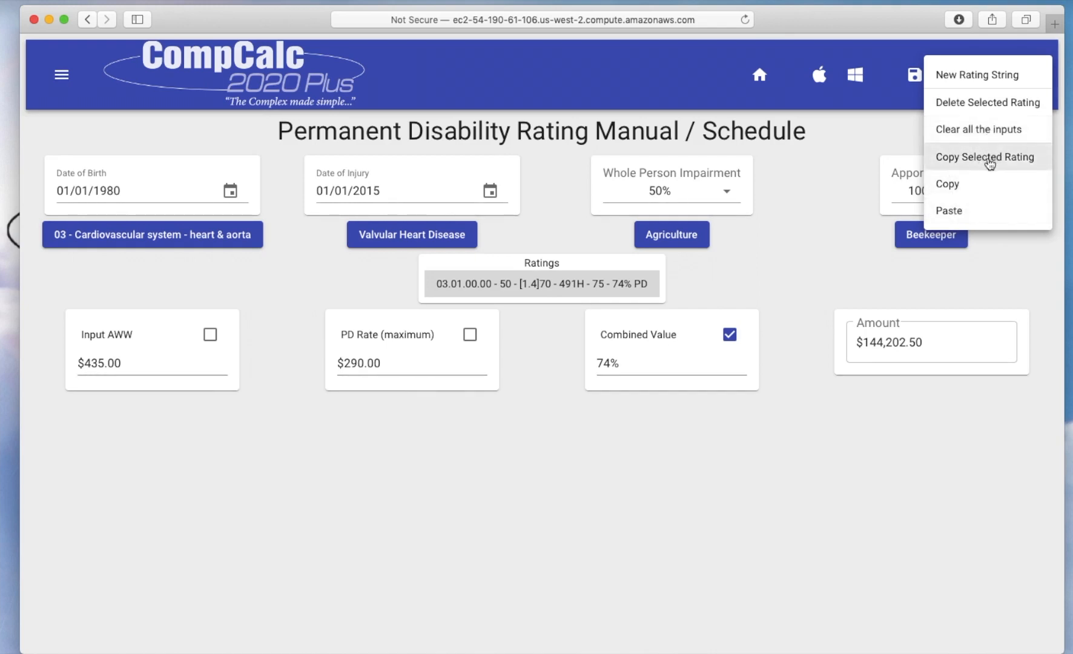
{"action": "left_click", "coordinate": [999, 276]}
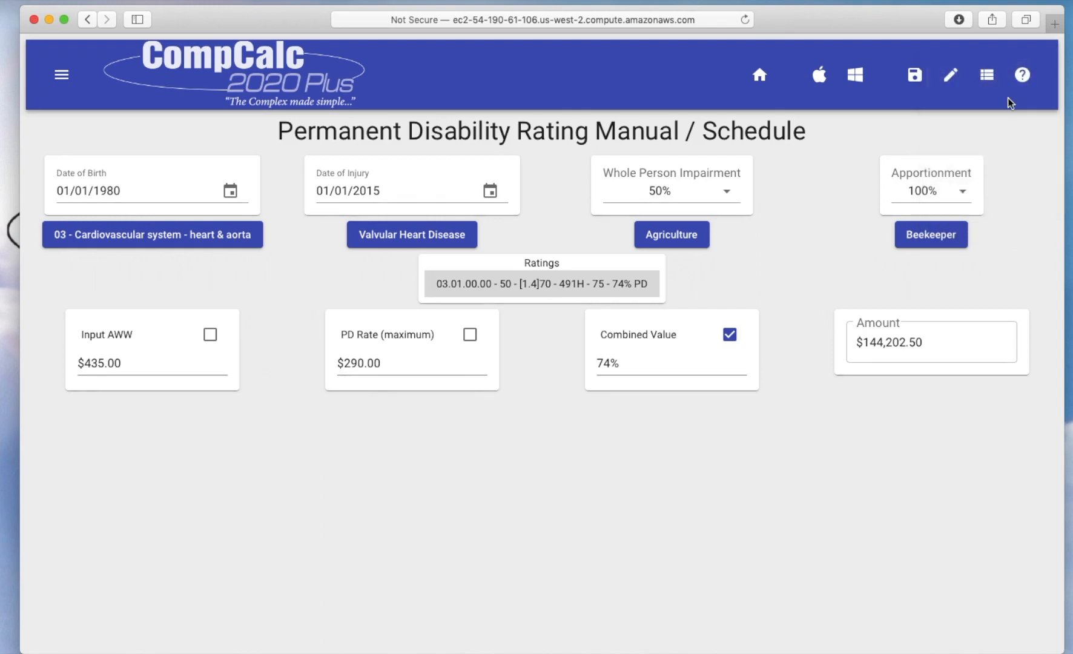
Step: Turn Flip Tables off and back on to expand and collapse the four selection tables
{"action": "left_click", "coordinate": [986, 75]}
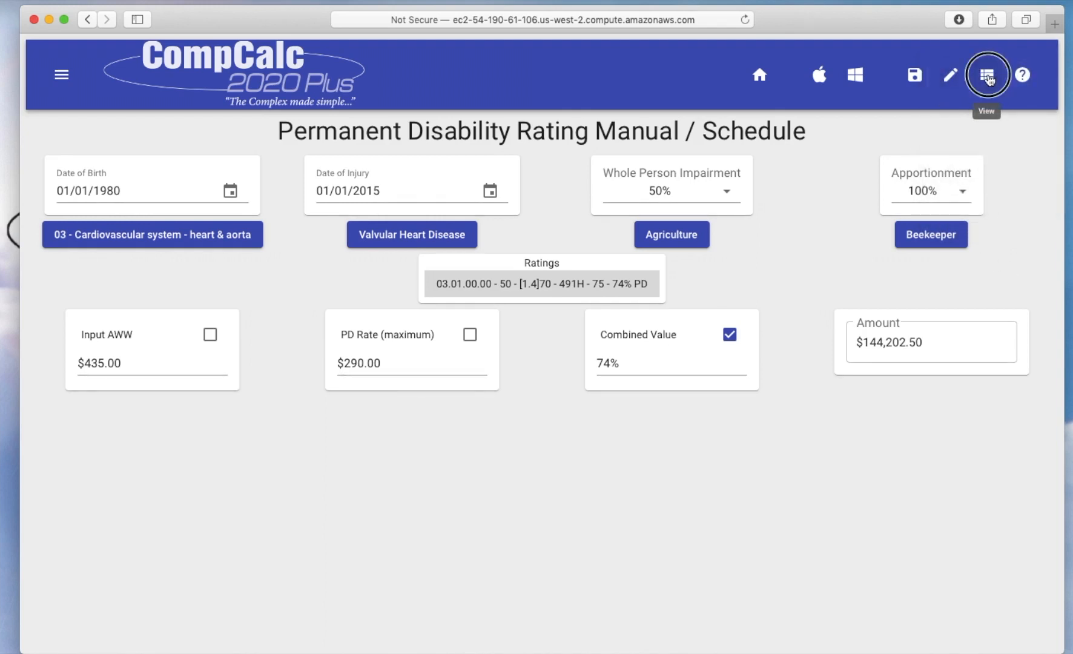
{"action": "left_click", "coordinate": [1024, 75]}
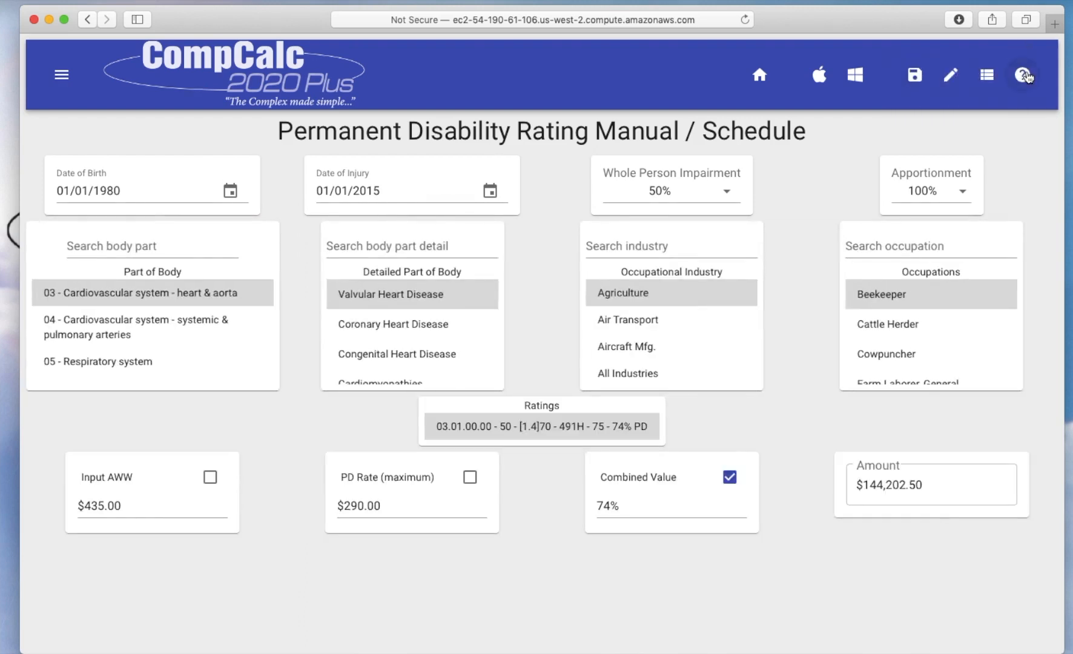
{"action": "left_click", "coordinate": [988, 77]}
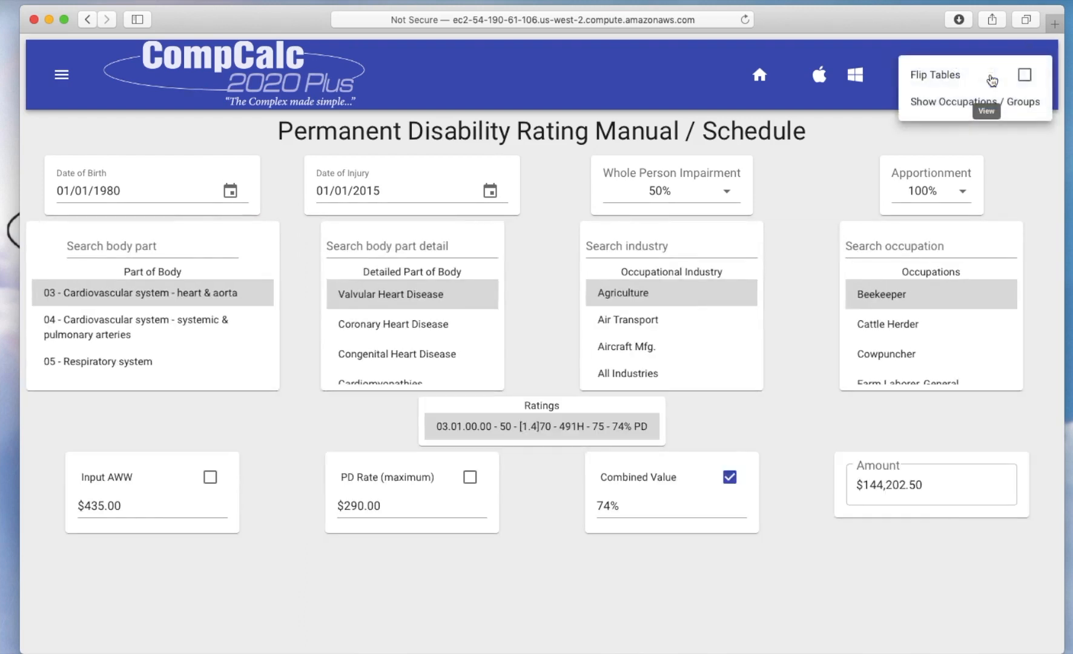
{"action": "left_click", "coordinate": [1024, 76]}
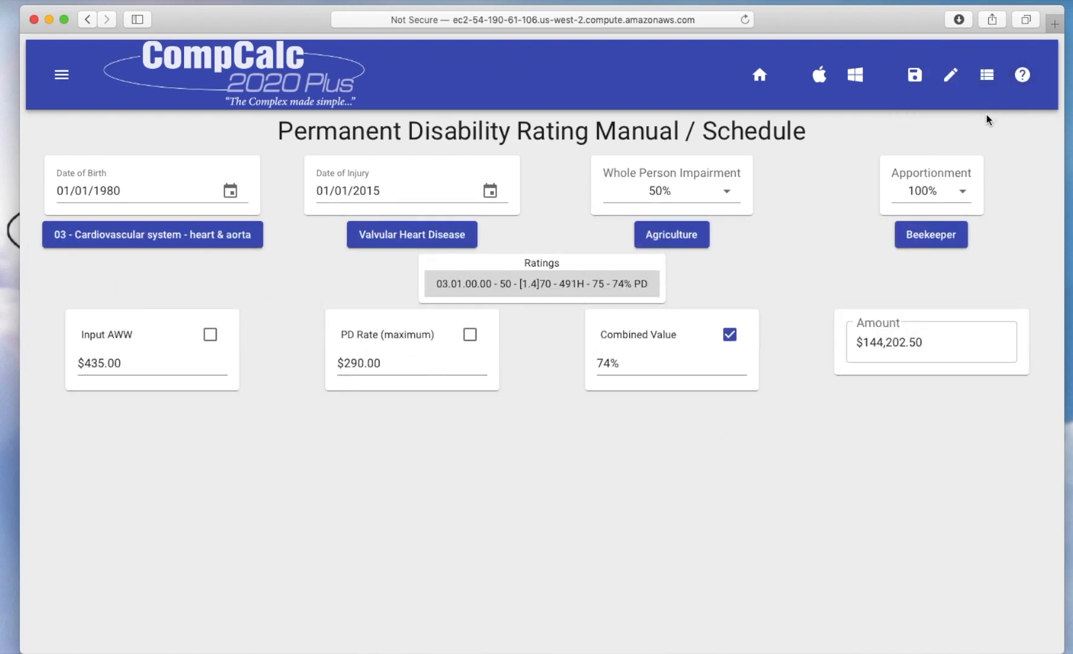
Step: Disable Flip Tables to browse the industry and detailed body part lists, and enable it again to collapse them
{"action": "left_click", "coordinate": [987, 75]}
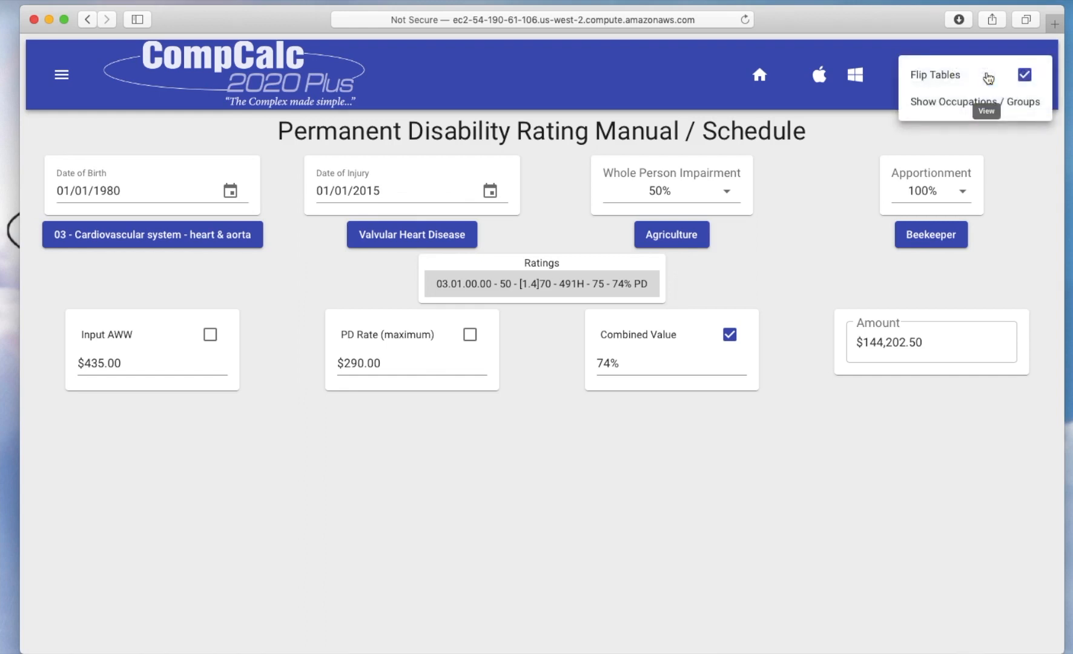
{"action": "left_click", "coordinate": [1013, 78]}
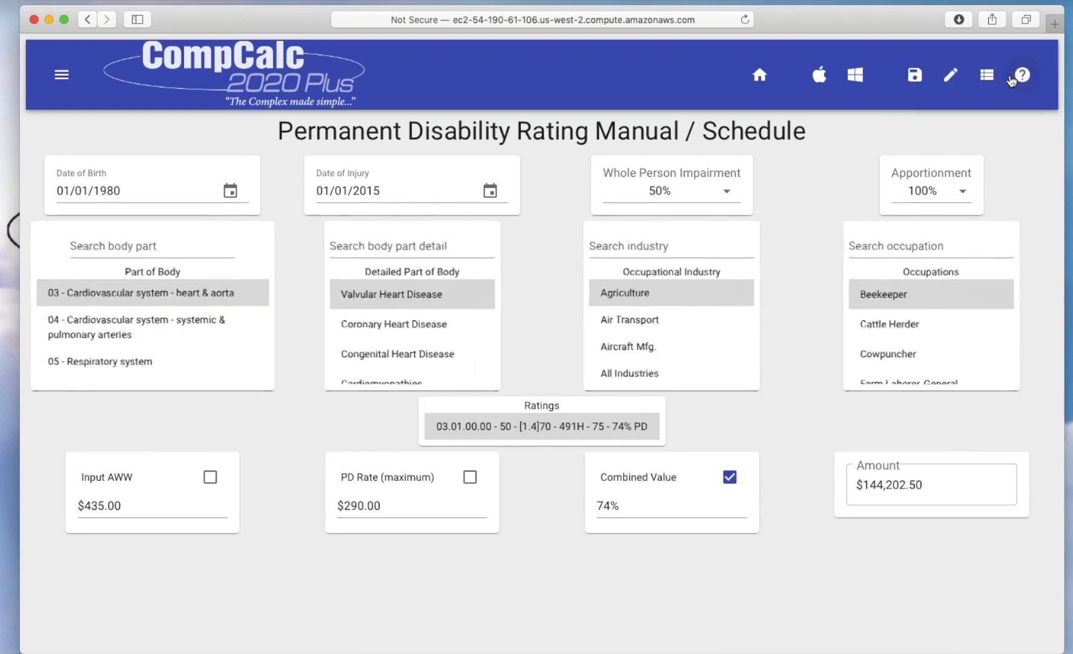
{"action": "scroll", "coordinate": [609, 345], "scroll_direction": "down", "scroll_amount": 4}
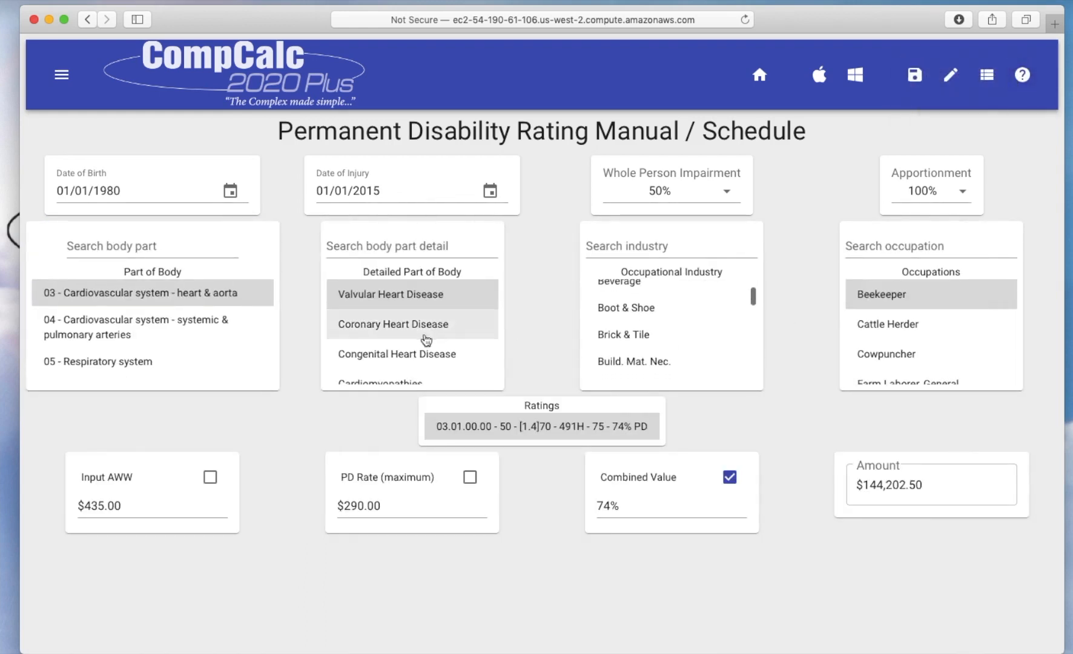
{"action": "scroll", "coordinate": [430, 339], "scroll_direction": "down", "scroll_amount": 3}
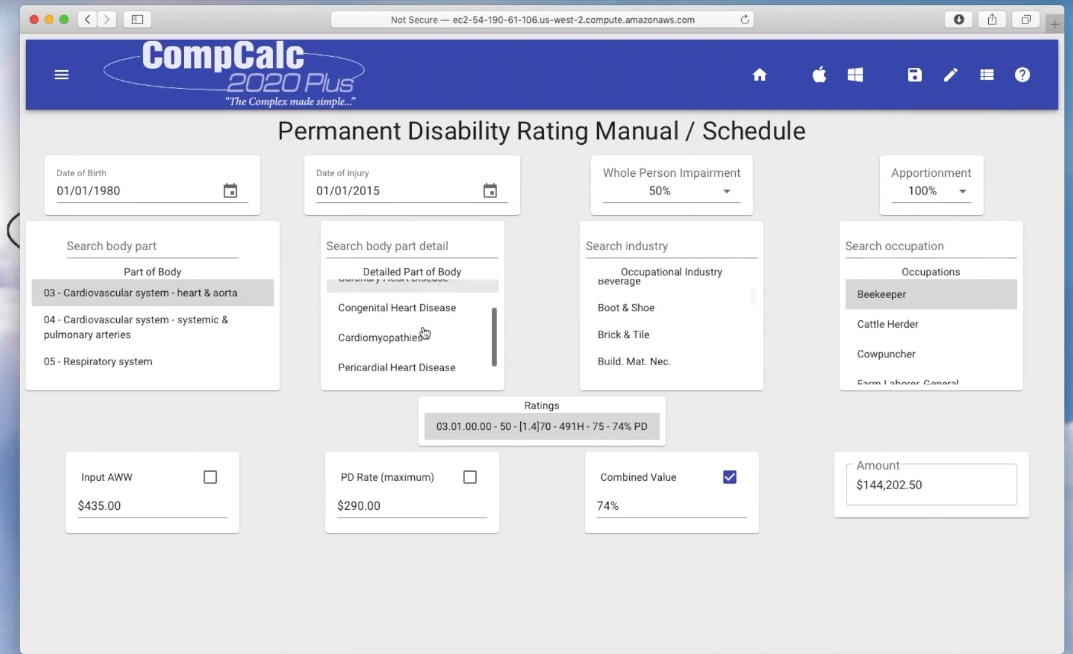
{"action": "left_click", "coordinate": [985, 75]}
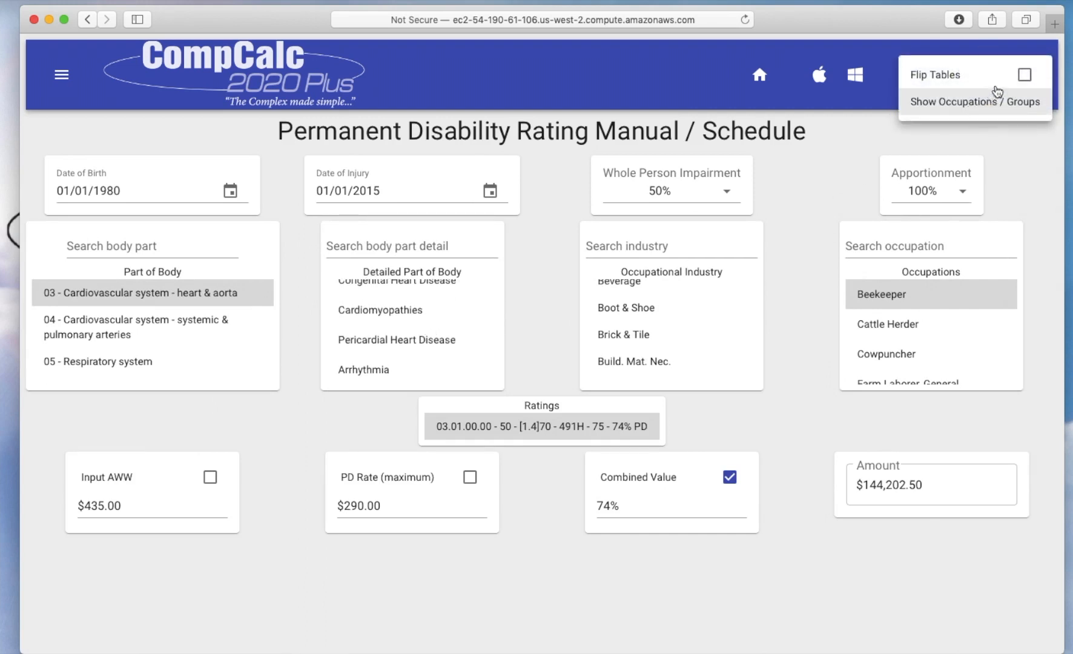
{"action": "left_click", "coordinate": [1024, 76]}
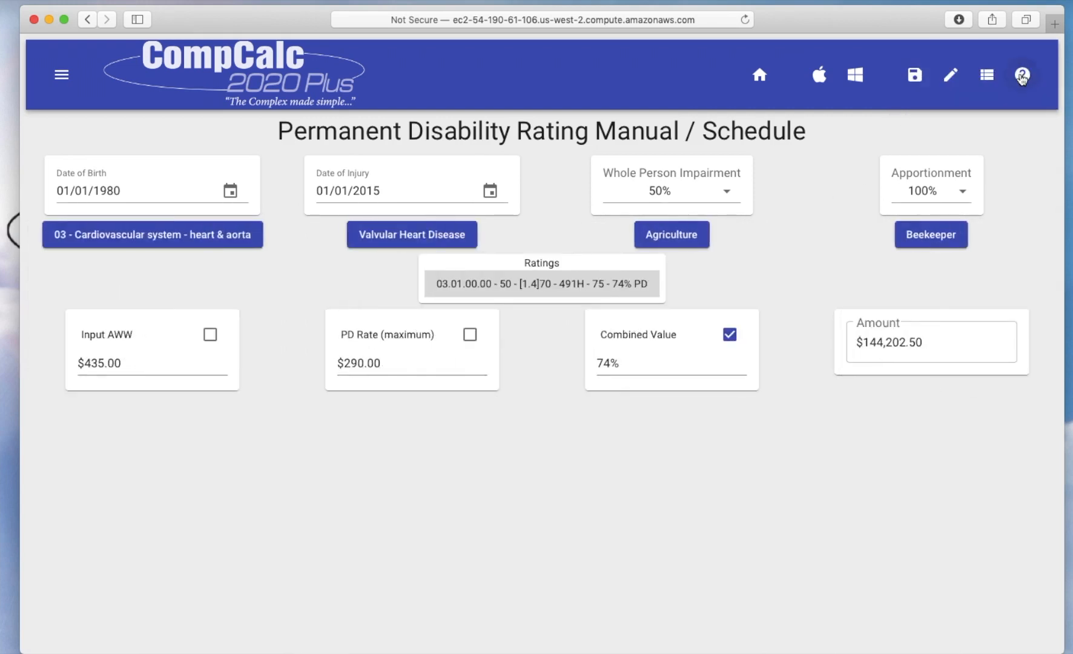
Step: Switch from occupations to occupational groups and browse the expanded list of group descriptions
{"action": "left_click", "coordinate": [986, 75]}
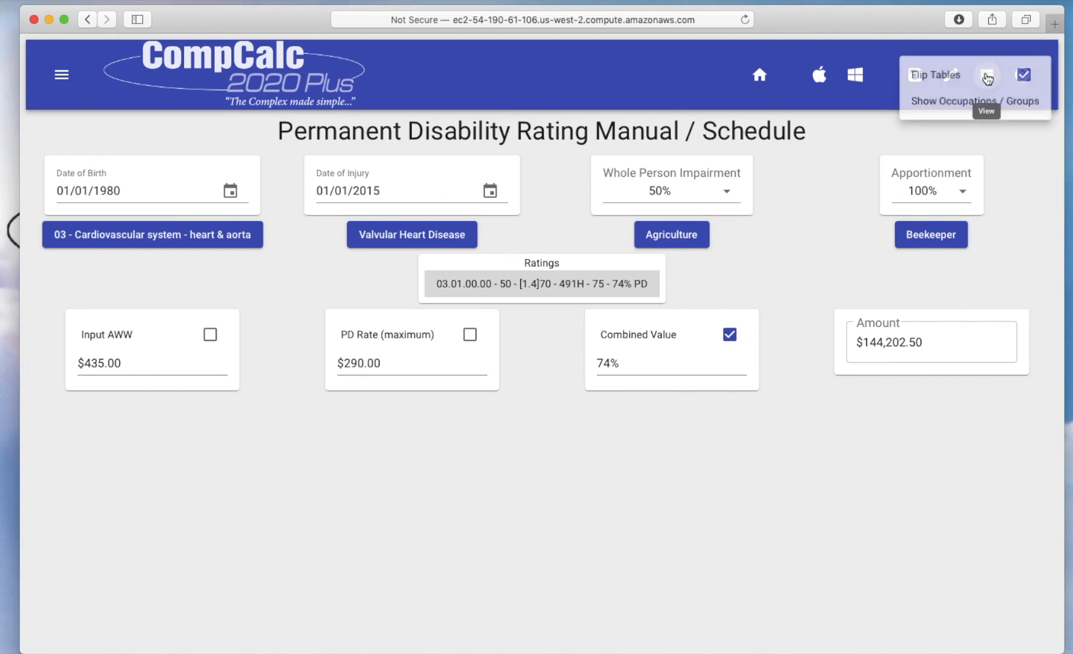
{"action": "left_click", "coordinate": [952, 103]}
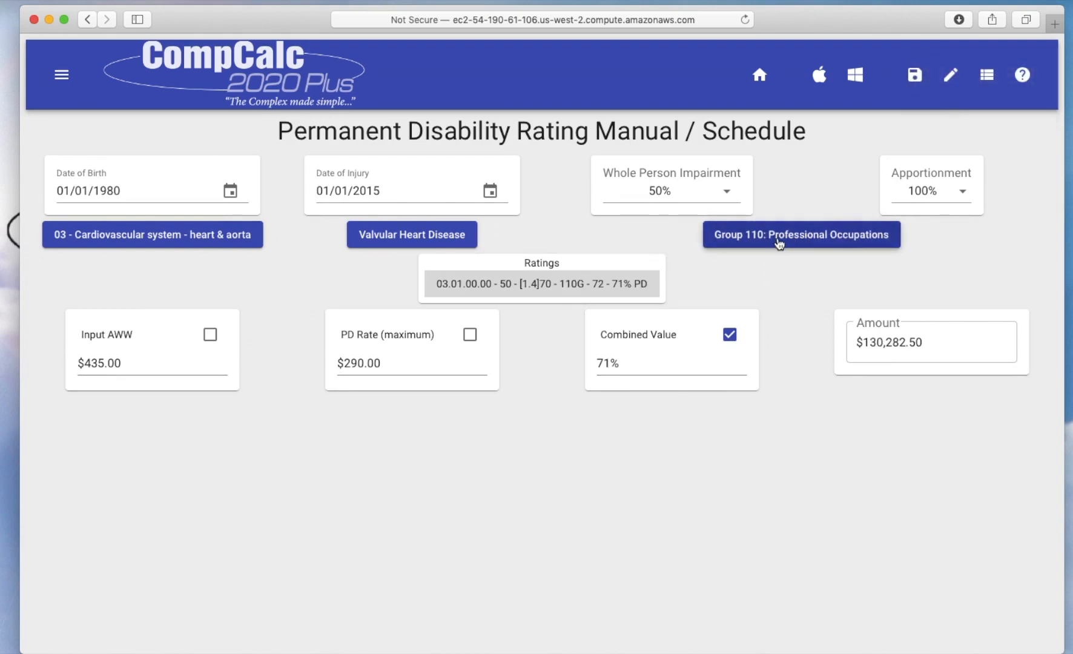
{"action": "left_click", "coordinate": [985, 87]}
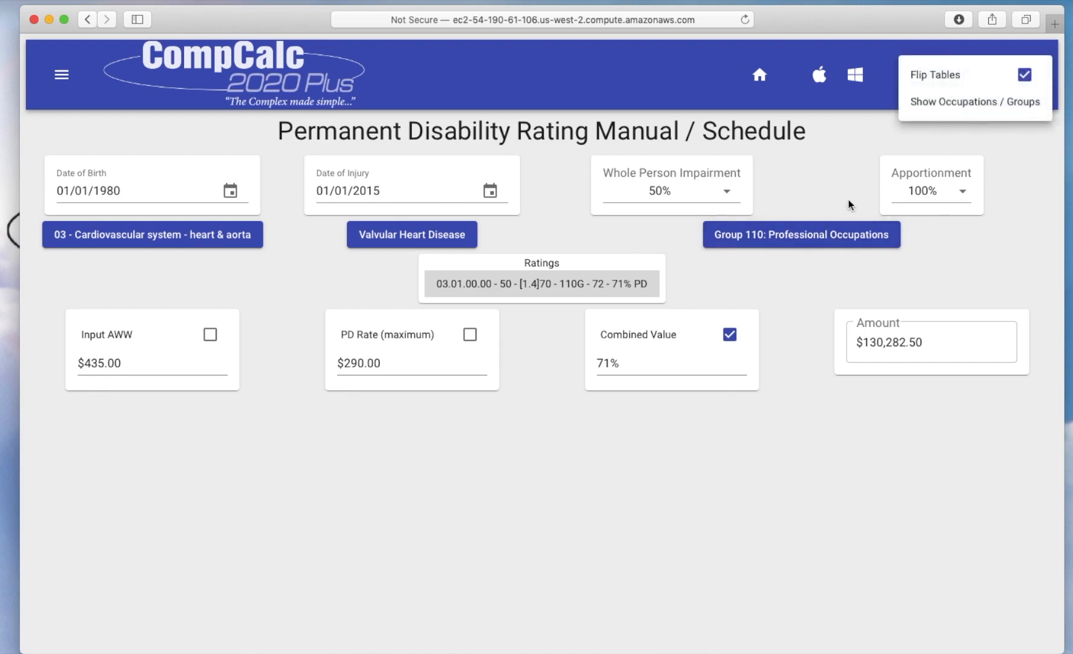
{"action": "left_click", "coordinate": [830, 235]}
{"action": "left_click", "coordinate": [830, 235]}
{"action": "scroll", "coordinate": [820, 333], "scroll_direction": "down", "scroll_amount": 10}
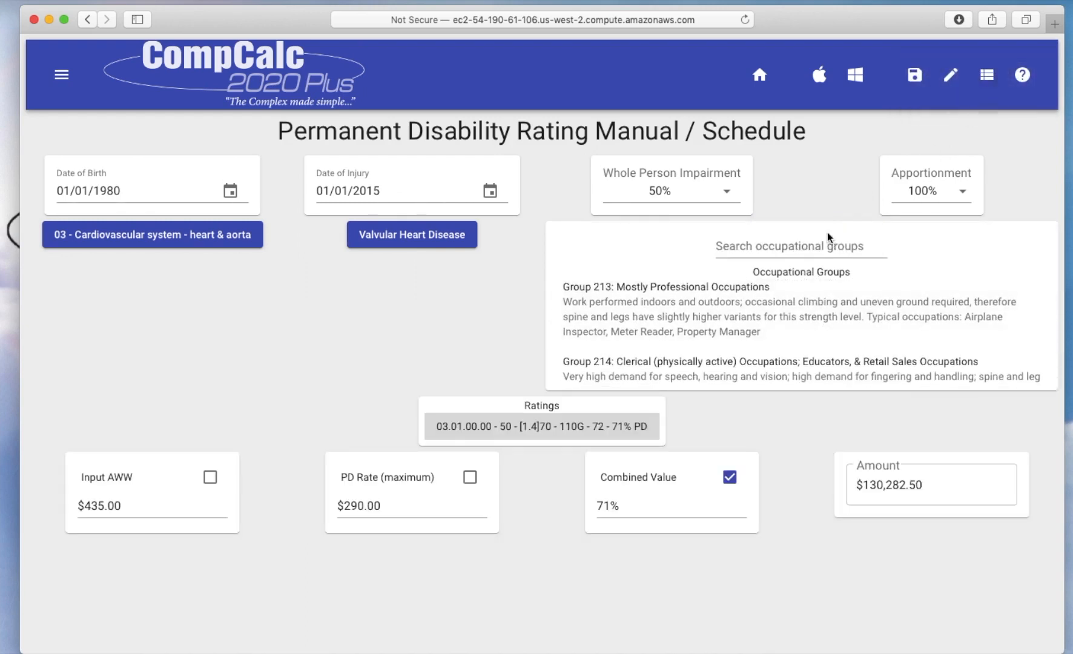
{"action": "left_click", "coordinate": [788, 243]}
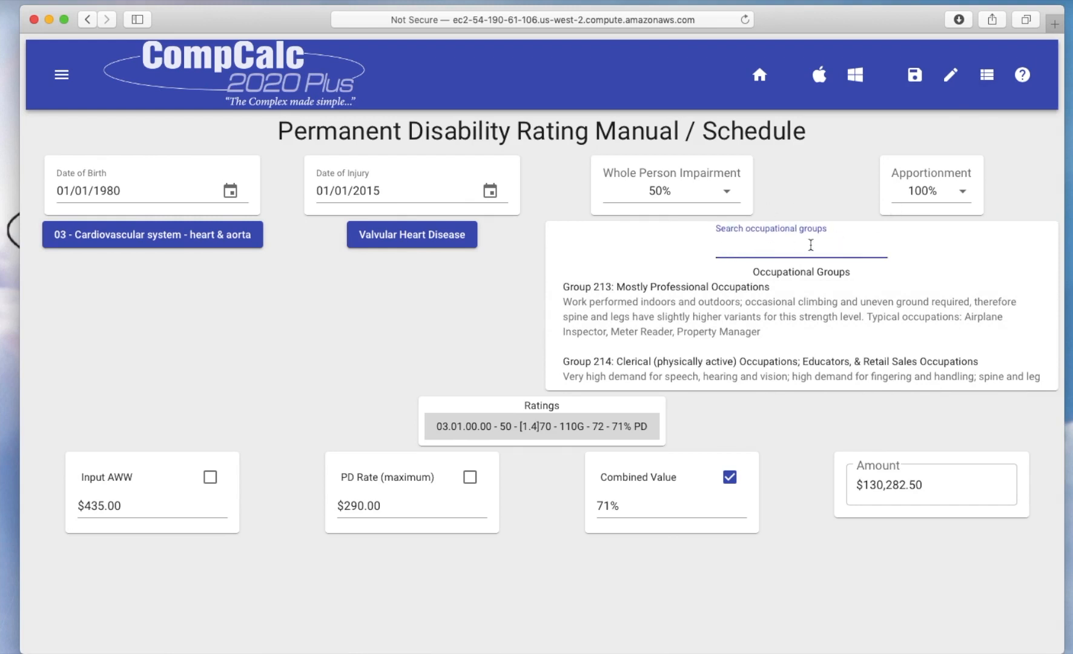
Step: Switch back to individual occupations and select Boot & Shoe as the occupational industry
{"action": "left_click", "coordinate": [986, 78]}
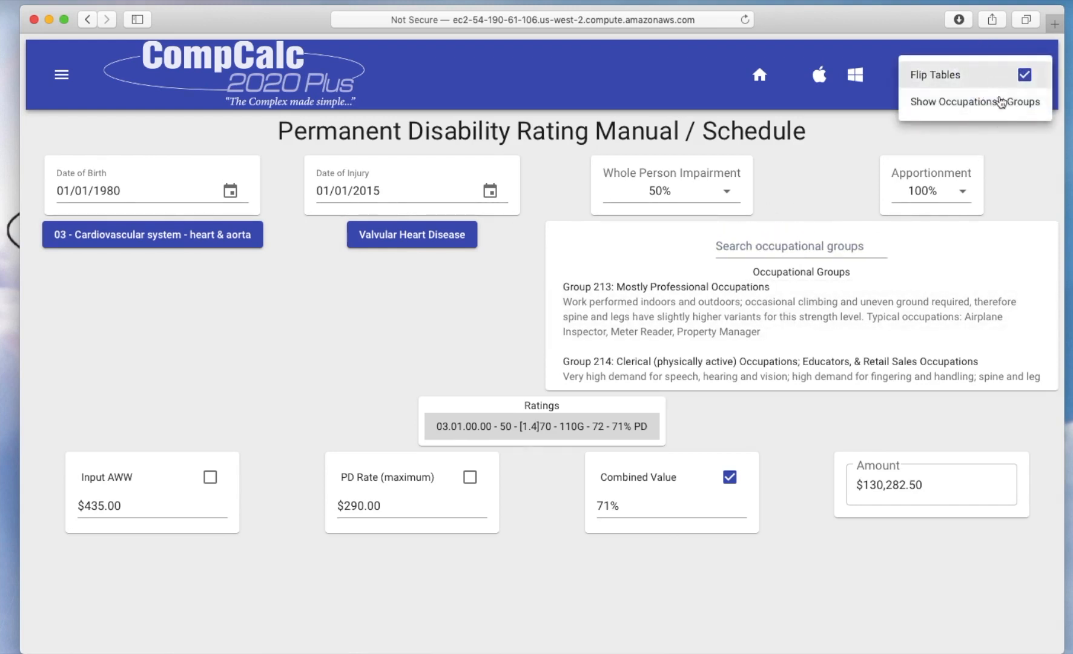
{"action": "left_click", "coordinate": [989, 101]}
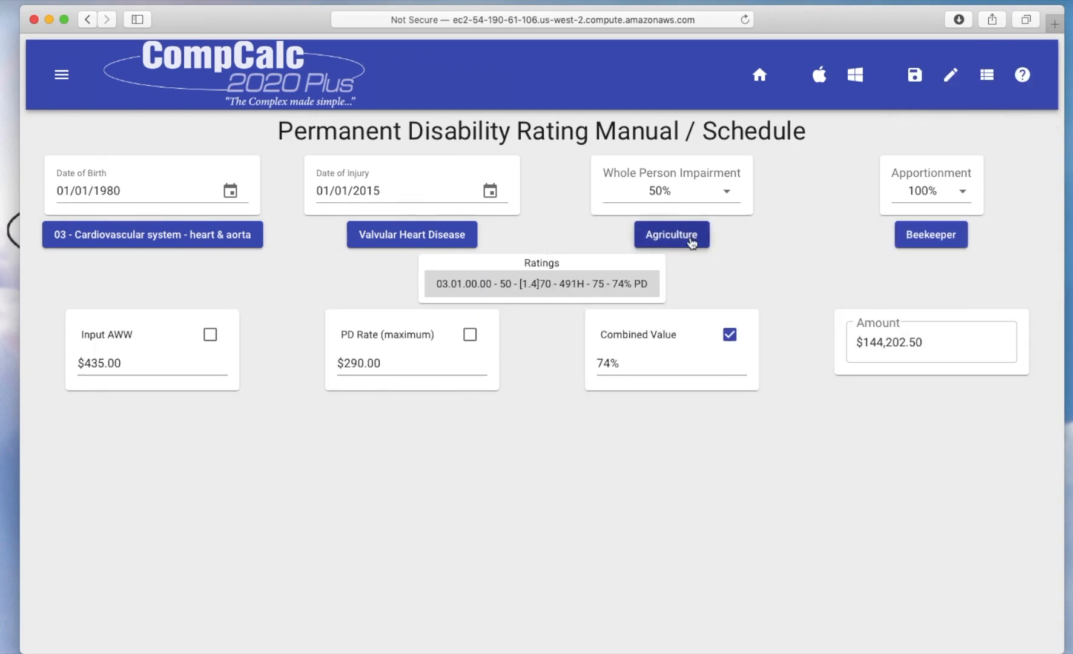
{"action": "left_click", "coordinate": [689, 243]}
{"action": "left_click", "coordinate": [918, 238]}
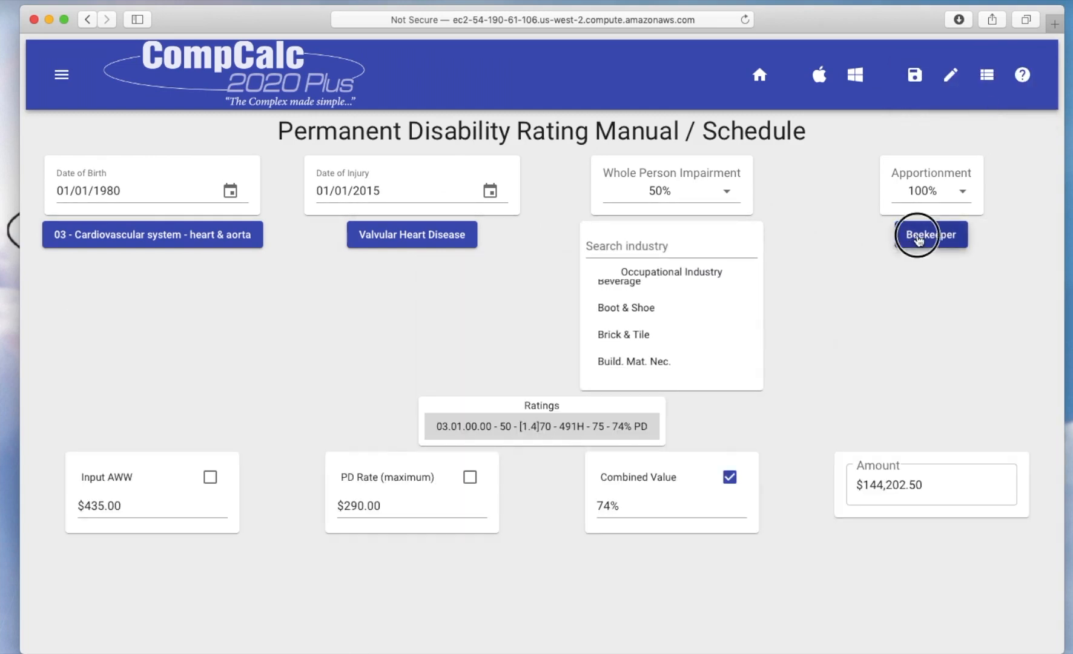
{"action": "left_click", "coordinate": [629, 310]}
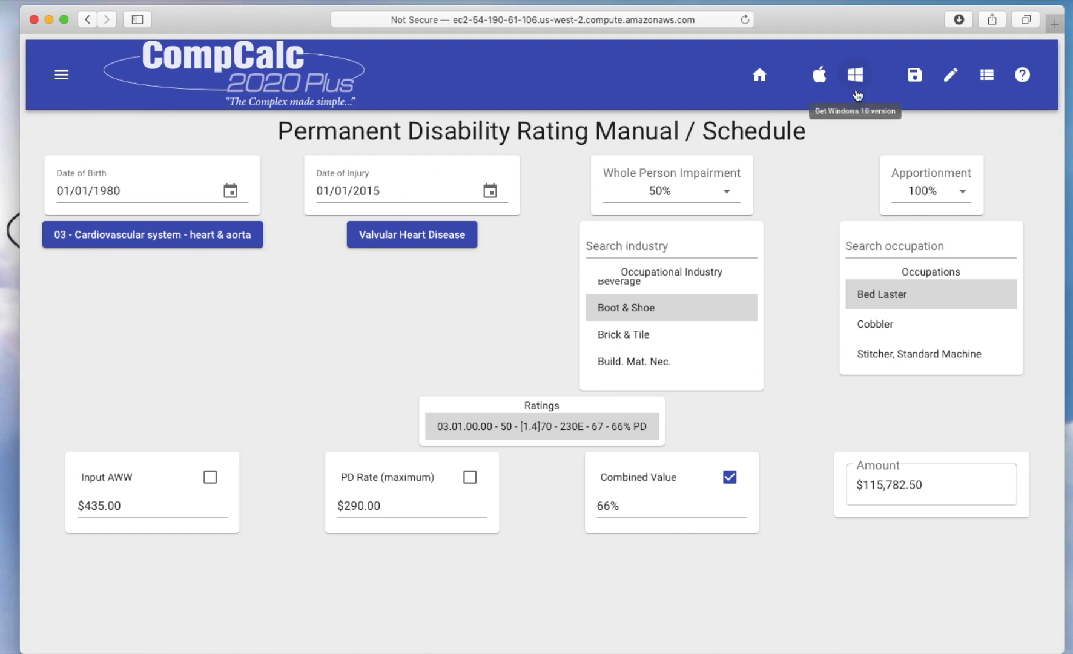
Step: Clear all the inputs of the permanent disability rating to restore the defaults
{"action": "left_click", "coordinate": [987, 75]}
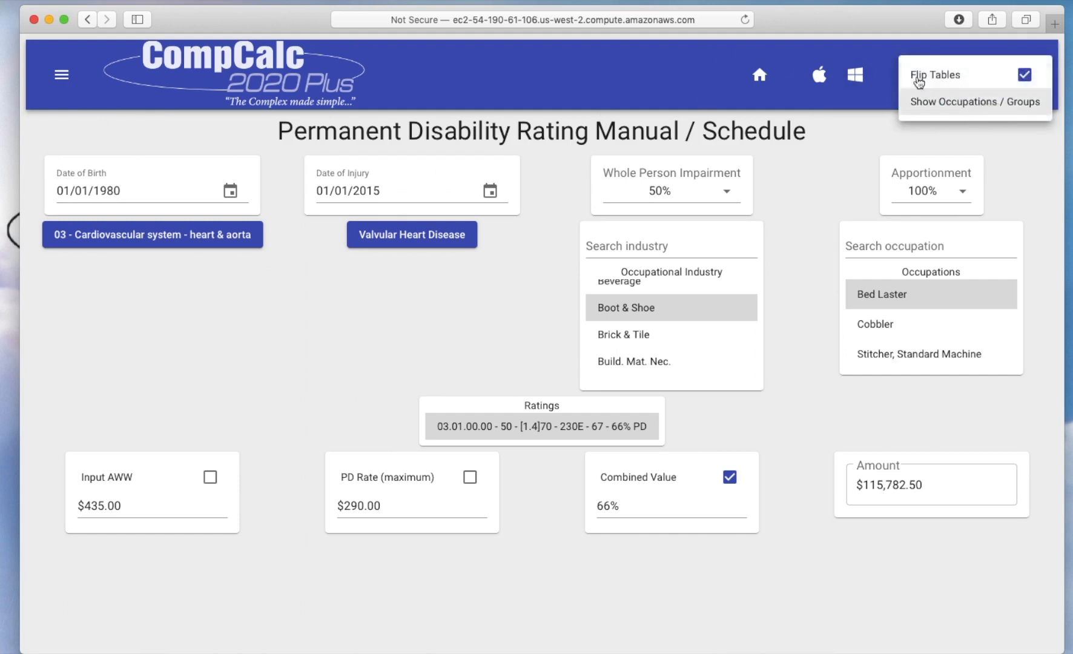
{"action": "left_click", "coordinate": [919, 145]}
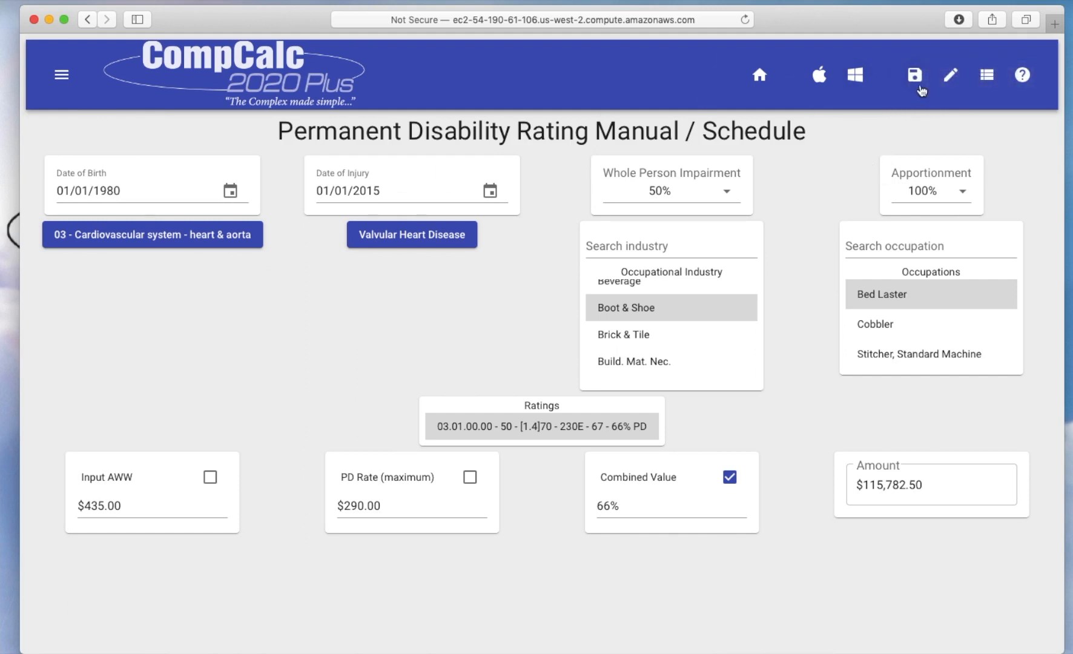
{"action": "left_click", "coordinate": [949, 78]}
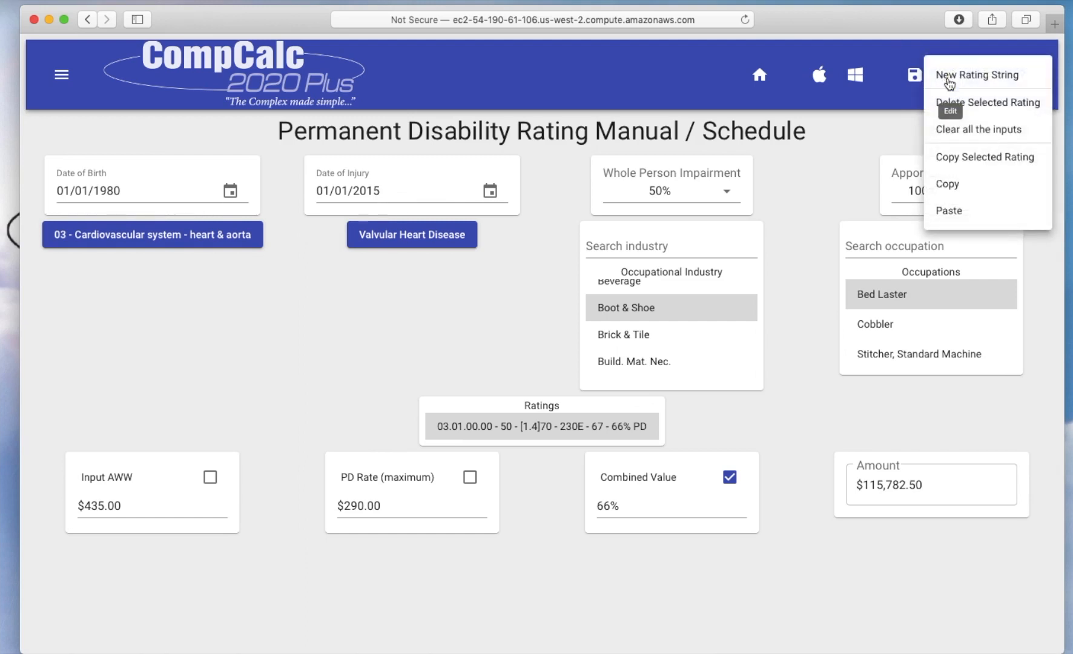
{"action": "left_click", "coordinate": [998, 139]}
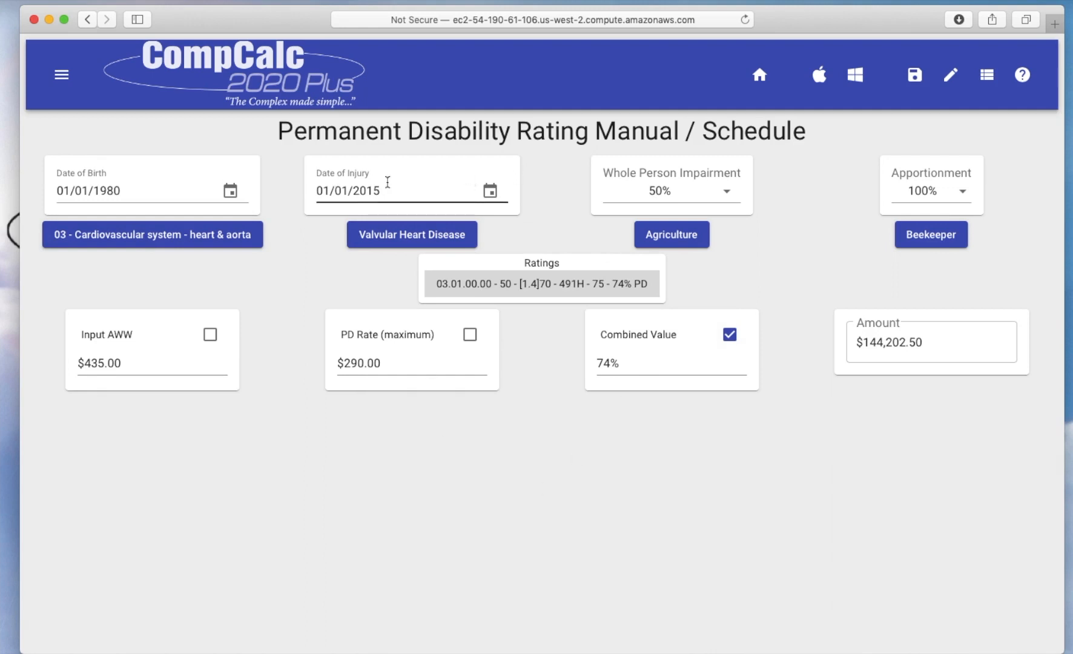
Step: Enable the Input AWW and PD Rate (maximum) options for the rating calculation
{"action": "left_click", "coordinate": [391, 334]}
{"action": "left_click", "coordinate": [288, 437]}
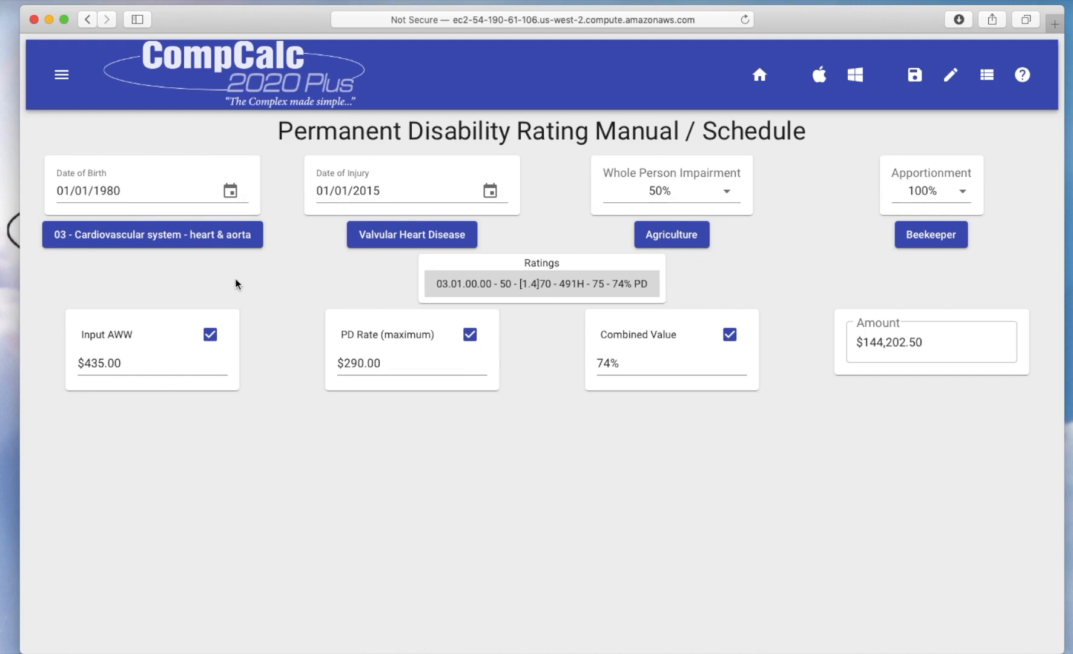
Step: Expand the body part, detailed body part, industry and occupation tables by turning off Flip Tables
{"action": "left_click", "coordinate": [180, 245]}
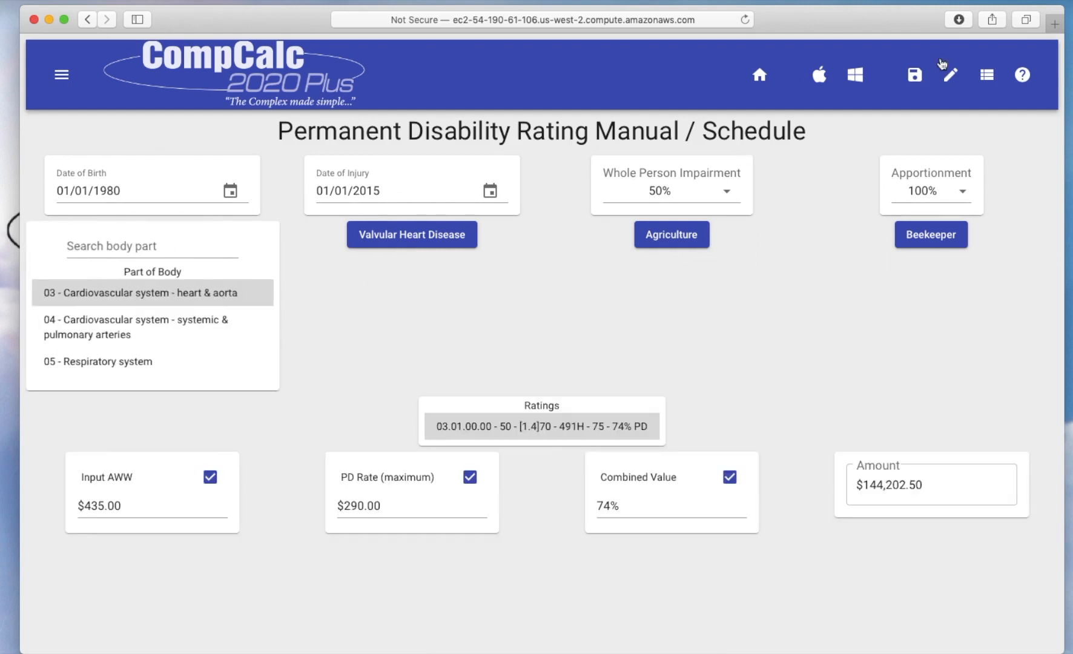
{"action": "left_click", "coordinate": [987, 75]}
{"action": "left_click", "coordinate": [960, 79]}
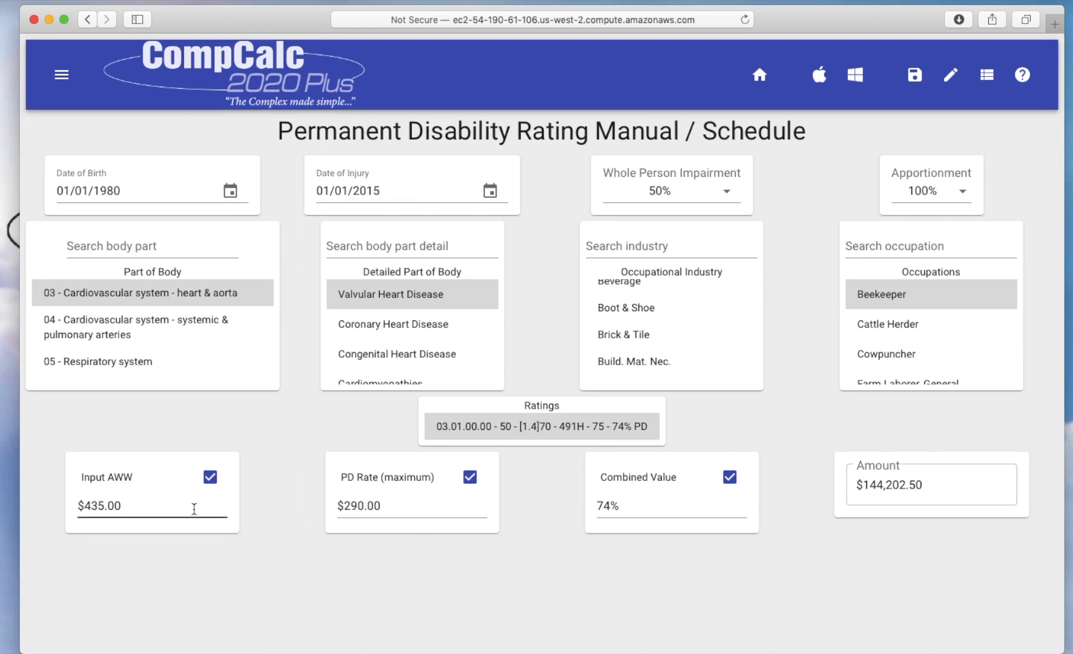
Step: Switch the Input AWW and Combined Value options off and back on
{"action": "left_click", "coordinate": [210, 478]}
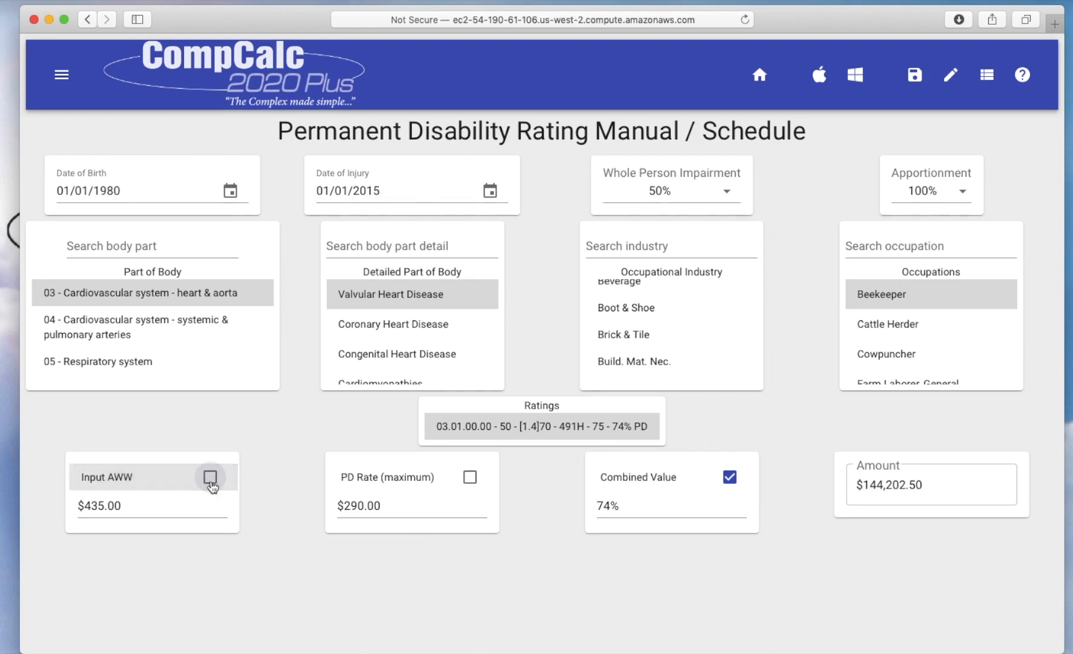
{"action": "left_click", "coordinate": [210, 477]}
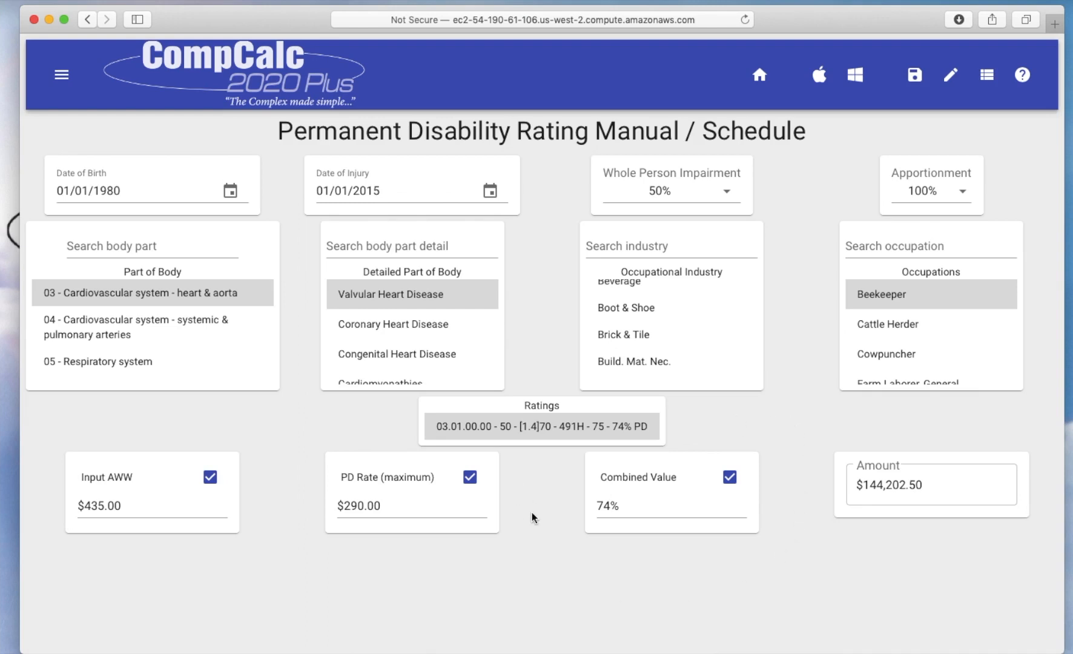
{"action": "left_click", "coordinate": [730, 481]}
{"action": "left_click", "coordinate": [729, 481]}
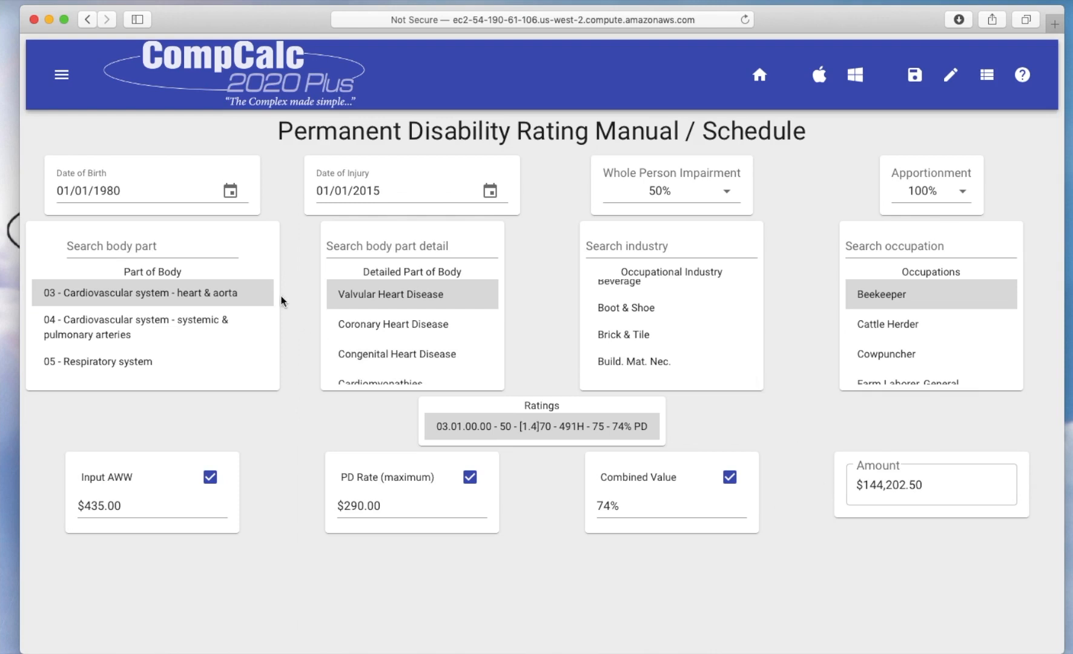
Step: Change the claimant's date of birth by choosing a new year and day in the calendar
{"action": "left_click", "coordinate": [230, 192]}
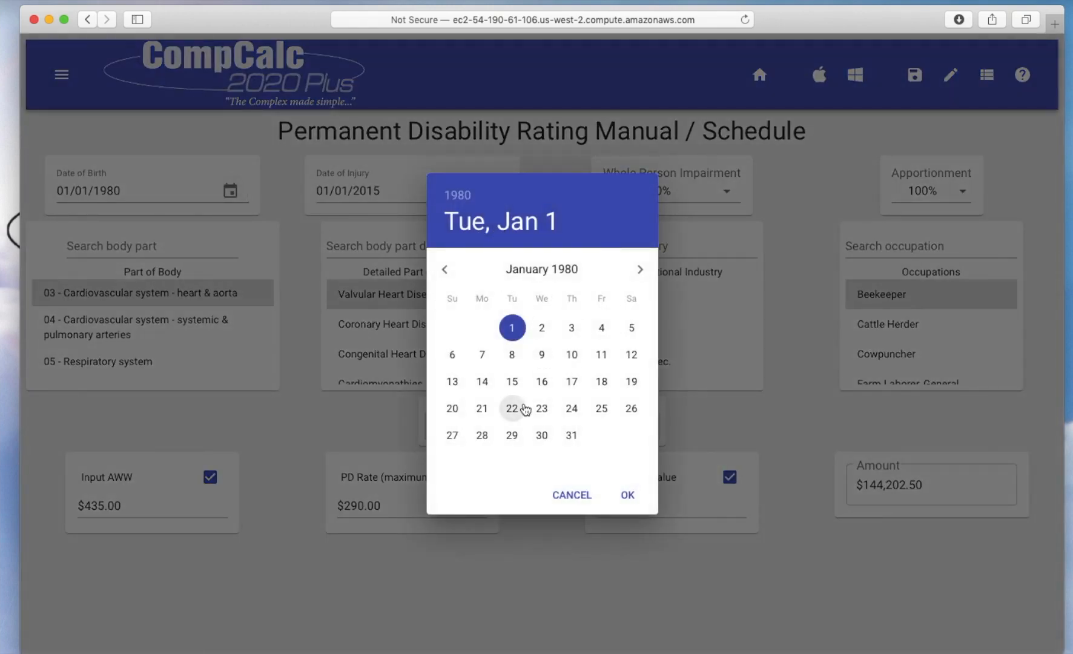
{"action": "left_click", "coordinate": [543, 383]}
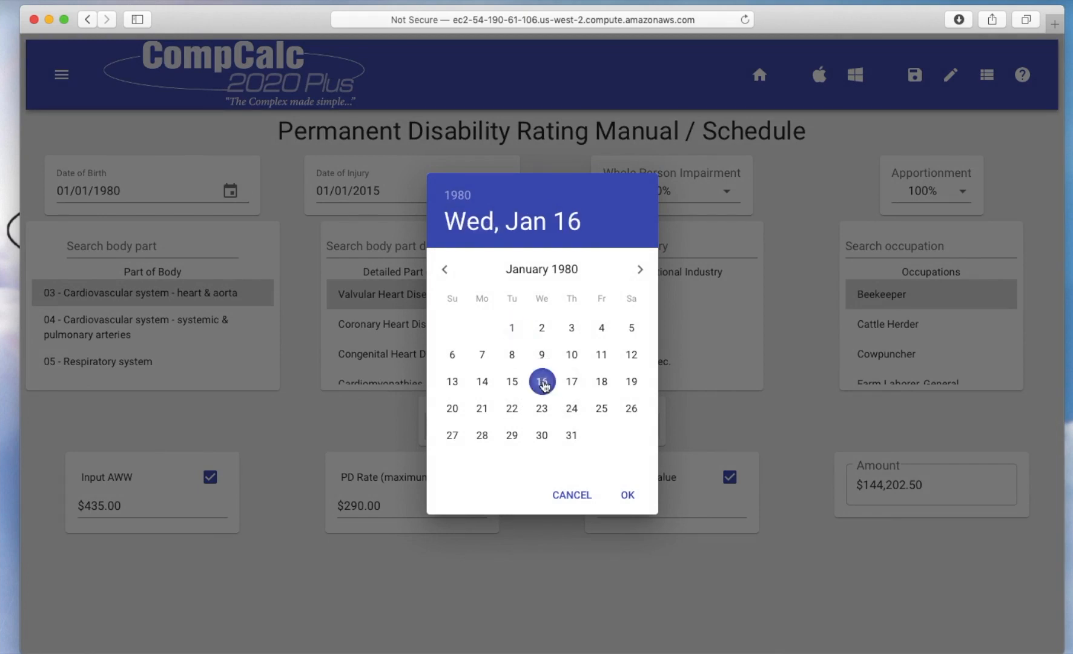
{"action": "left_click", "coordinate": [458, 195]}
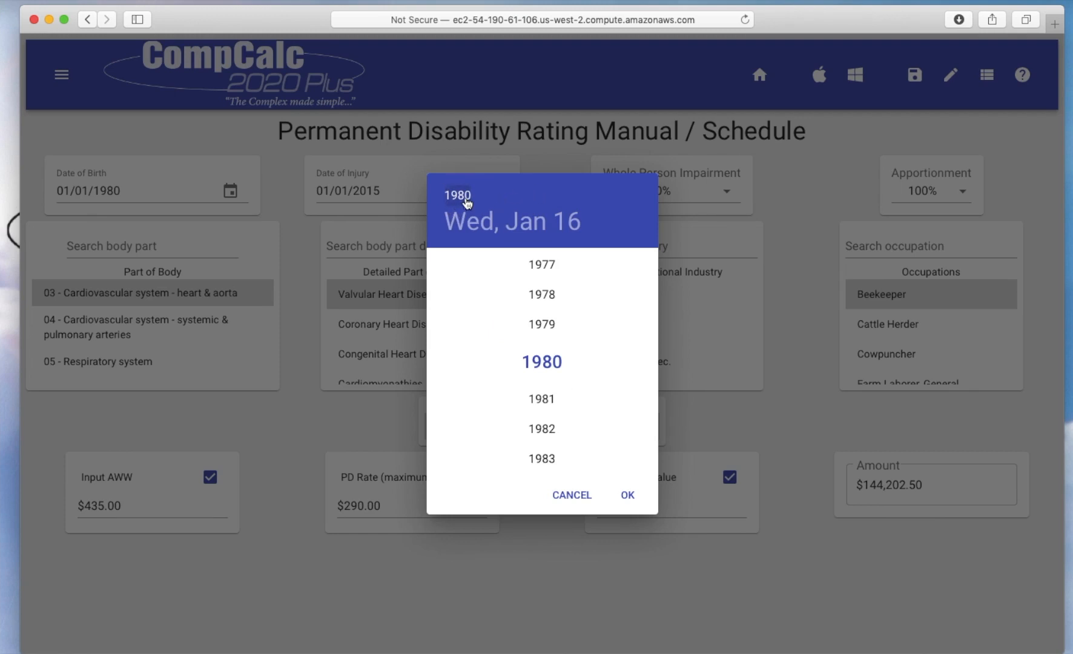
{"action": "scroll", "coordinate": [576, 382], "scroll_direction": "down", "scroll_amount": 5}
{"action": "scroll", "coordinate": [577, 382], "scroll_direction": "up", "scroll_amount": 9}
{"action": "scroll", "coordinate": [579, 385], "scroll_direction": "up", "scroll_amount": 10}
{"action": "scroll", "coordinate": [579, 385], "scroll_direction": "down", "scroll_amount": 4}
{"action": "scroll", "coordinate": [579, 385], "scroll_direction": "down", "scroll_amount": 2}
{"action": "left_click", "coordinate": [545, 376]}
{"action": "left_click", "coordinate": [545, 380]}
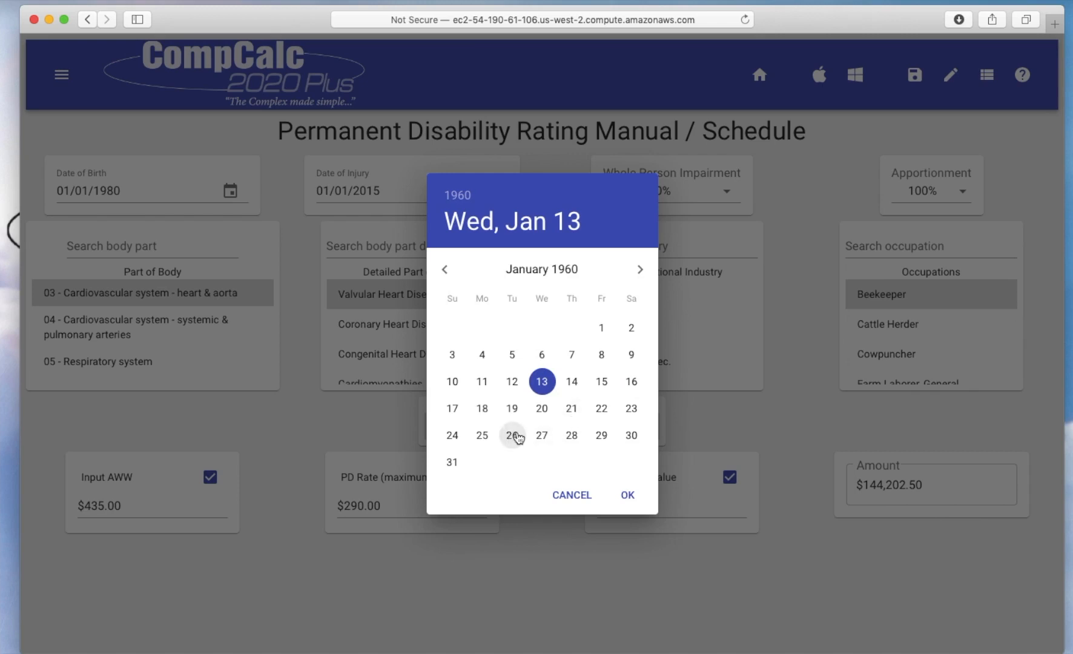
{"action": "left_click", "coordinate": [630, 437]}
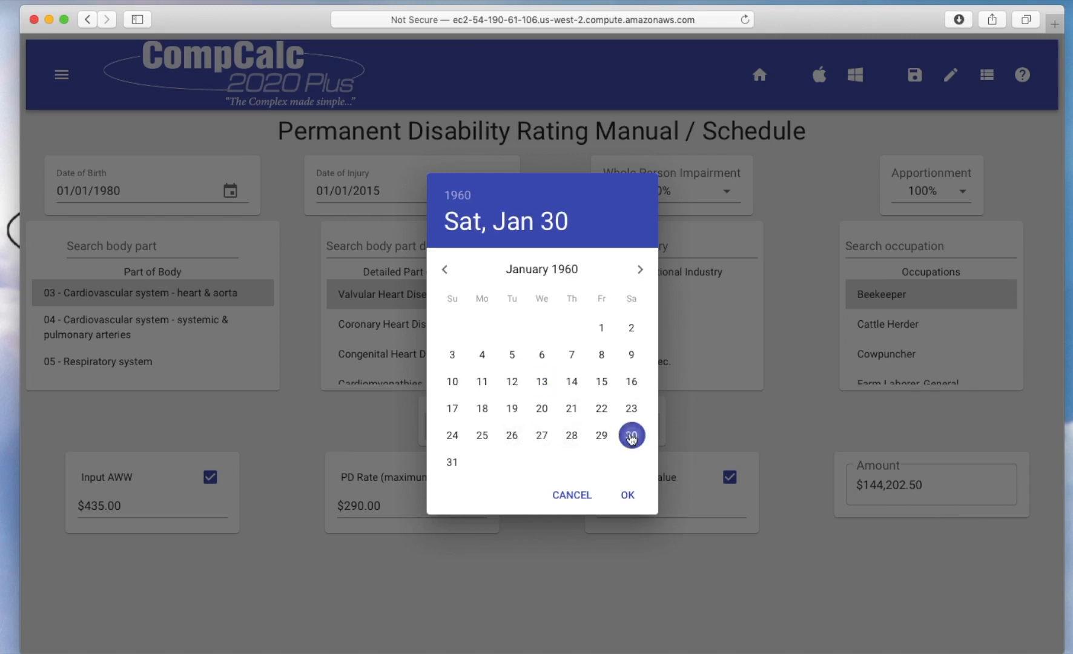
{"action": "left_click", "coordinate": [628, 496]}
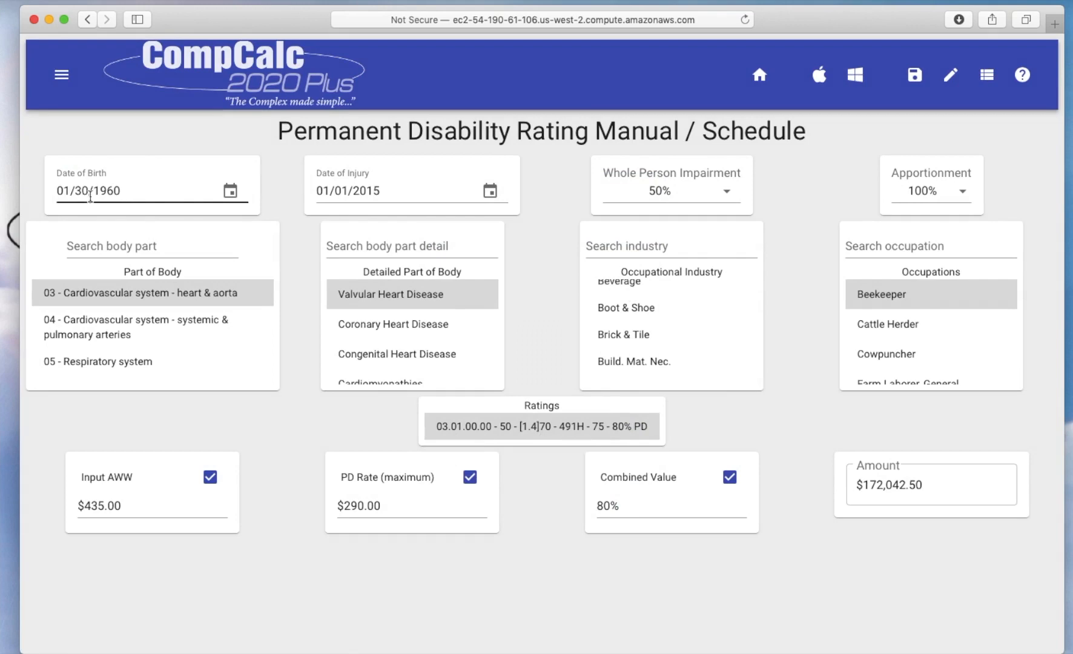
Step: Set the date of injury to 04/25/2012
{"action": "left_click", "coordinate": [490, 193]}
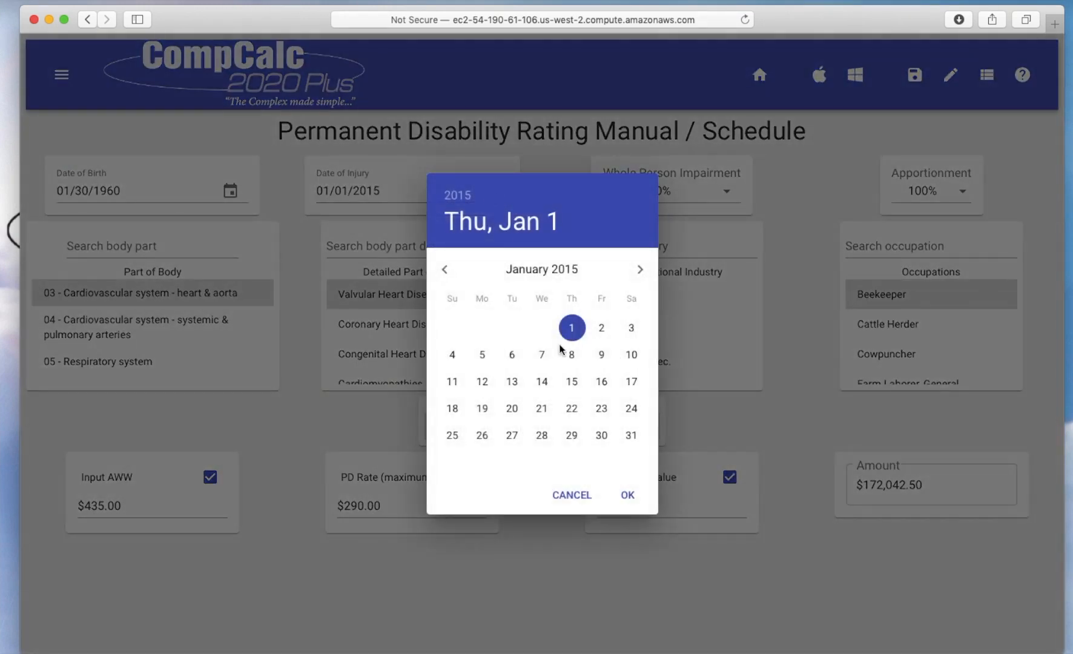
{"action": "left_click", "coordinate": [465, 195]}
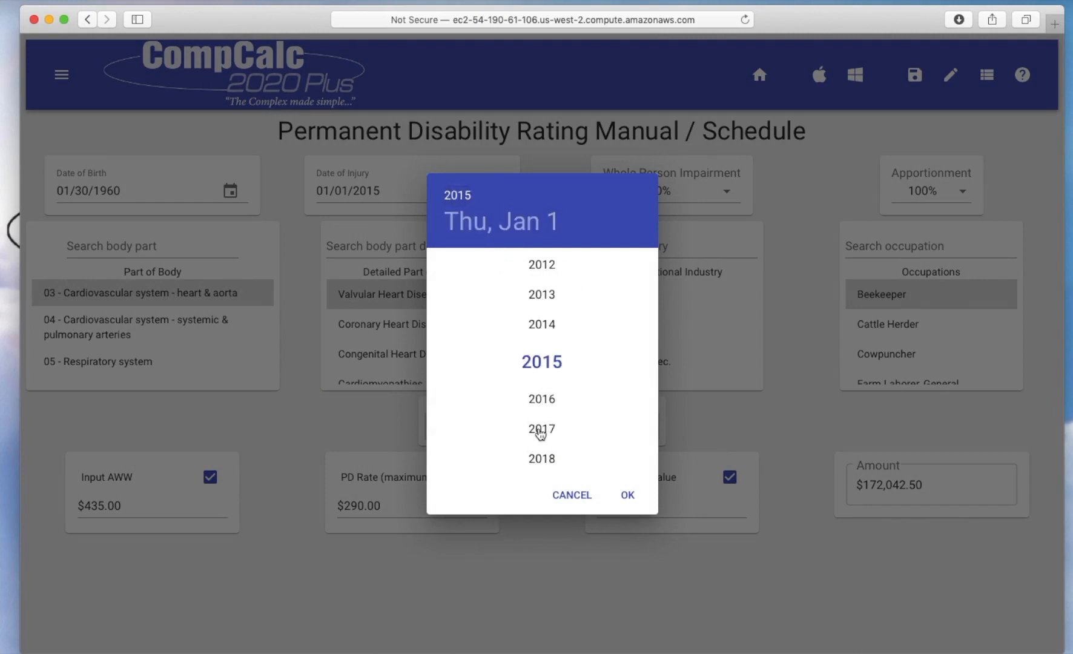
{"action": "left_click", "coordinate": [540, 401]}
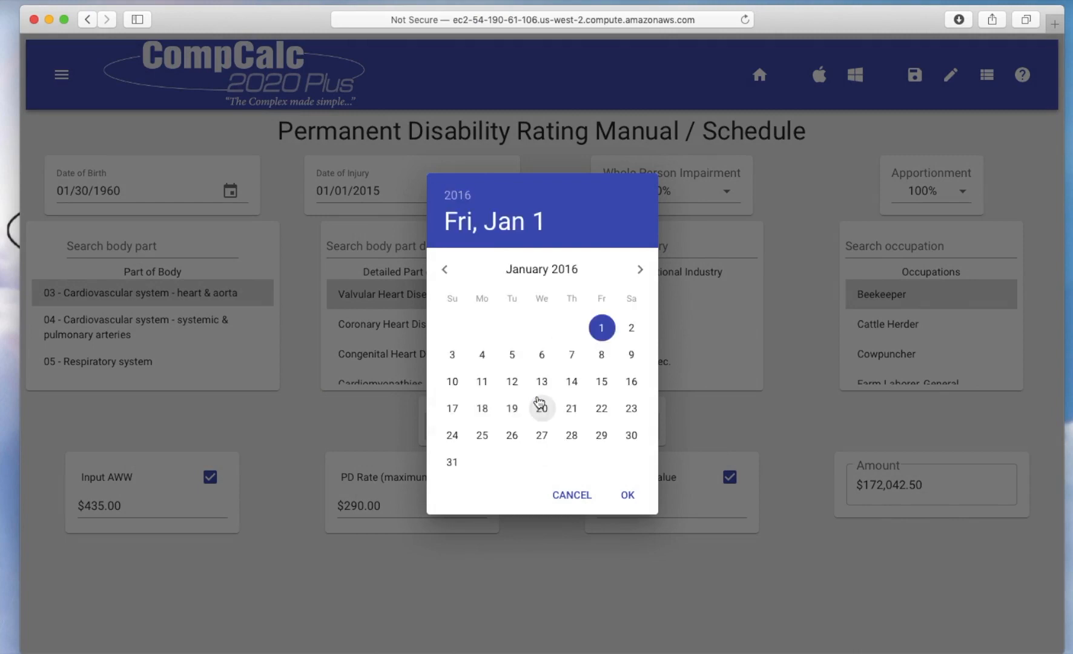
{"action": "left_click", "coordinate": [445, 271]}
{"action": "left_click", "coordinate": [460, 194]}
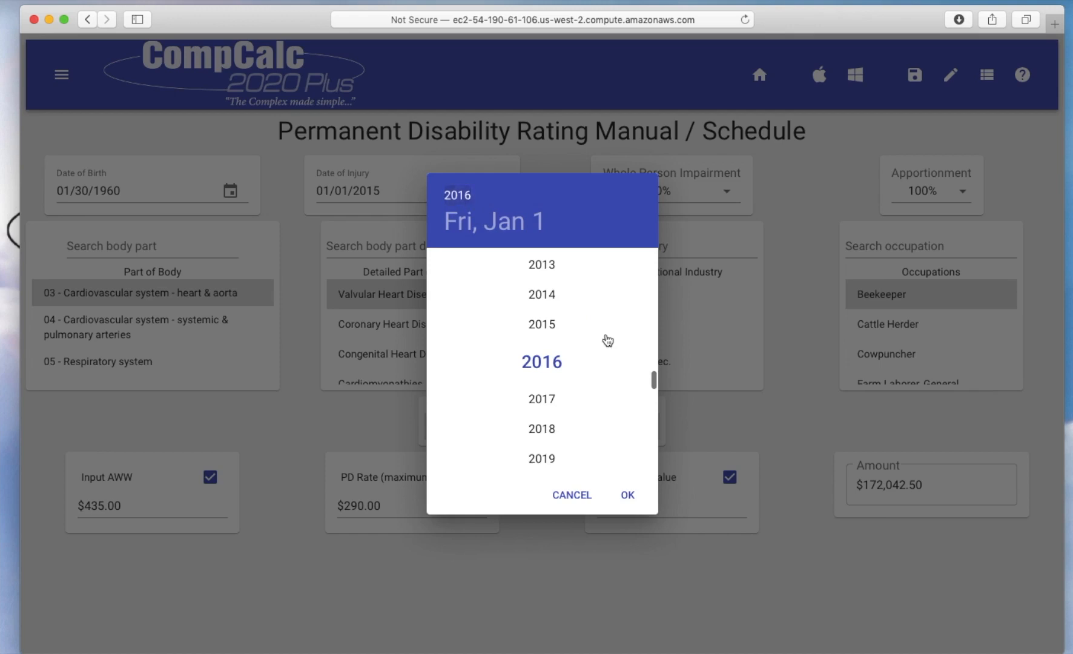
{"action": "scroll", "coordinate": [540, 332], "scroll_direction": "up", "scroll_amount": 1}
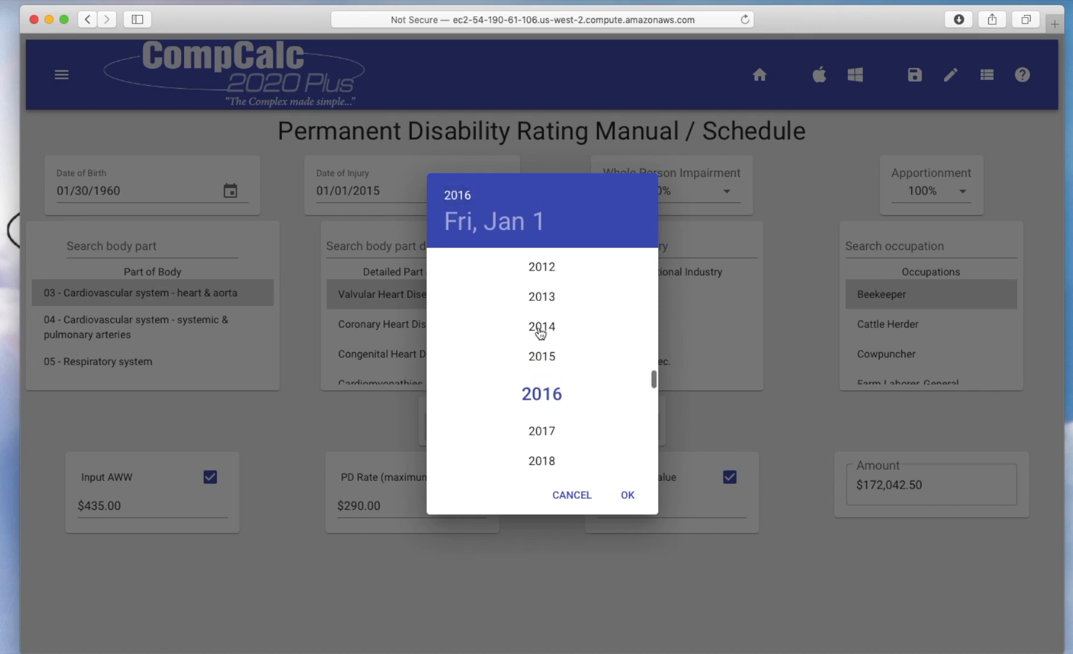
{"action": "left_click", "coordinate": [540, 268]}
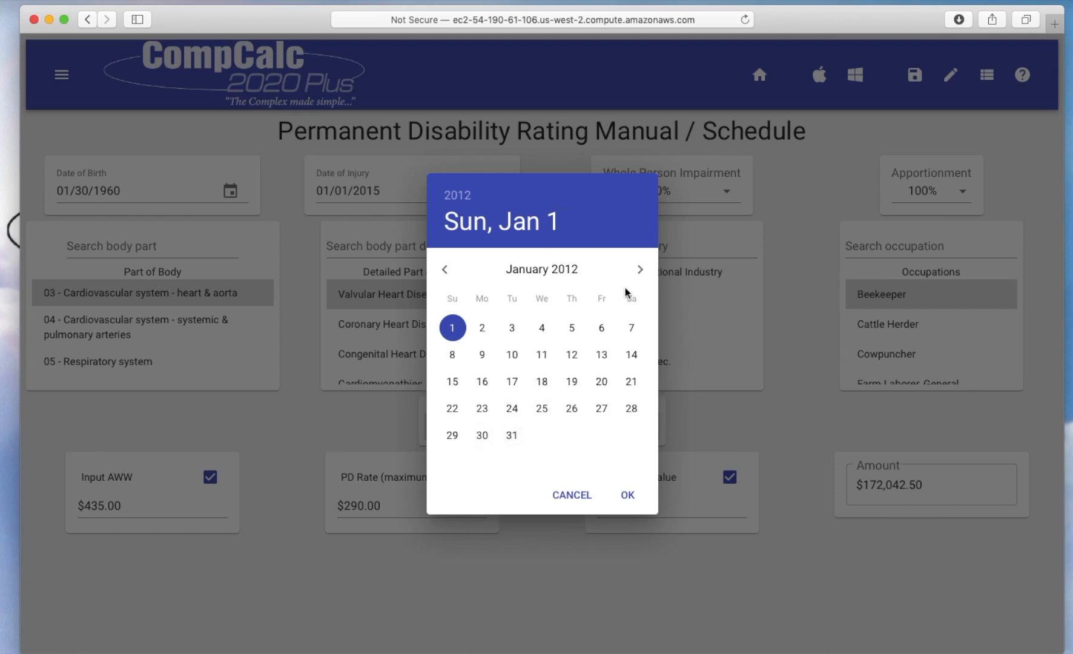
{"action": "left_click", "coordinate": [639, 271]}
{"action": "left_click", "coordinate": [639, 271]}
{"action": "left_click", "coordinate": [639, 271]}
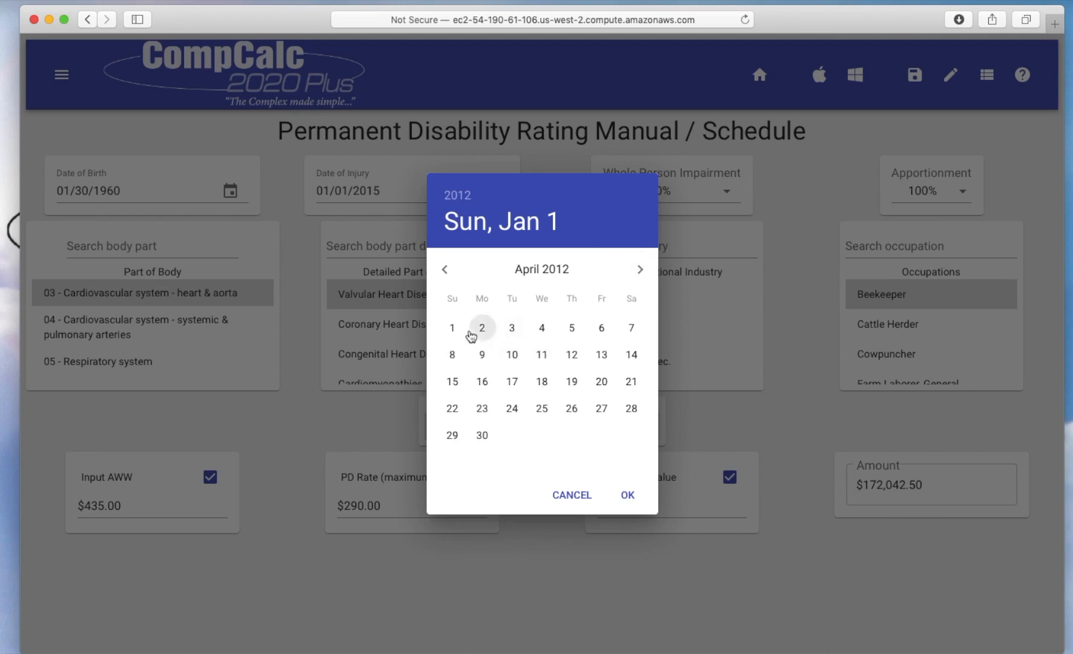
{"action": "left_click", "coordinate": [541, 412]}
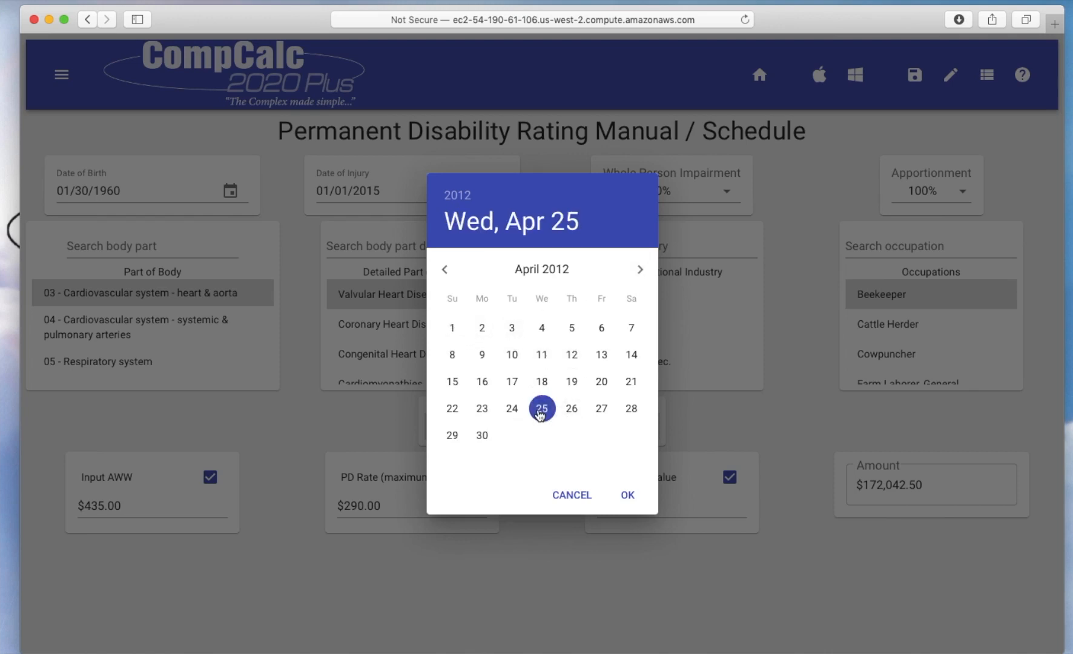
{"action": "left_click", "coordinate": [628, 494]}
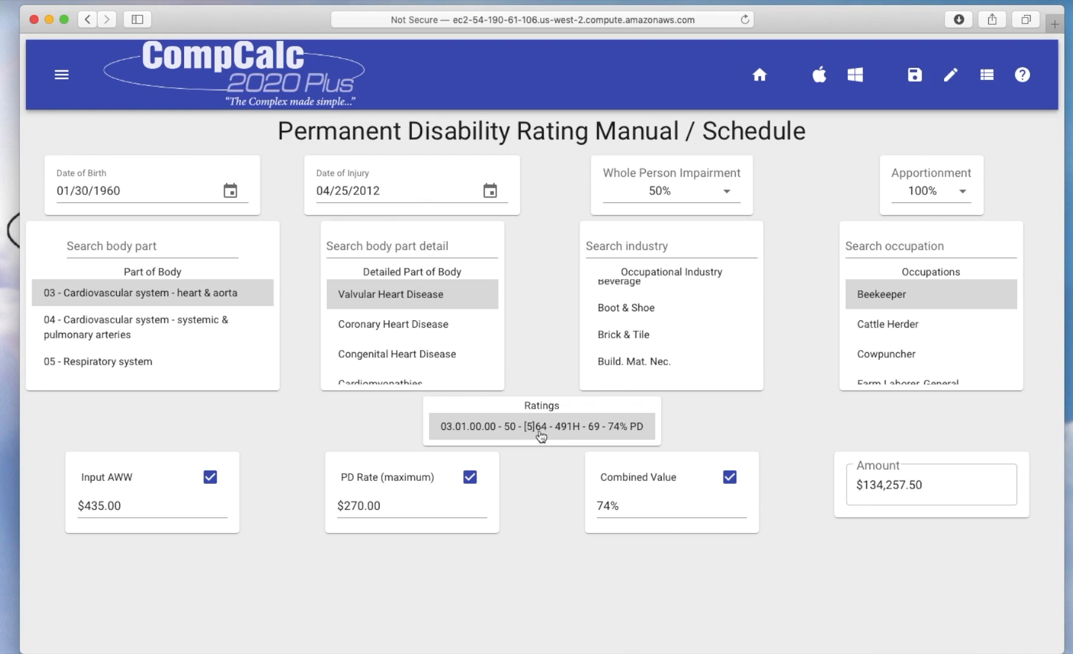
Step: Set the Whole Person Impairment to 13%
{"action": "left_click", "coordinate": [726, 192]}
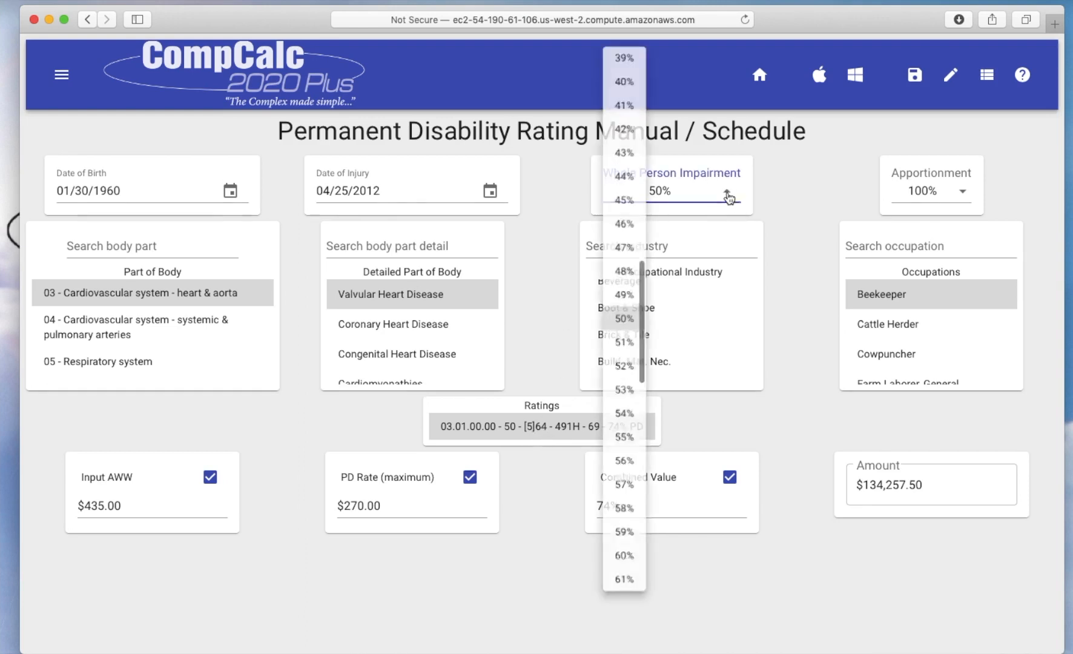
{"action": "scroll", "coordinate": [619, 200], "scroll_direction": "up", "scroll_amount": 8}
{"action": "scroll", "coordinate": [619, 200], "scroll_direction": "up", "scroll_amount": 5}
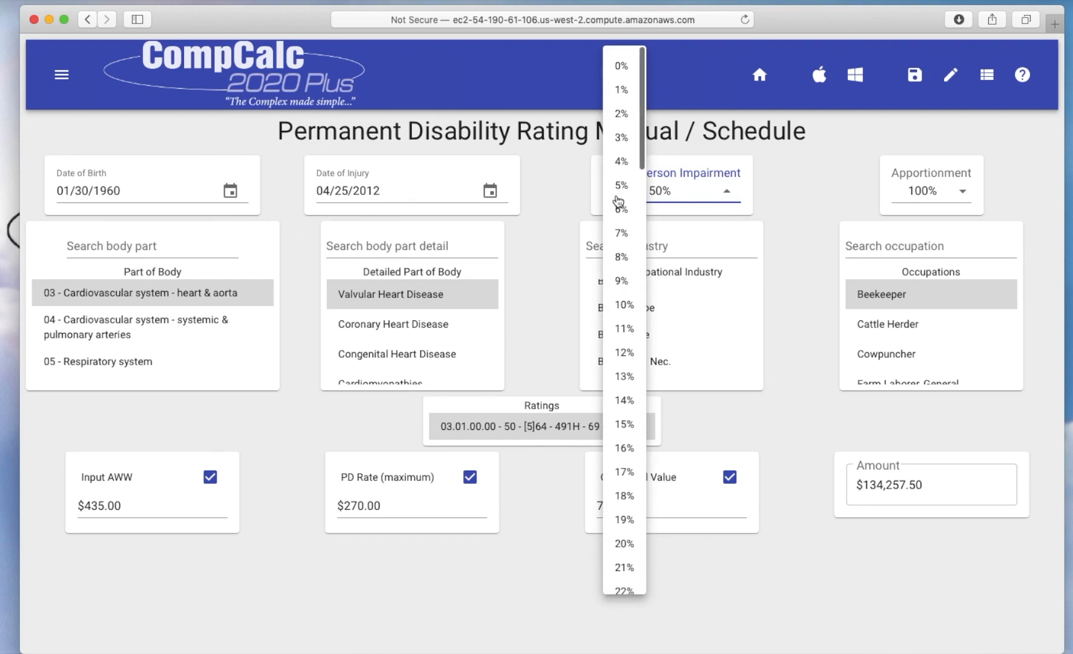
{"action": "left_click", "coordinate": [619, 373]}
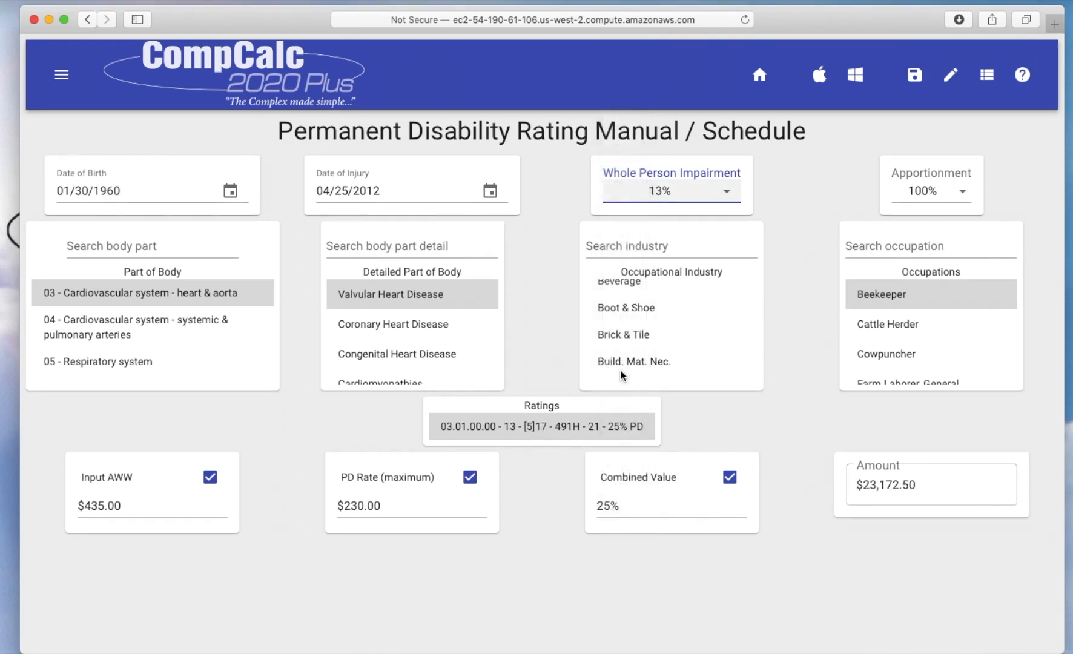
{"action": "left_click", "coordinate": [727, 194]}
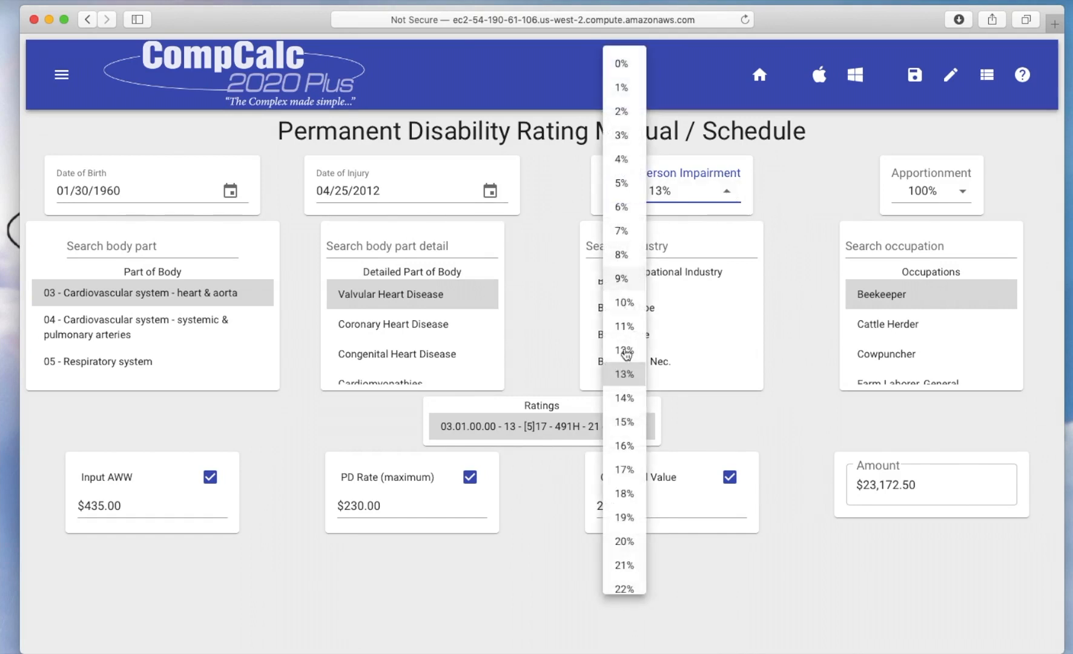
{"action": "left_click", "coordinate": [787, 272]}
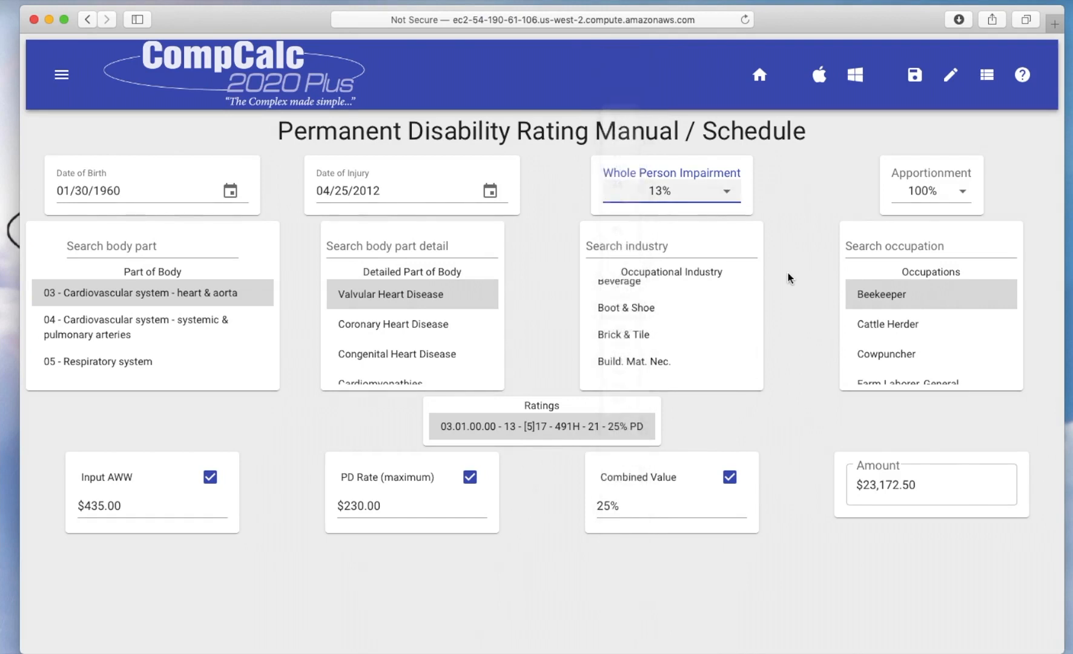
Step: Set the Apportionment to 75%
{"action": "left_click", "coordinate": [963, 195]}
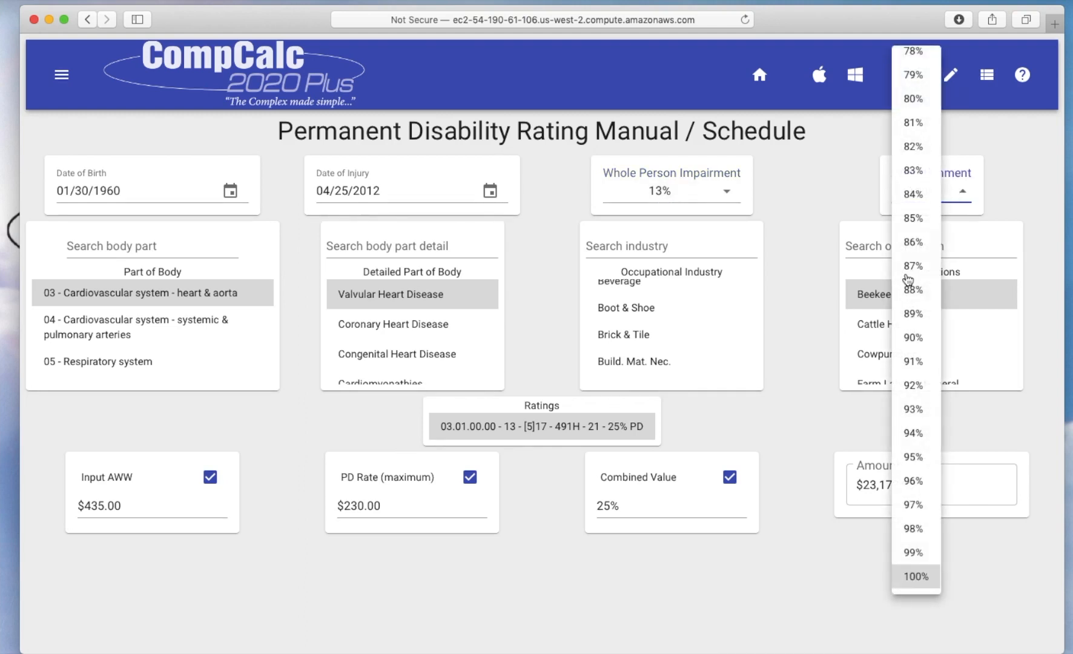
{"action": "scroll", "coordinate": [914, 181], "scroll_direction": "up", "scroll_amount": 3}
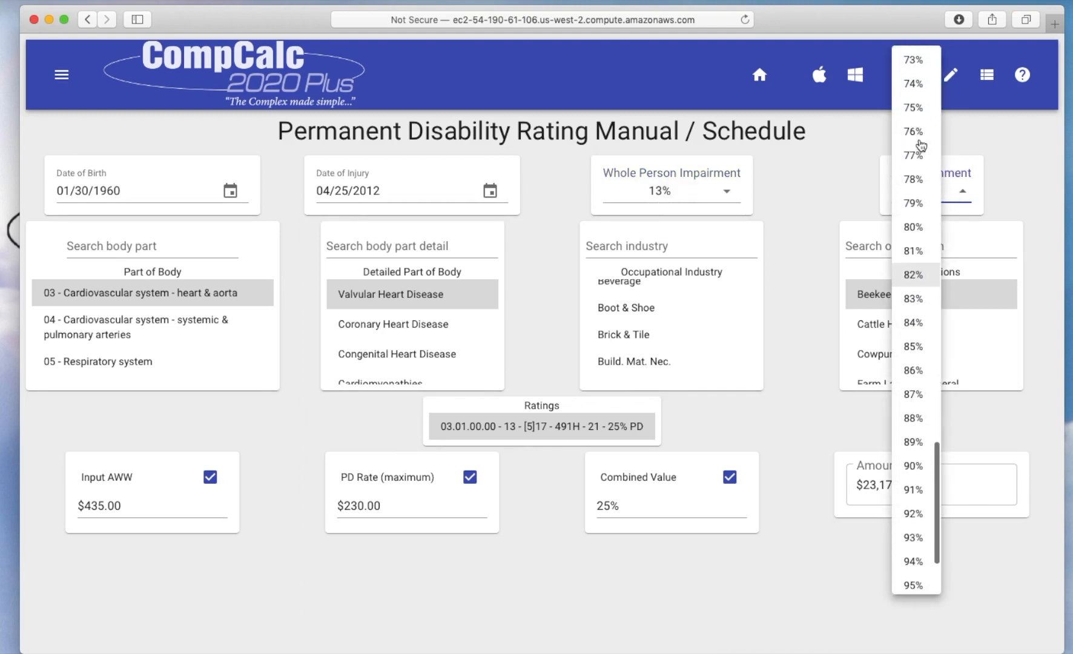
{"action": "left_click", "coordinate": [912, 110]}
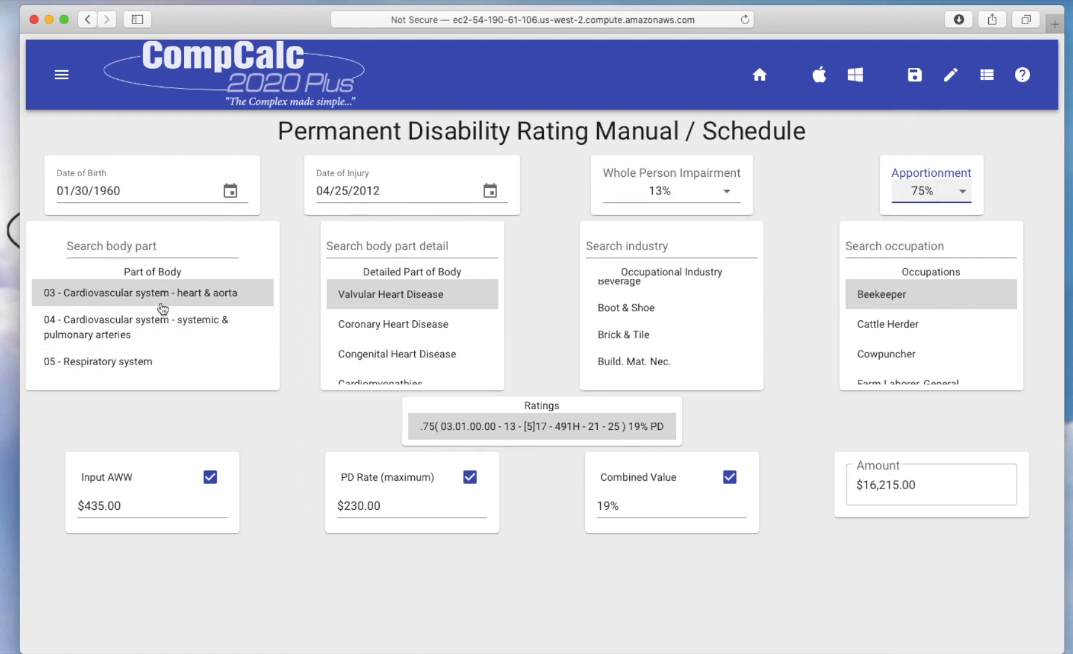
Step: Collapse the body part, industry and occupation tables with Flip Tables and expand them again
{"action": "left_click", "coordinate": [987, 75]}
{"action": "left_click", "coordinate": [1025, 74]}
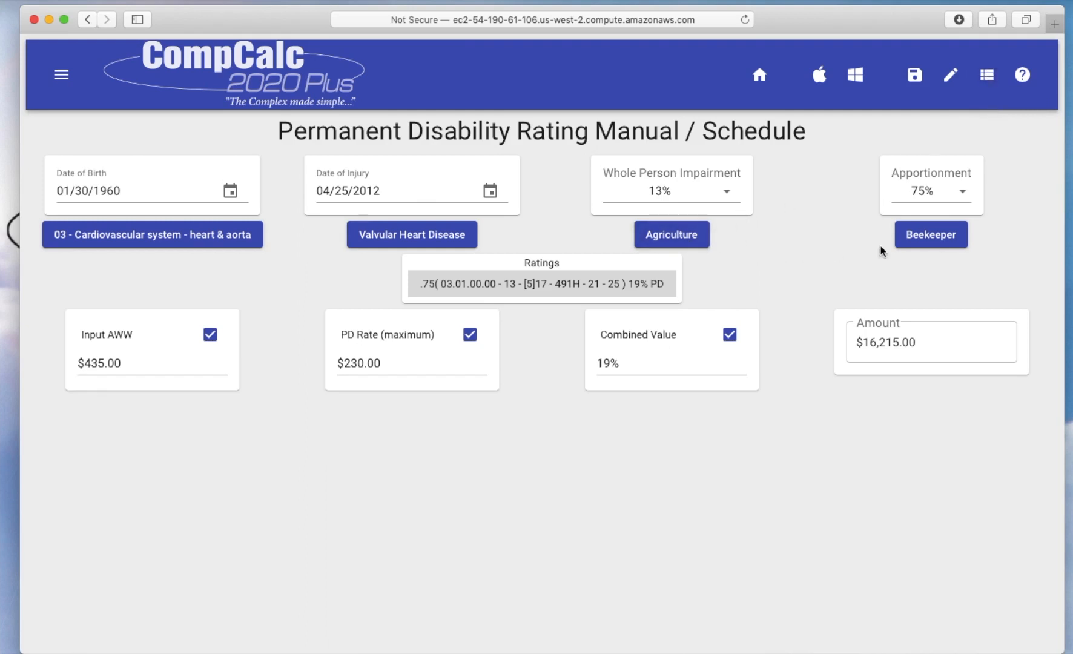
{"action": "left_click", "coordinate": [987, 81]}
{"action": "left_click", "coordinate": [1024, 75]}
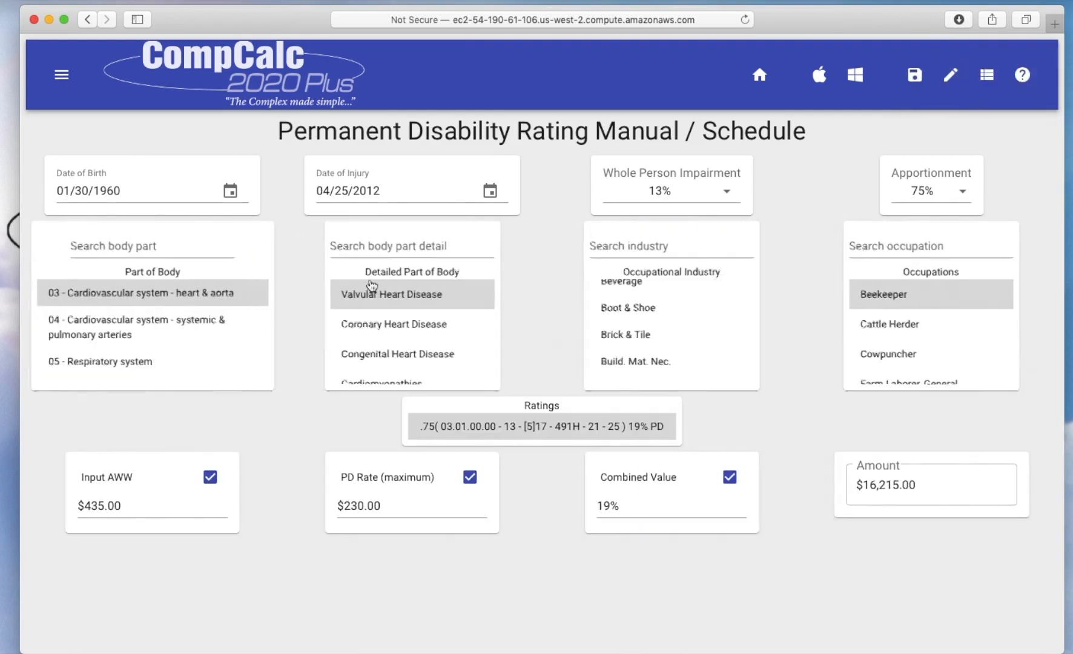
Step: Select 15 - Spine as the part of body for the rating
{"action": "scroll", "coordinate": [130, 348], "scroll_direction": "down", "scroll_amount": 1}
{"action": "scroll", "coordinate": [130, 349], "scroll_direction": "down", "scroll_amount": 5}
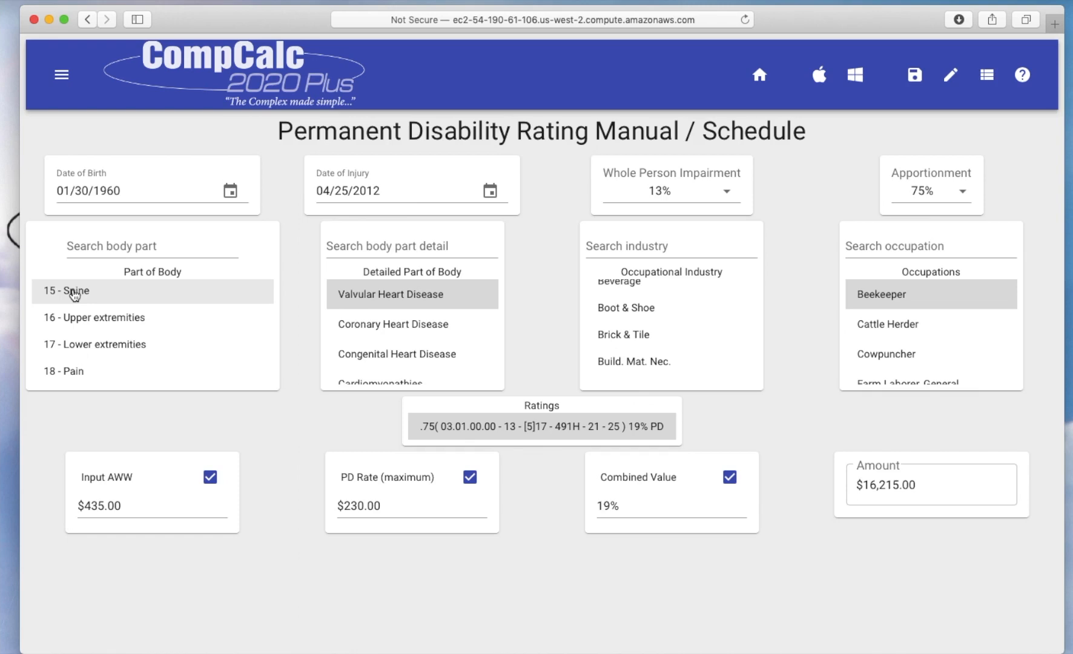
{"action": "left_click", "coordinate": [74, 293]}
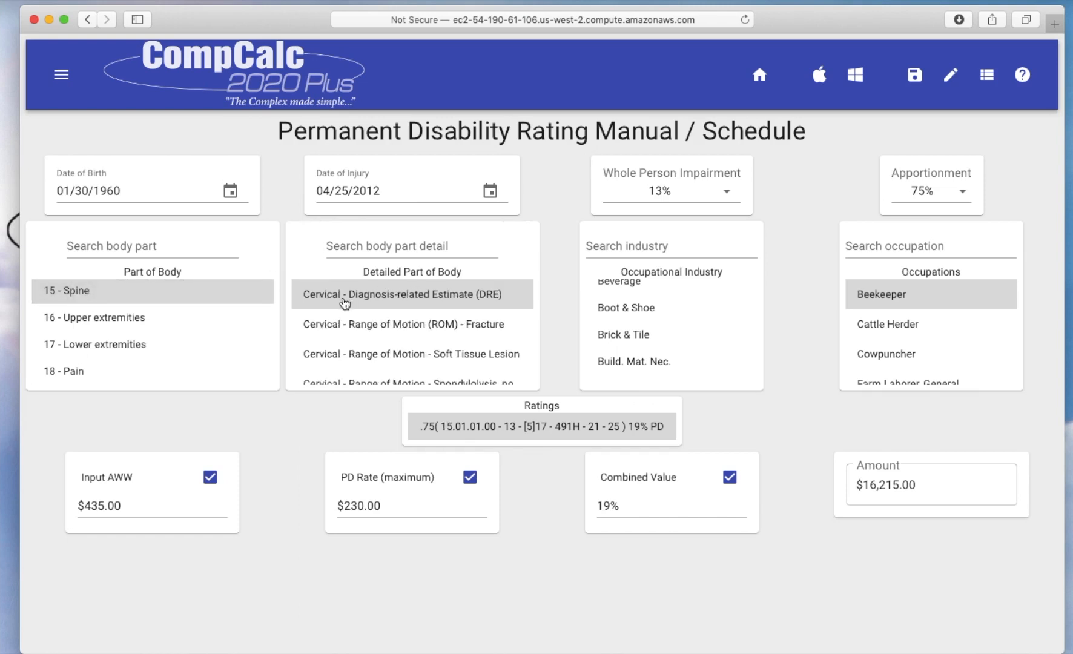
Step: Filter the detailed body parts by "lum" and select Lumbar Diagnosis-related Estimate
{"action": "scroll", "coordinate": [407, 363], "scroll_direction": "down", "scroll_amount": 5}
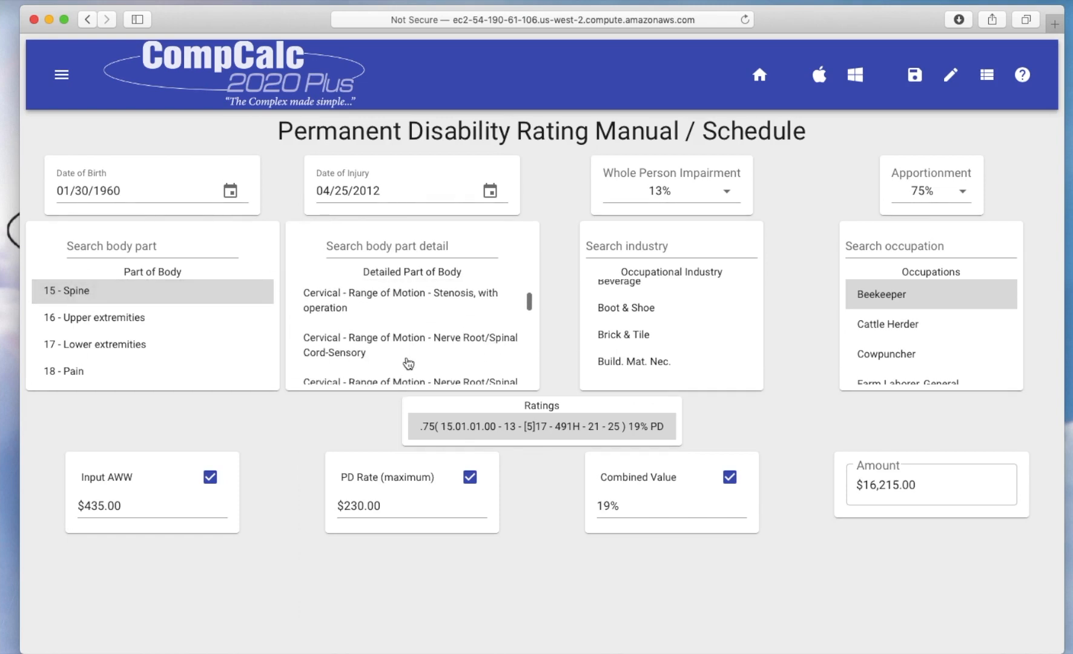
{"action": "scroll", "coordinate": [409, 363], "scroll_direction": "up", "scroll_amount": 5}
{"action": "left_click", "coordinate": [387, 243]}
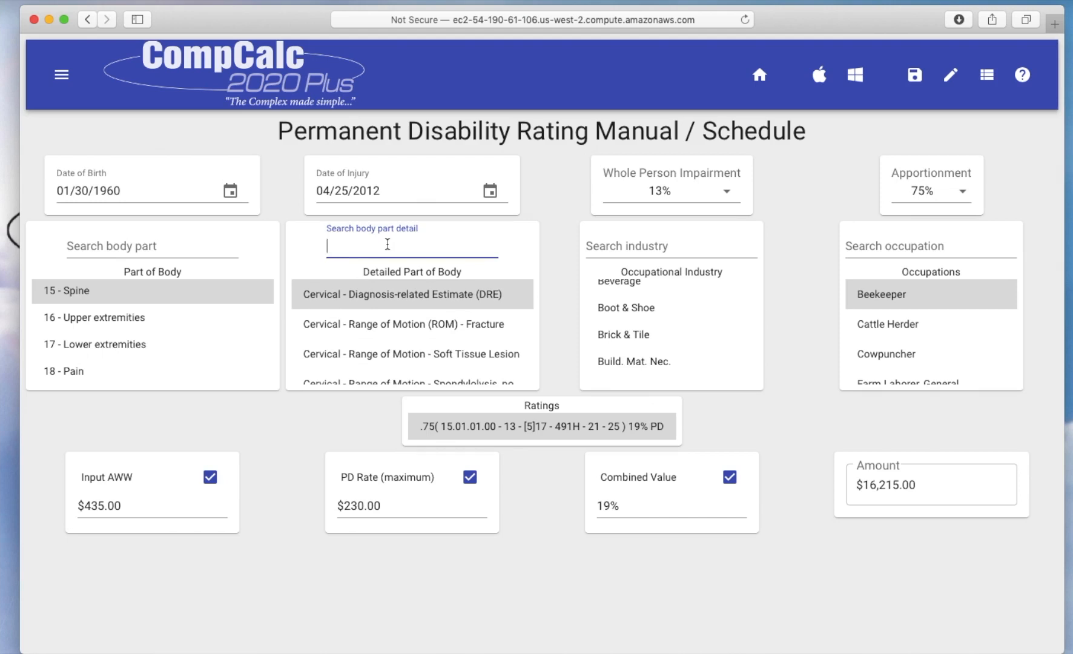
{"action": "type", "text": "lun"}
{"action": "key", "text": "BackSpace"}
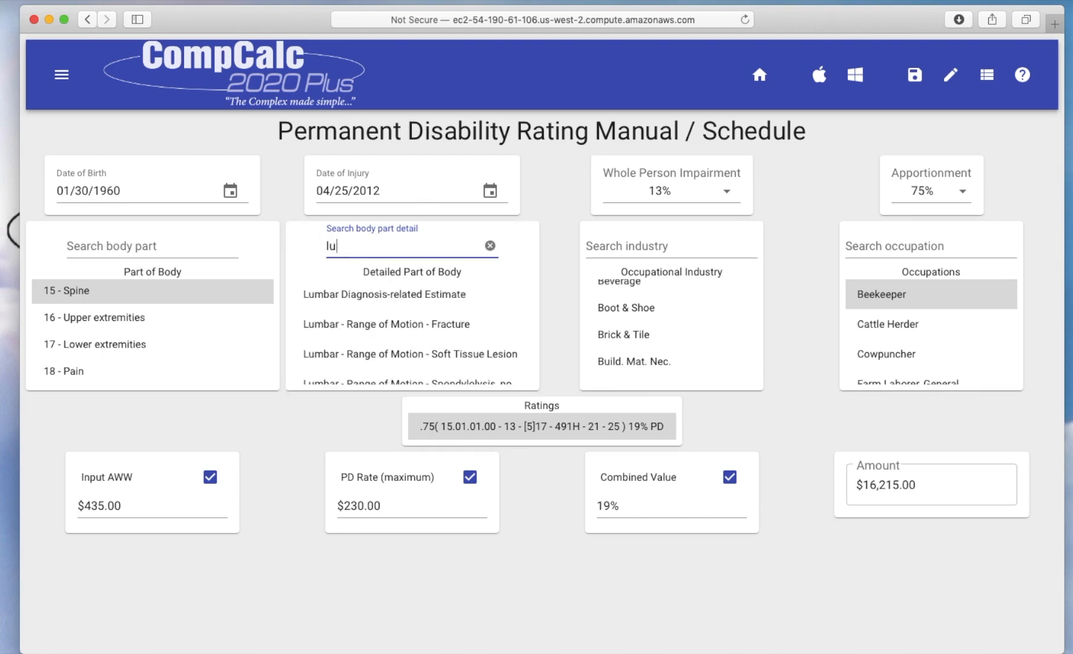
{"action": "type", "text": "m"}
{"action": "scroll", "coordinate": [383, 318], "scroll_direction": "down", "scroll_amount": 5}
{"action": "scroll", "coordinate": [385, 325], "scroll_direction": "up", "scroll_amount": 5}
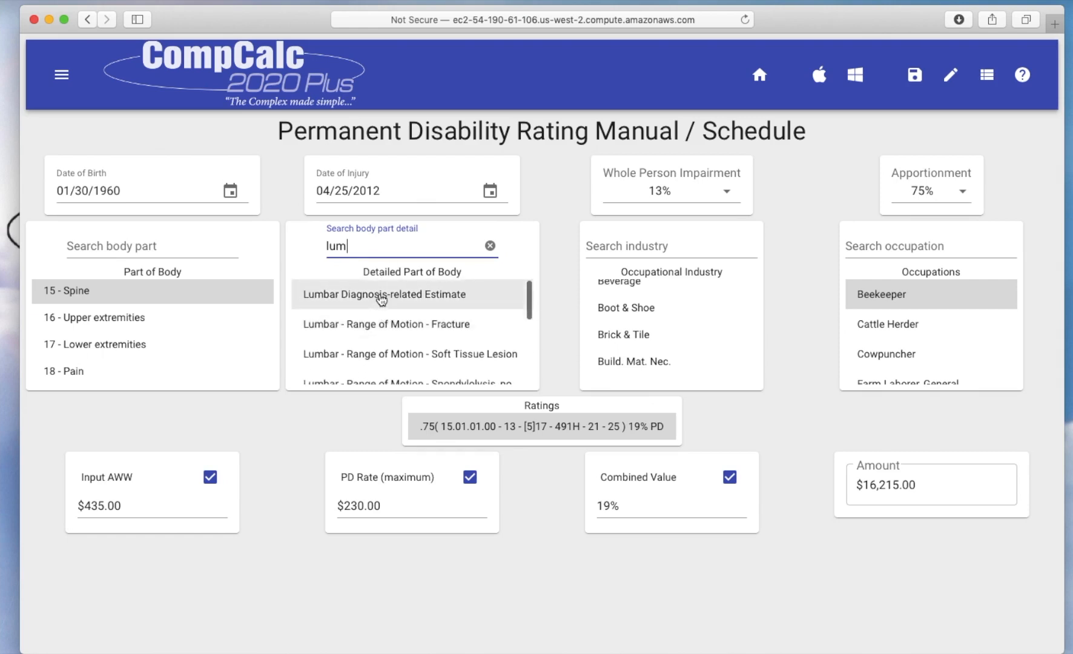
{"action": "left_click", "coordinate": [381, 296]}
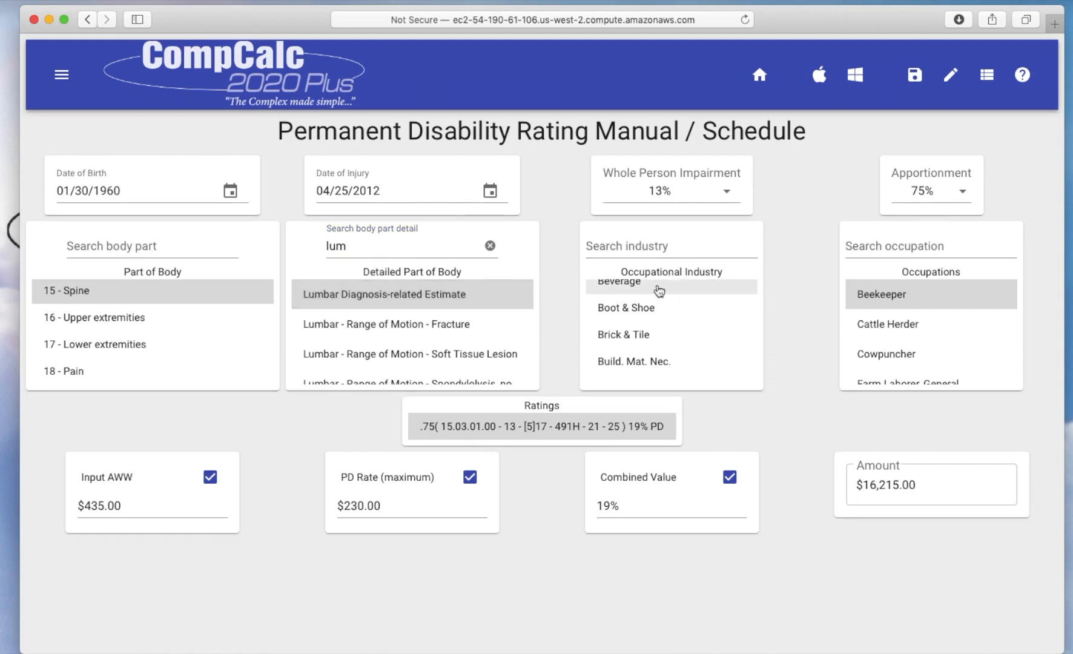
Step: Browse the Occupational Industry list to see which industries are available for the rating
{"action": "scroll", "coordinate": [656, 333], "scroll_direction": "down", "scroll_amount": 4}
{"action": "scroll", "coordinate": [651, 333], "scroll_direction": "up", "scroll_amount": 5}
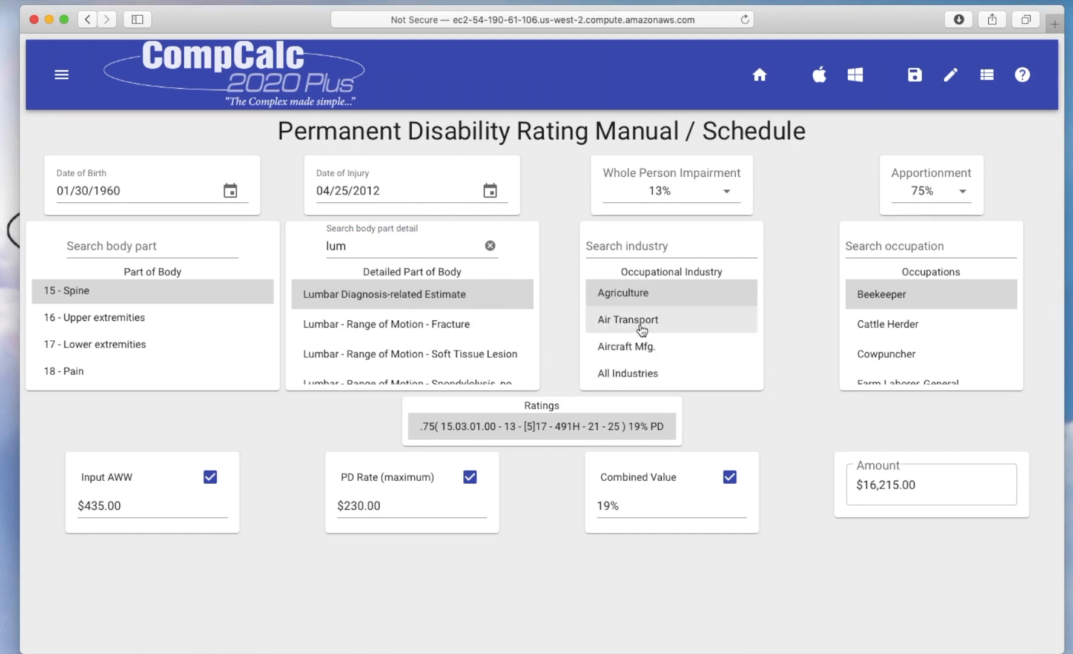
{"action": "scroll", "coordinate": [643, 332], "scroll_direction": "down", "scroll_amount": 1}
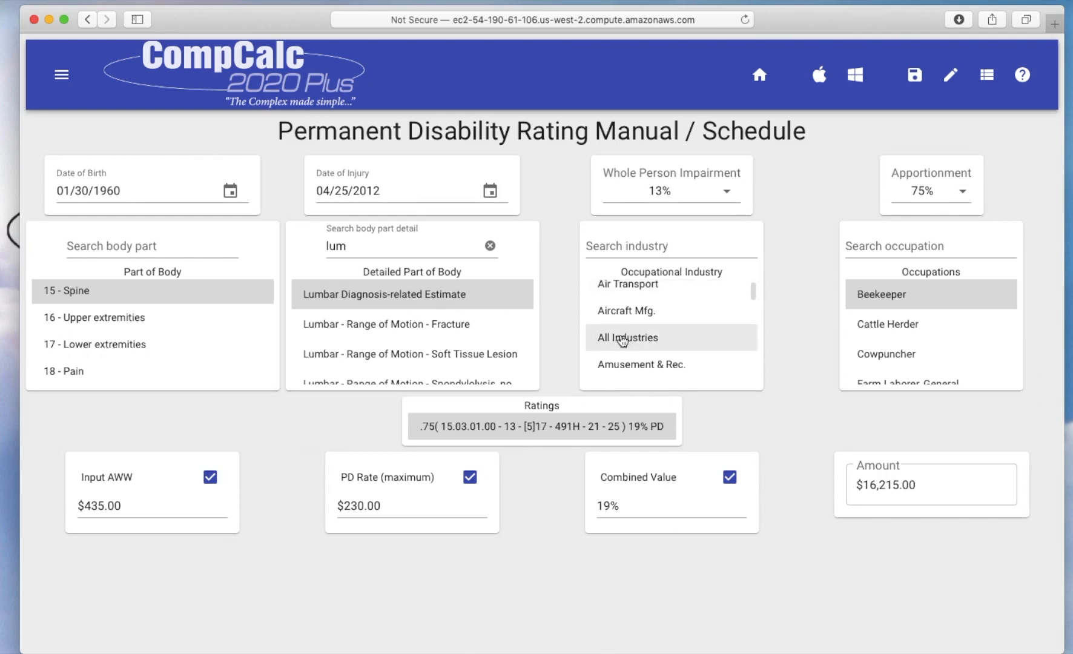
{"action": "scroll", "coordinate": [666, 336], "scroll_direction": "down", "scroll_amount": 5}
{"action": "scroll", "coordinate": [666, 335], "scroll_direction": "up", "scroll_amount": 3}
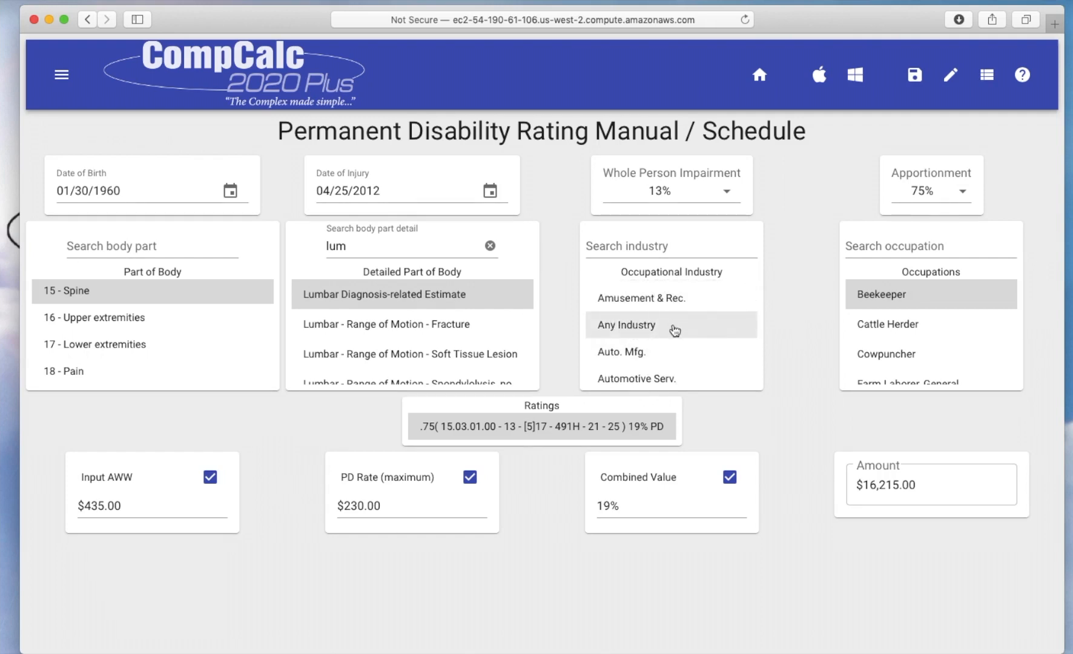
{"action": "scroll", "coordinate": [656, 326], "scroll_direction": "up", "scroll_amount": 1}
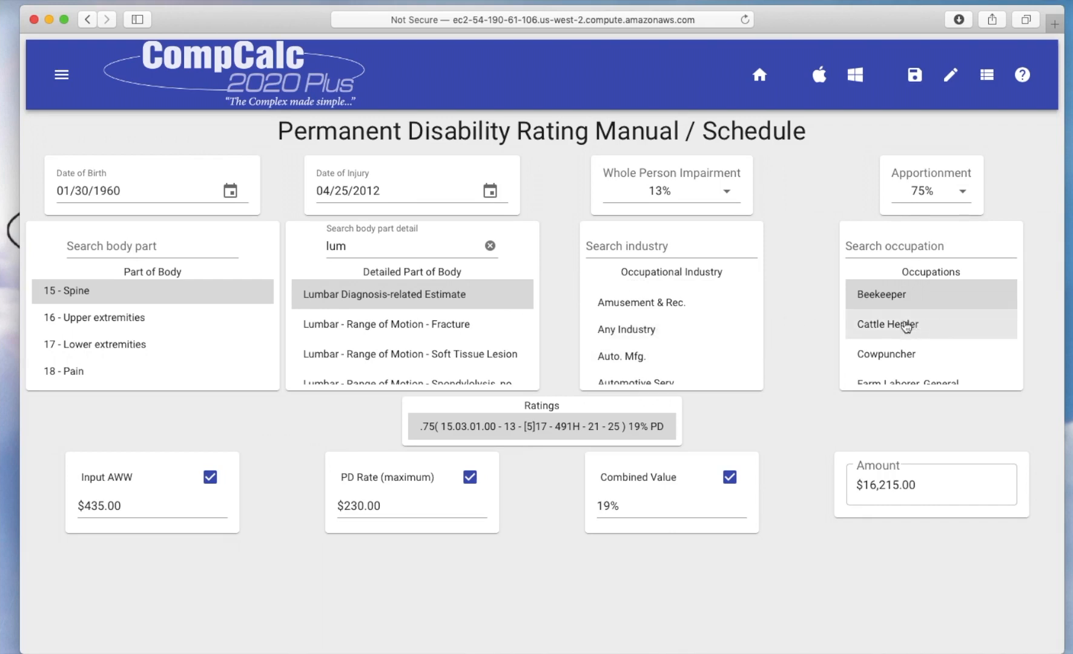
{"action": "scroll", "coordinate": [704, 328], "scroll_direction": "up", "scroll_amount": 5}
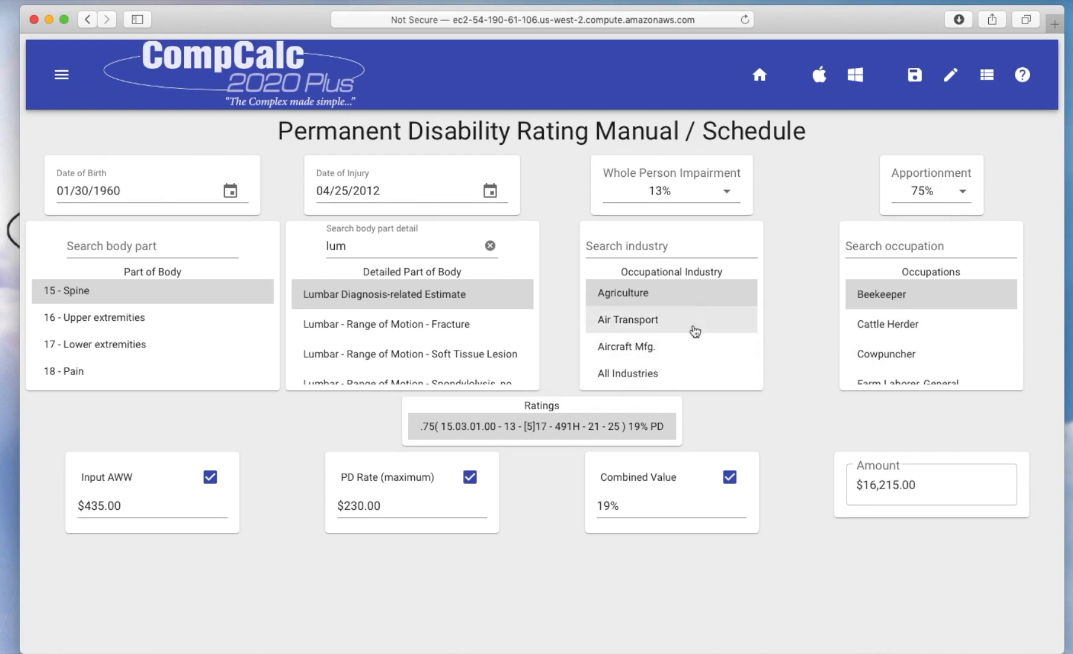
{"action": "scroll", "coordinate": [695, 331], "scroll_direction": "down", "scroll_amount": 5}
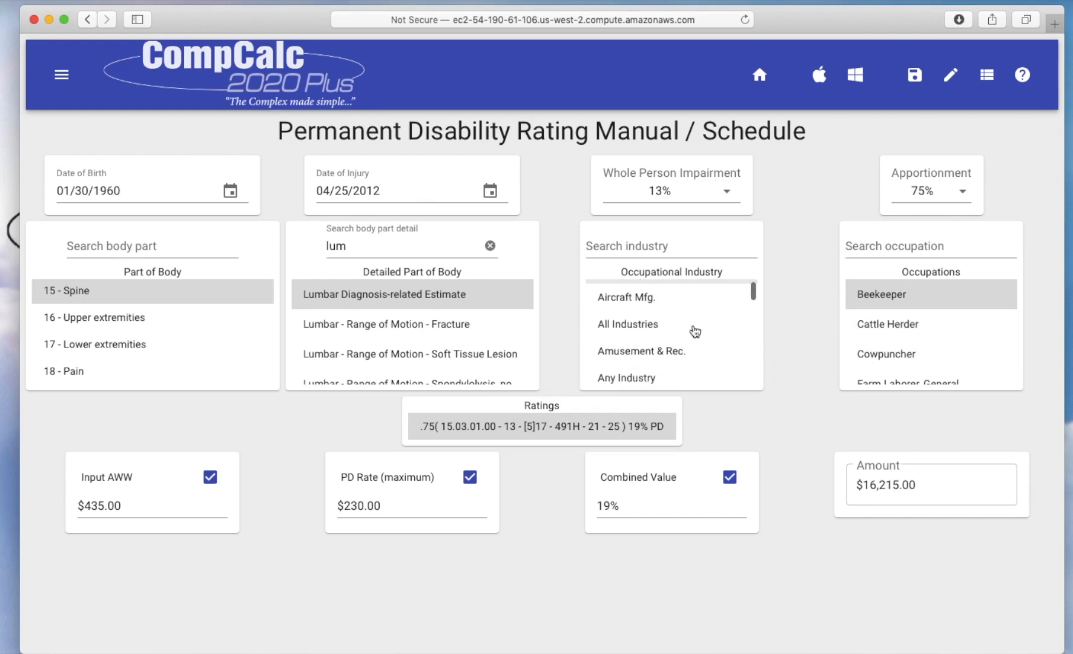
{"action": "scroll", "coordinate": [695, 330], "scroll_direction": "down", "scroll_amount": 2}
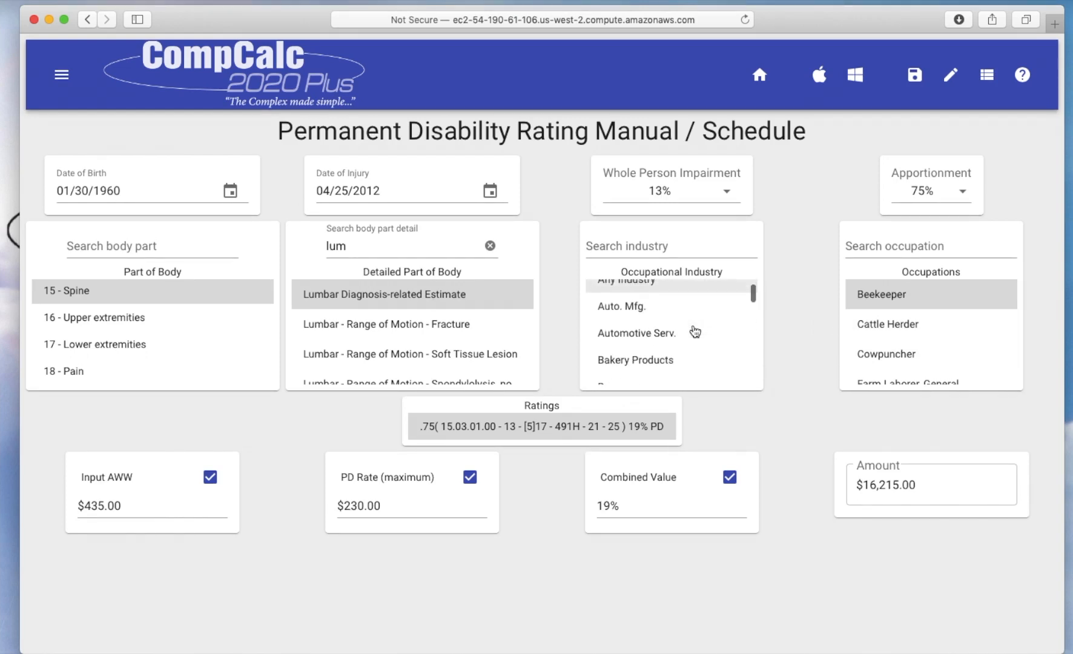
{"action": "scroll", "coordinate": [694, 330], "scroll_direction": "down", "scroll_amount": 1}
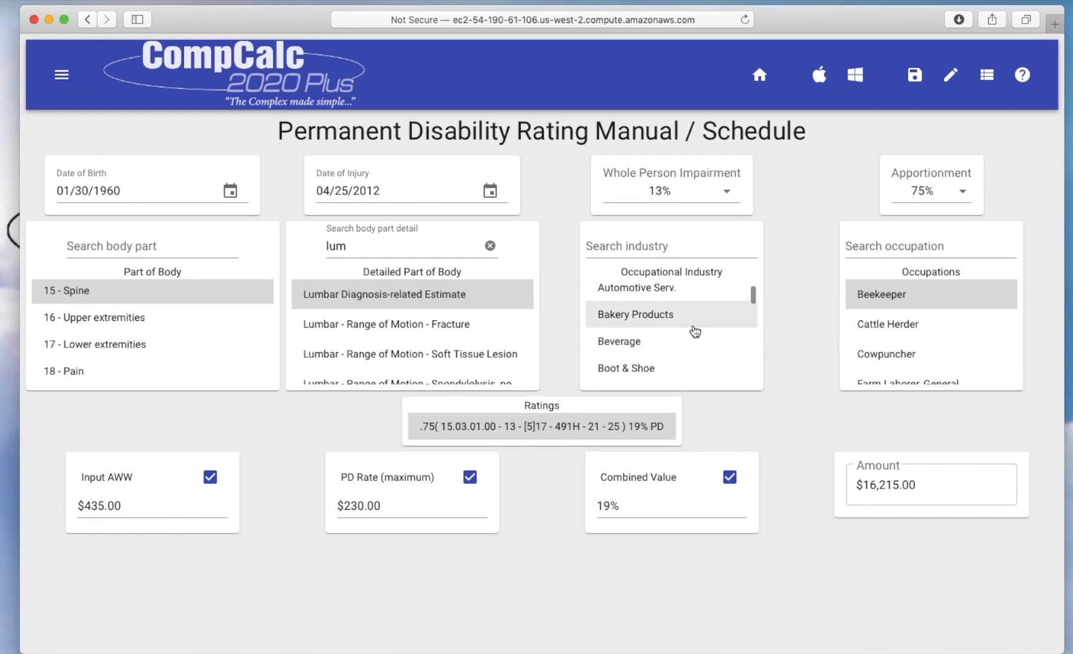
{"action": "scroll", "coordinate": [695, 330], "scroll_direction": "down", "scroll_amount": 4}
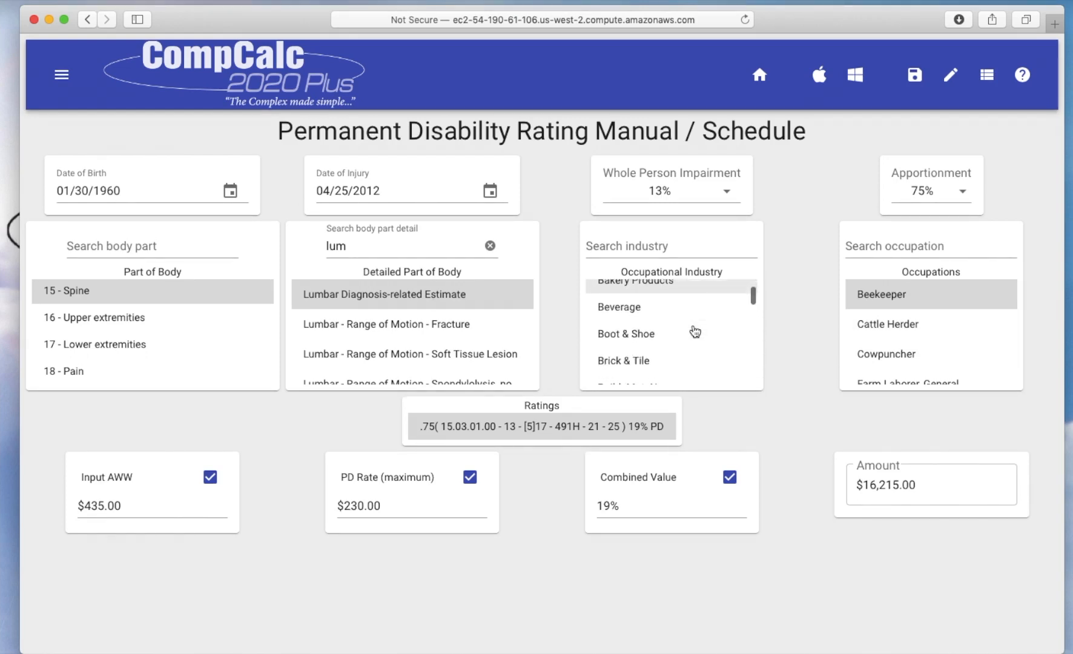
{"action": "left_click", "coordinate": [624, 242]}
{"action": "type", "text": "truc"}
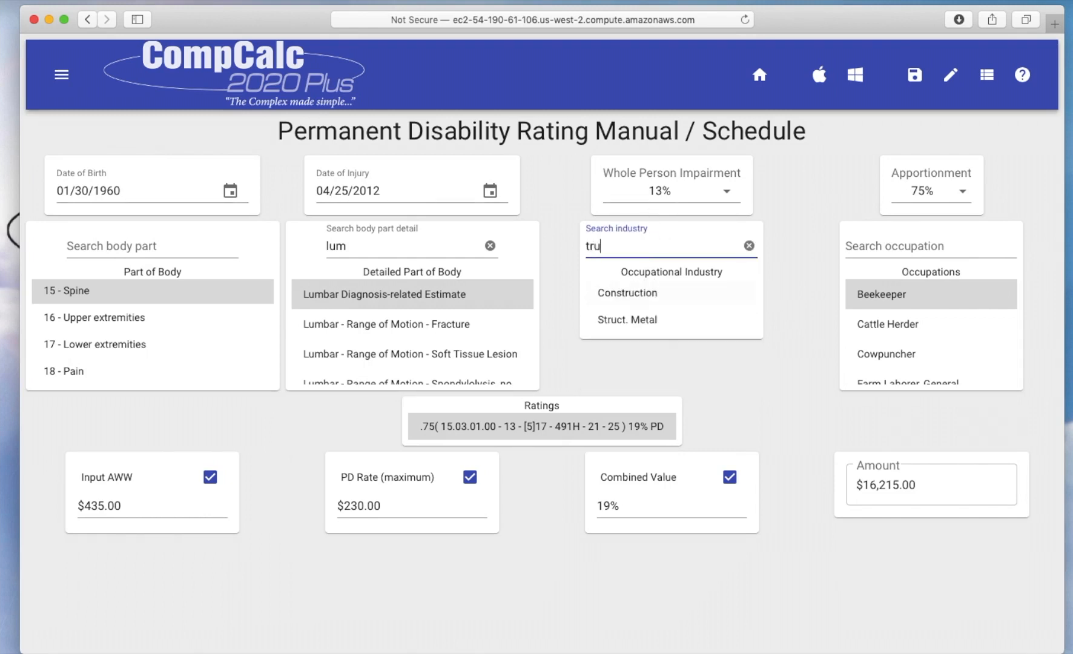
{"action": "key", "text": "BackSpace"}
{"action": "key", "text": "BackSpace"}
{"action": "key", "text": "BackSpace"}
{"action": "key", "text": "BackSpace"}
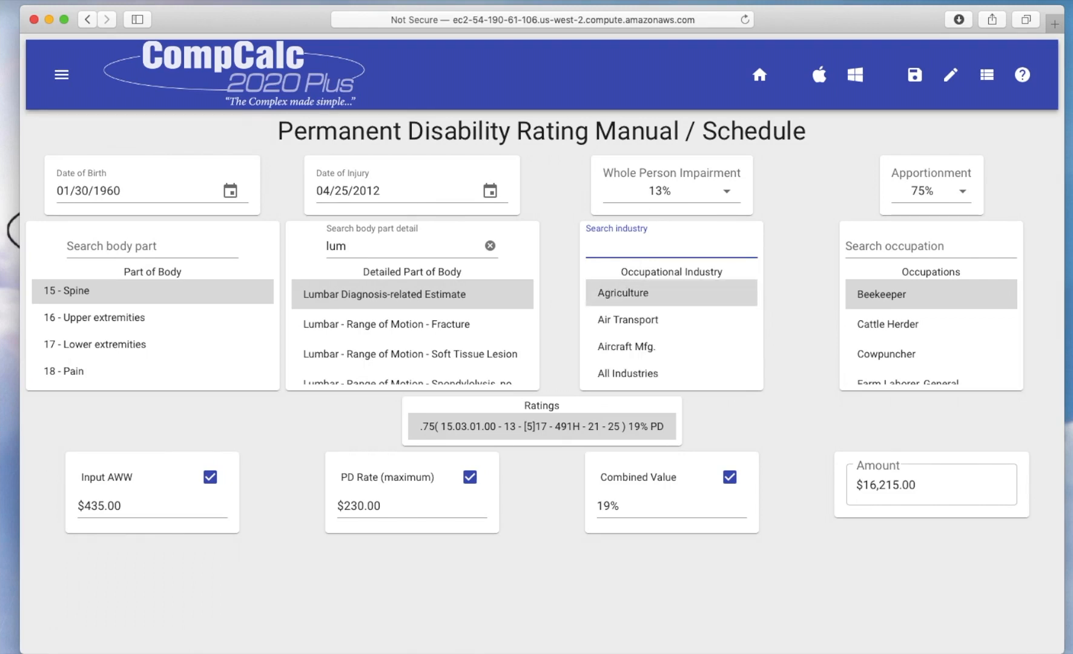
Step: Filter the industries by "tra", select Motor Trans. and choose Truck Driver, Garbage as its occupation
{"action": "type", "text": "tra"}
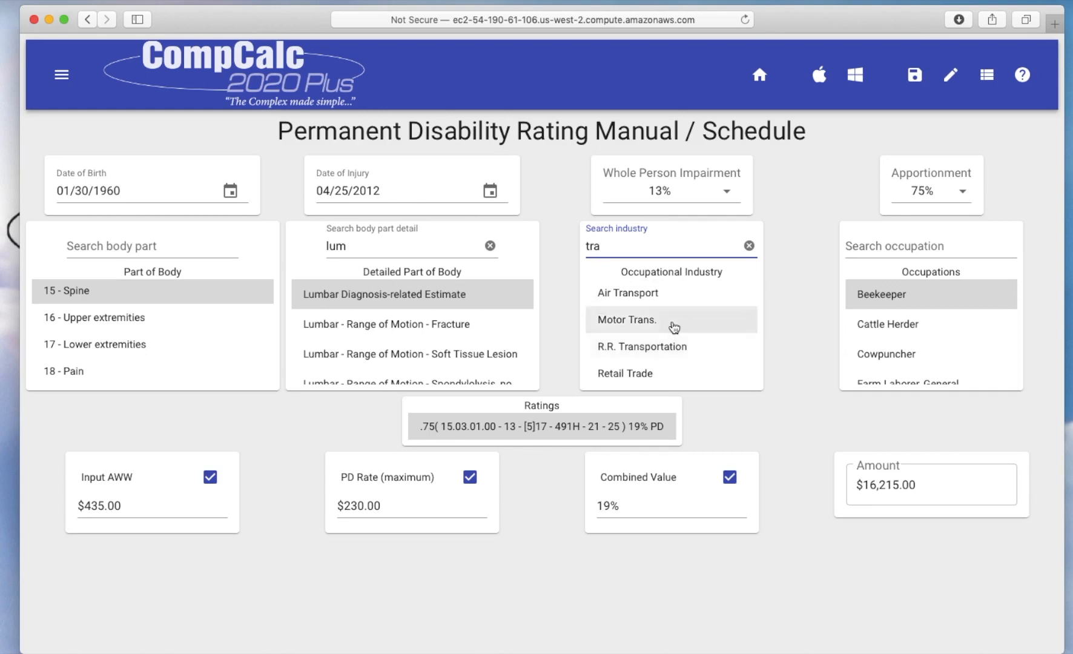
{"action": "left_click", "coordinate": [653, 323]}
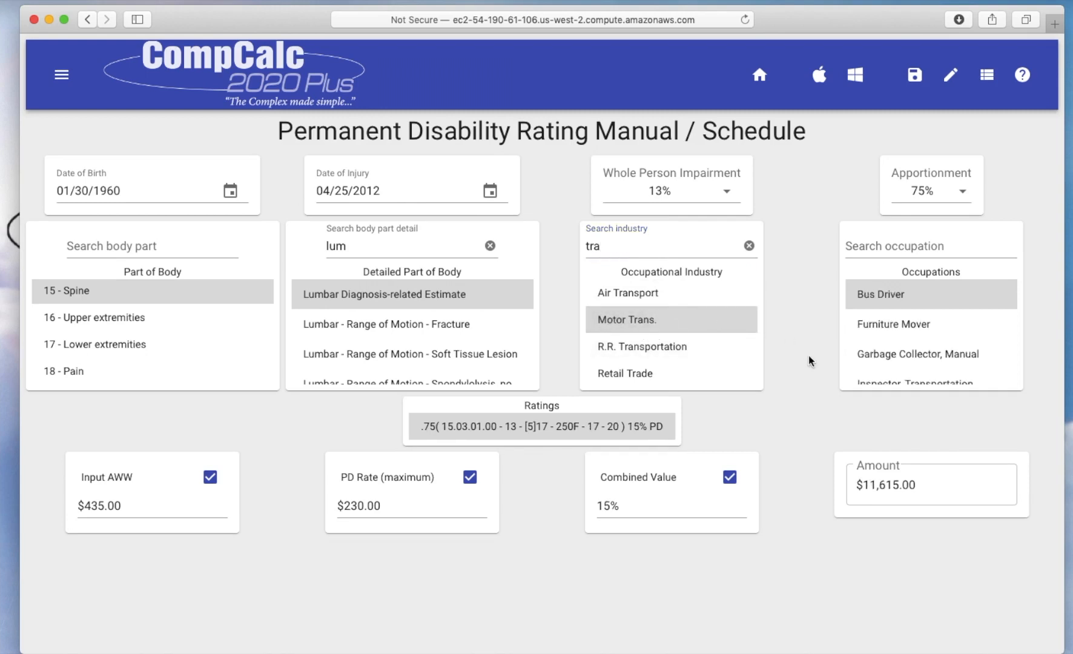
{"action": "scroll", "coordinate": [938, 348], "scroll_direction": "down", "scroll_amount": 2}
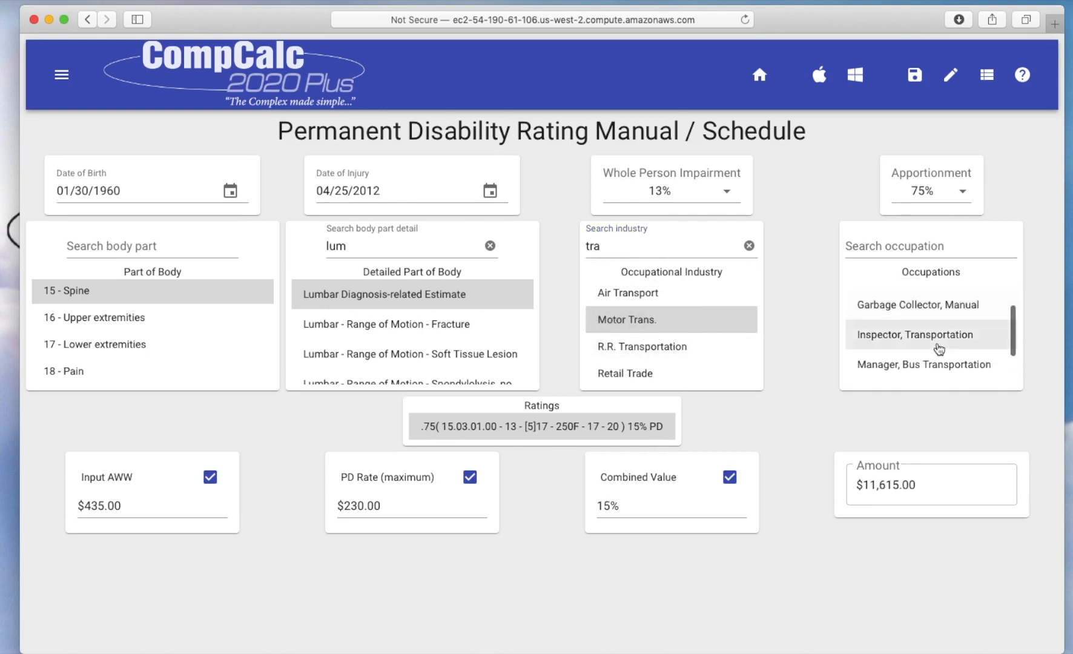
{"action": "scroll", "coordinate": [939, 348], "scroll_direction": "down", "scroll_amount": 2}
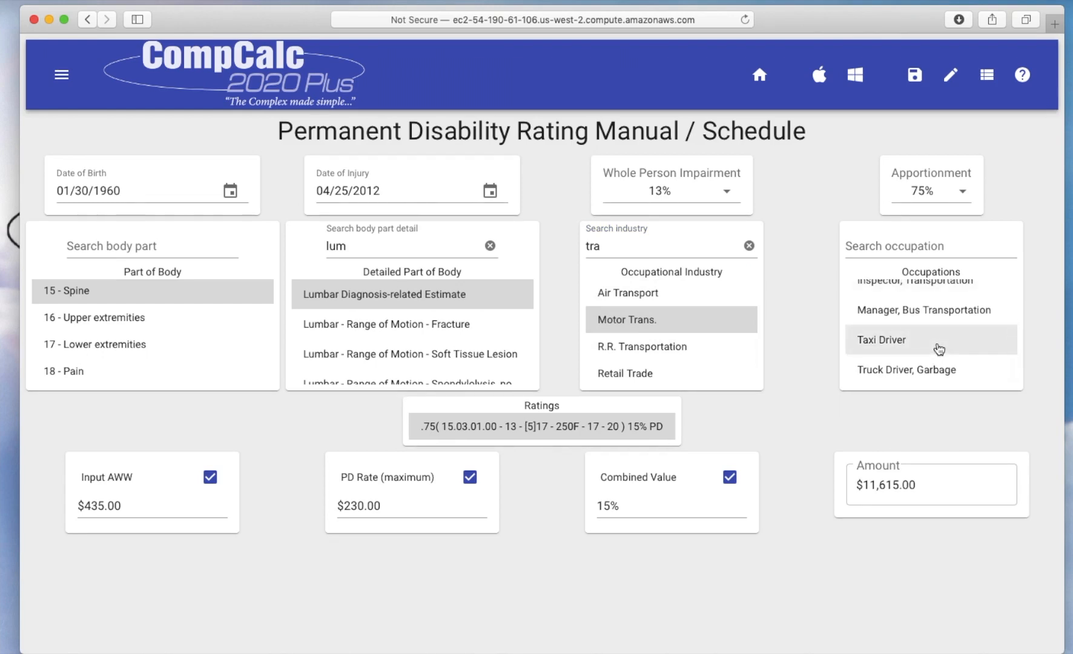
{"action": "left_click", "coordinate": [885, 379]}
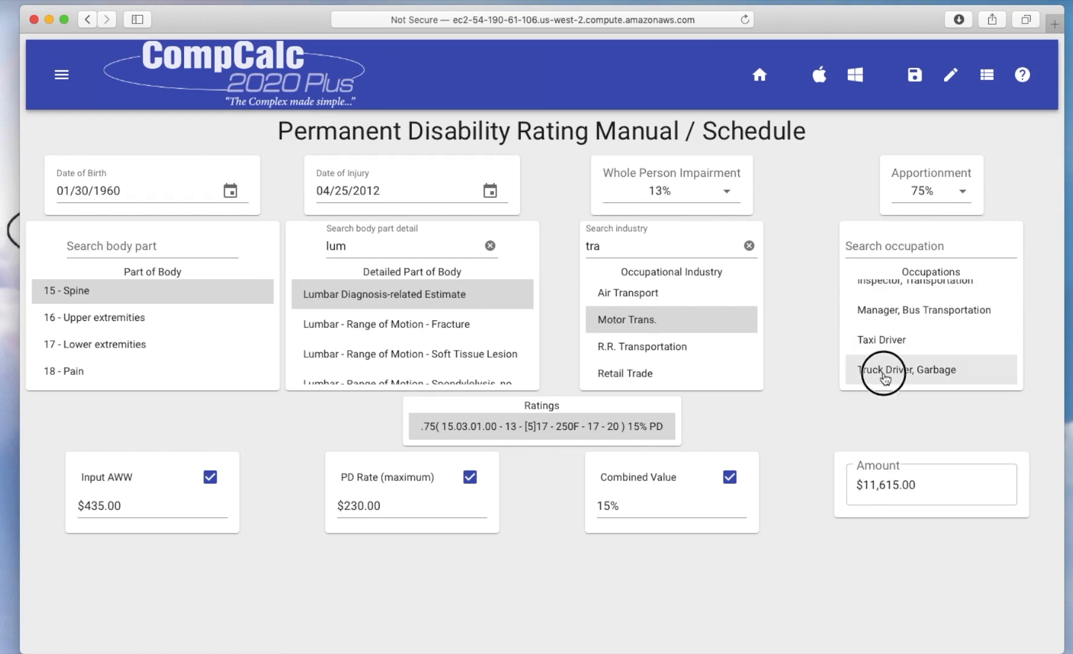
{"action": "left_click", "coordinate": [702, 324]}
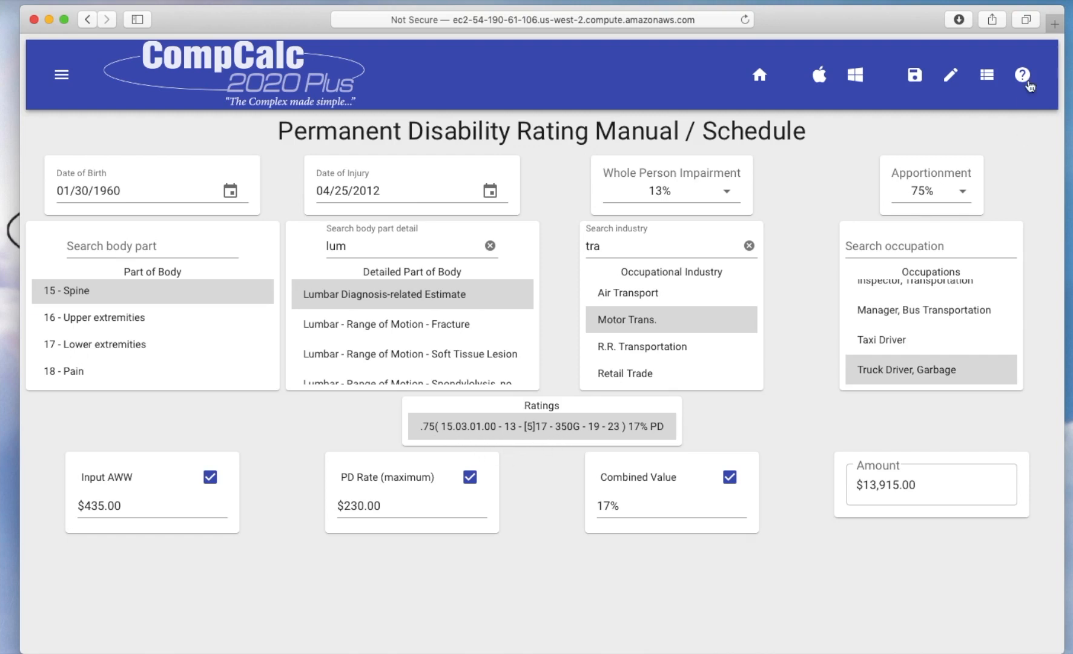
Step: Collapse the body part, industry and occupation tables with Flip Tables
{"action": "left_click", "coordinate": [986, 77]}
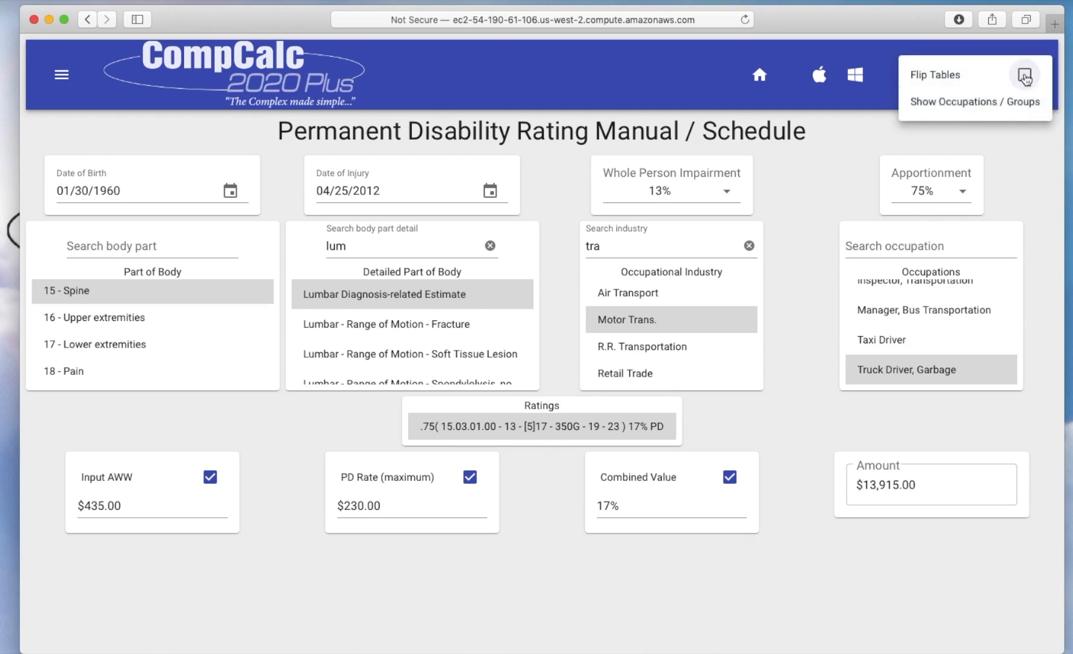
{"action": "left_click", "coordinate": [1024, 76]}
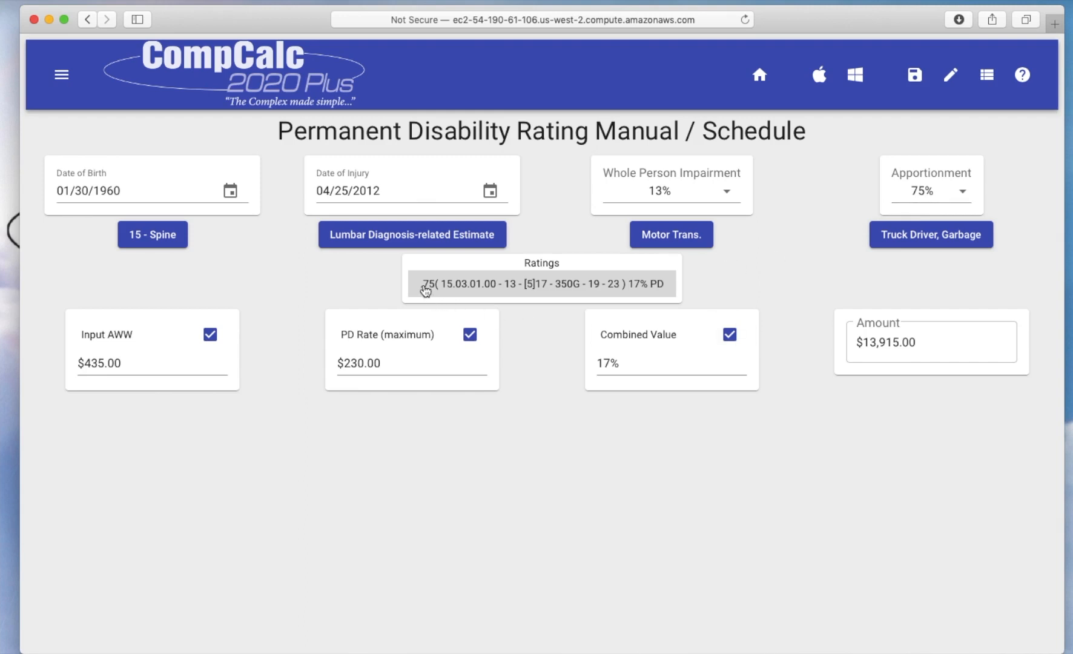
Step: Switch the Apportionment to 100% for comparison and return it to 75%
{"action": "left_click", "coordinate": [962, 195]}
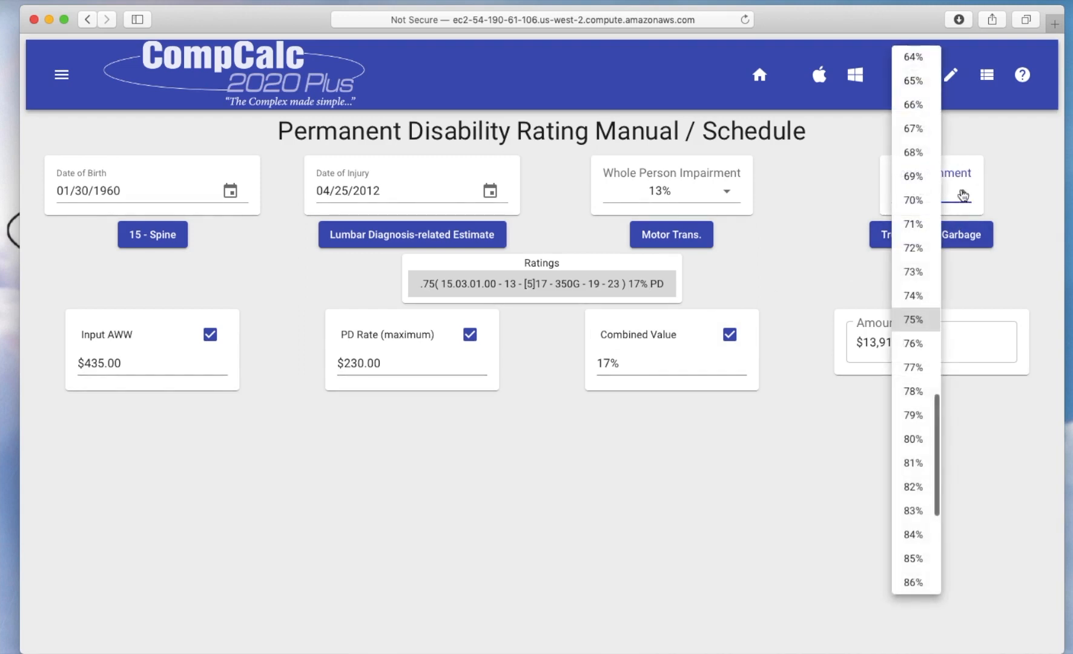
{"action": "scroll", "coordinate": [912, 461], "scroll_direction": "down", "scroll_amount": 5}
{"action": "scroll", "coordinate": [913, 502], "scroll_direction": "down", "scroll_amount": 2}
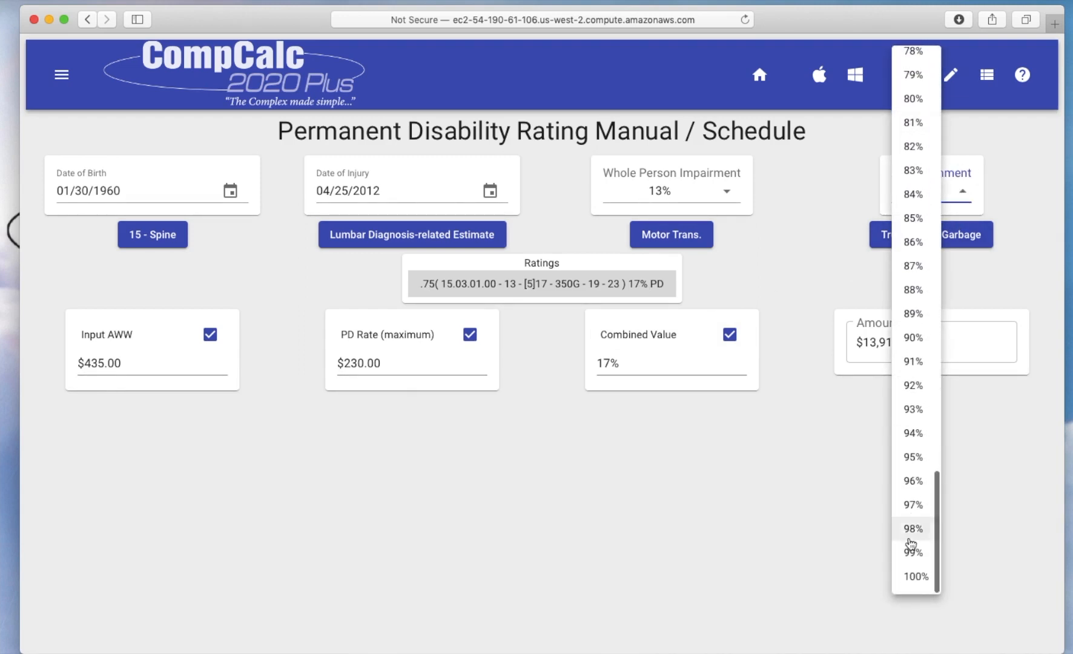
{"action": "left_click", "coordinate": [914, 576]}
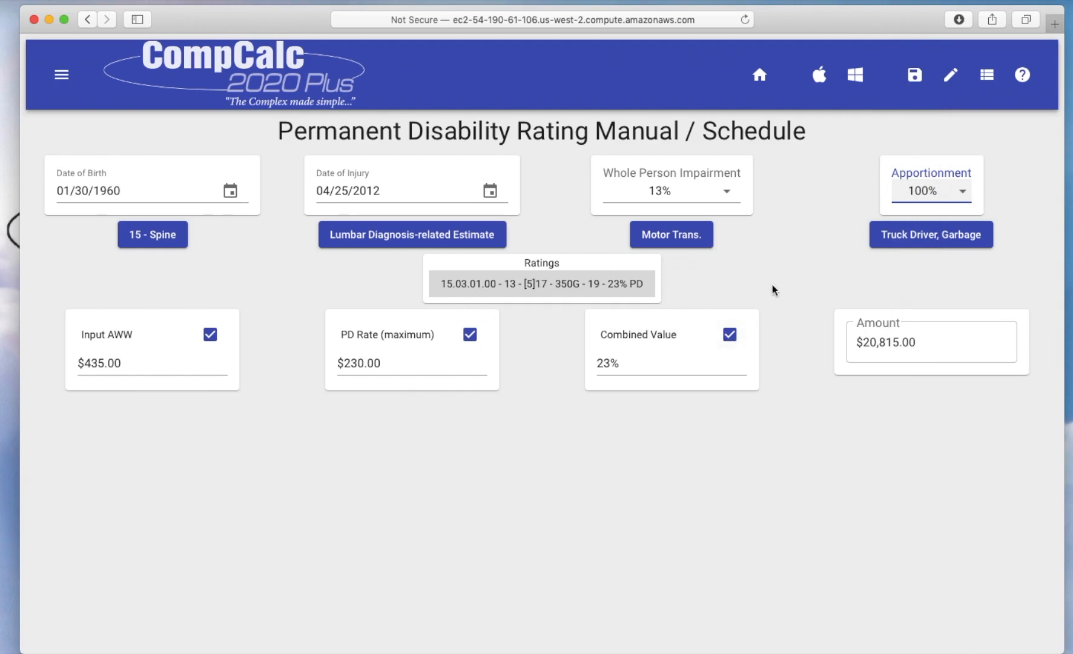
{"action": "left_click", "coordinate": [960, 193]}
{"action": "scroll", "coordinate": [909, 224], "scroll_direction": "up", "scroll_amount": 5}
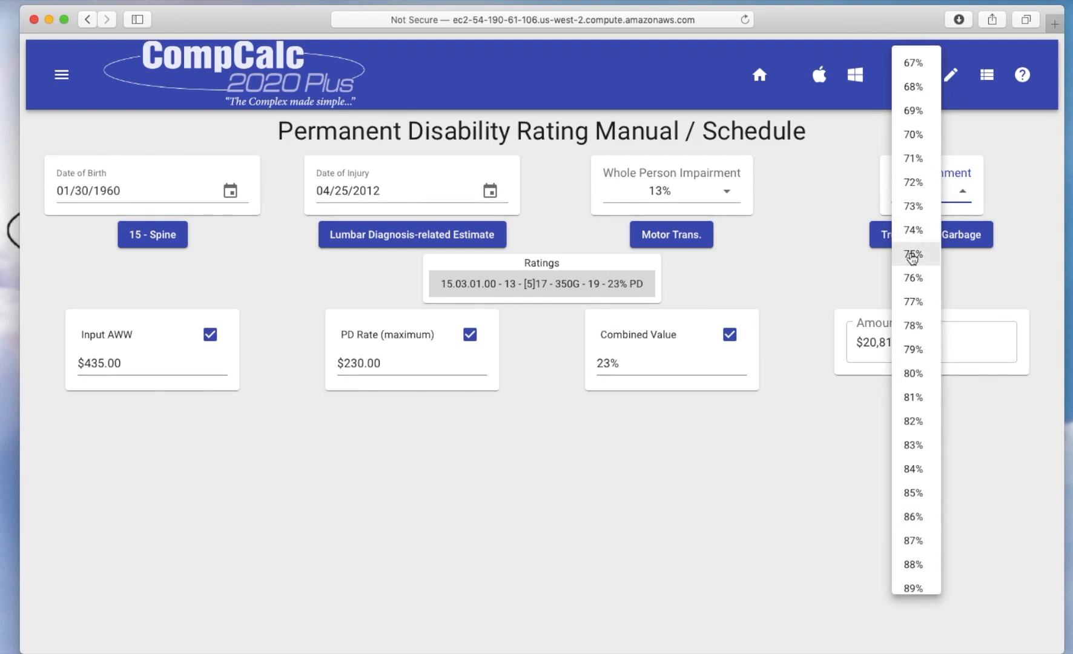
{"action": "left_click", "coordinate": [908, 254]}
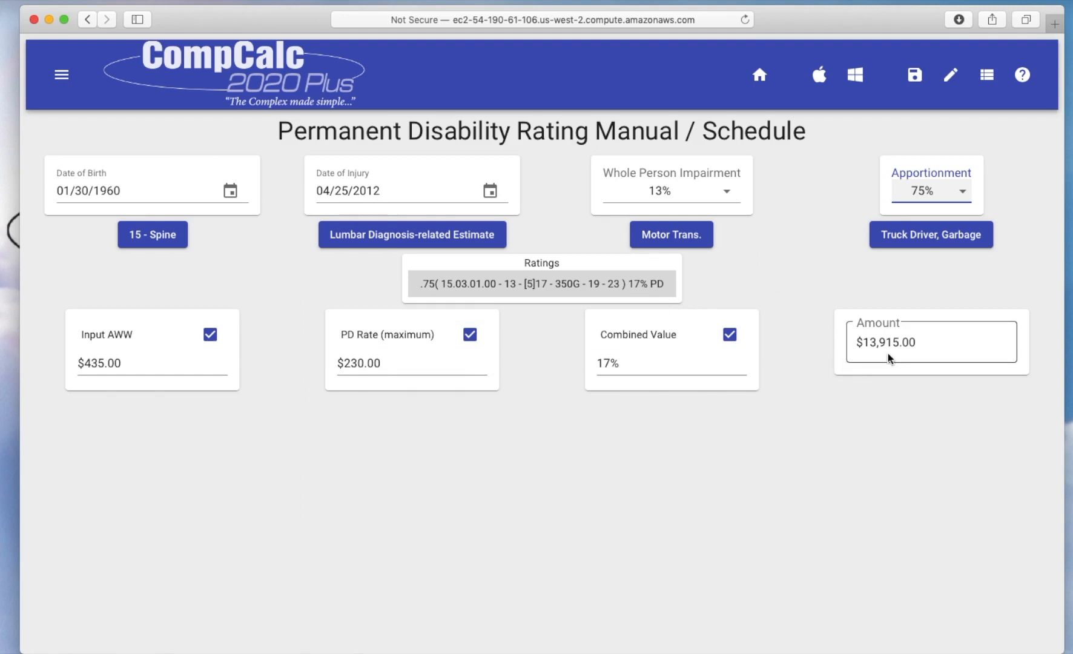
Step: Set the average weekly wage (Input AWW) to $300
{"action": "left_click", "coordinate": [126, 363]}
{"action": "key", "text": "BackSpace"}
{"action": "key", "text": "BackSpace"}
{"action": "key", "text": "BackSpace"}
{"action": "key", "text": "BackSpace"}
{"action": "key", "text": "BackSpace"}
{"action": "key", "text": "BackSpace"}
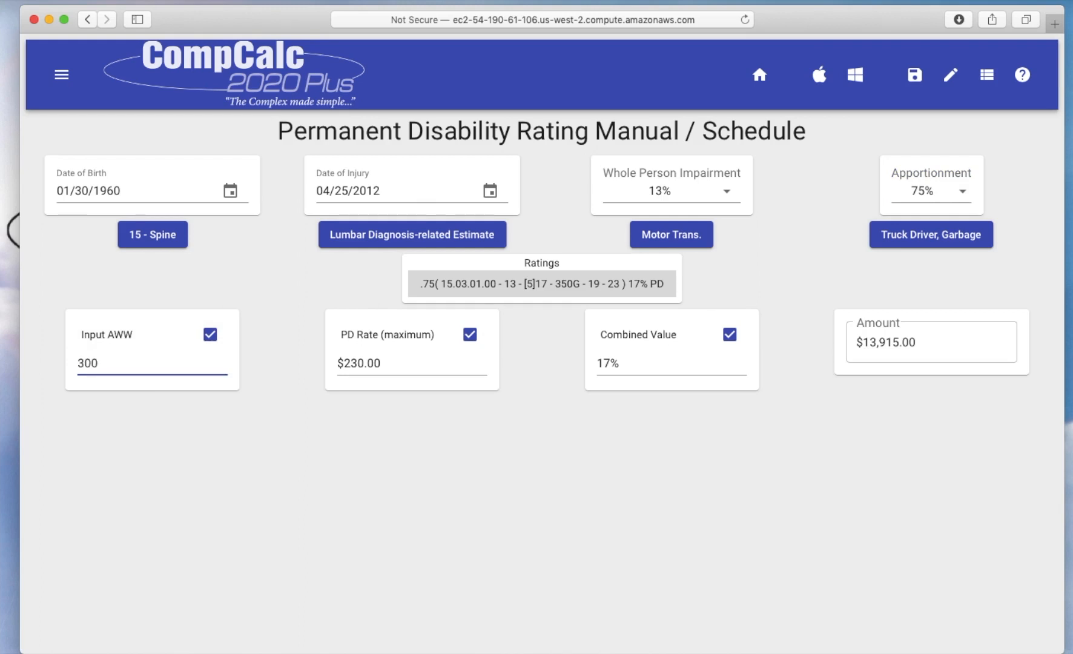
{"action": "left_click", "coordinate": [233, 468]}
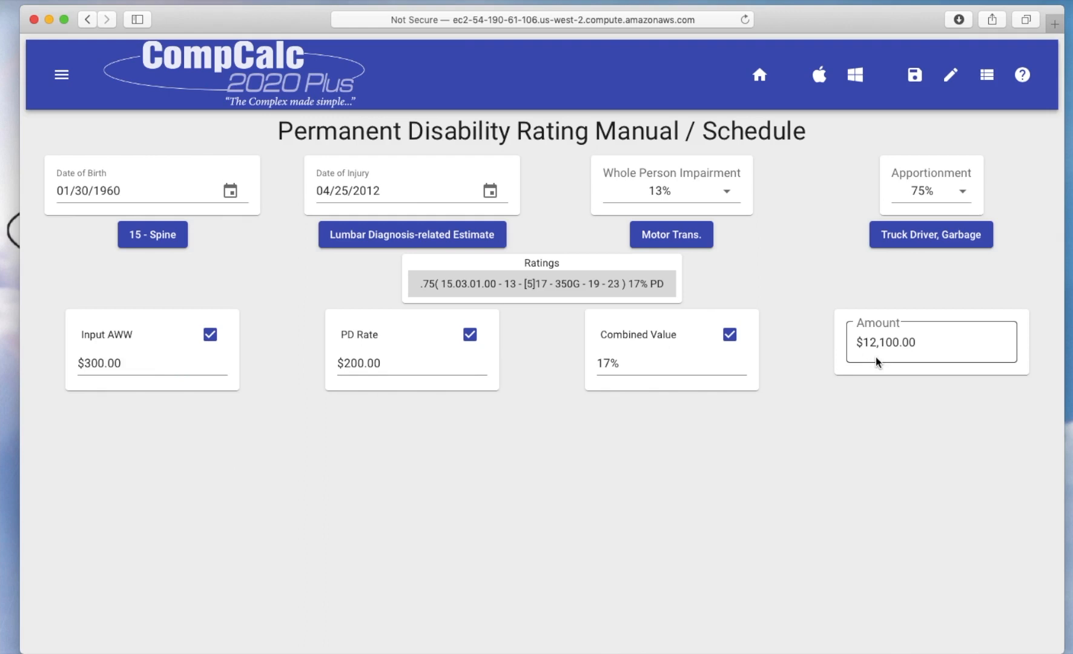
Step: Add a new rating string and set its Apportionment to 100%
{"action": "left_click", "coordinate": [951, 76]}
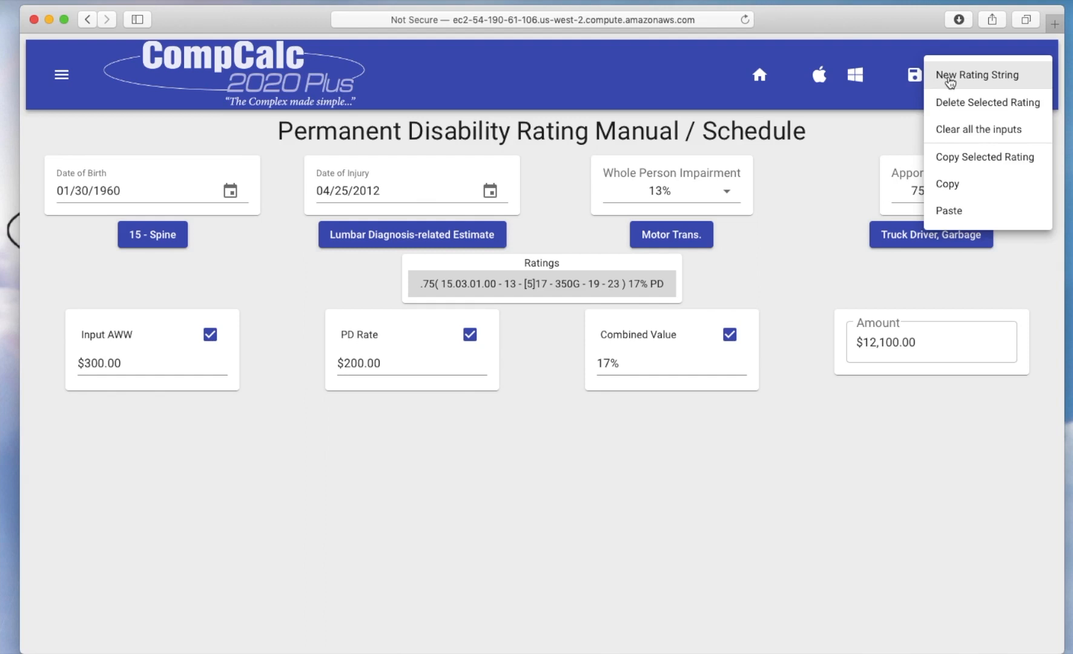
{"action": "left_click", "coordinate": [948, 78]}
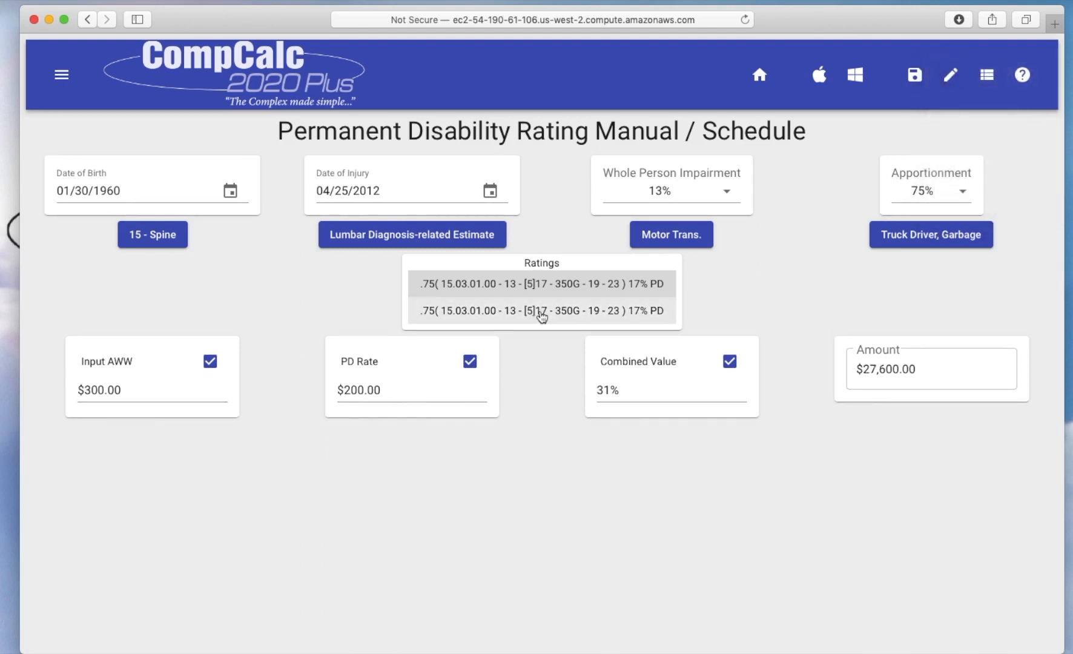
{"action": "left_click", "coordinate": [966, 192]}
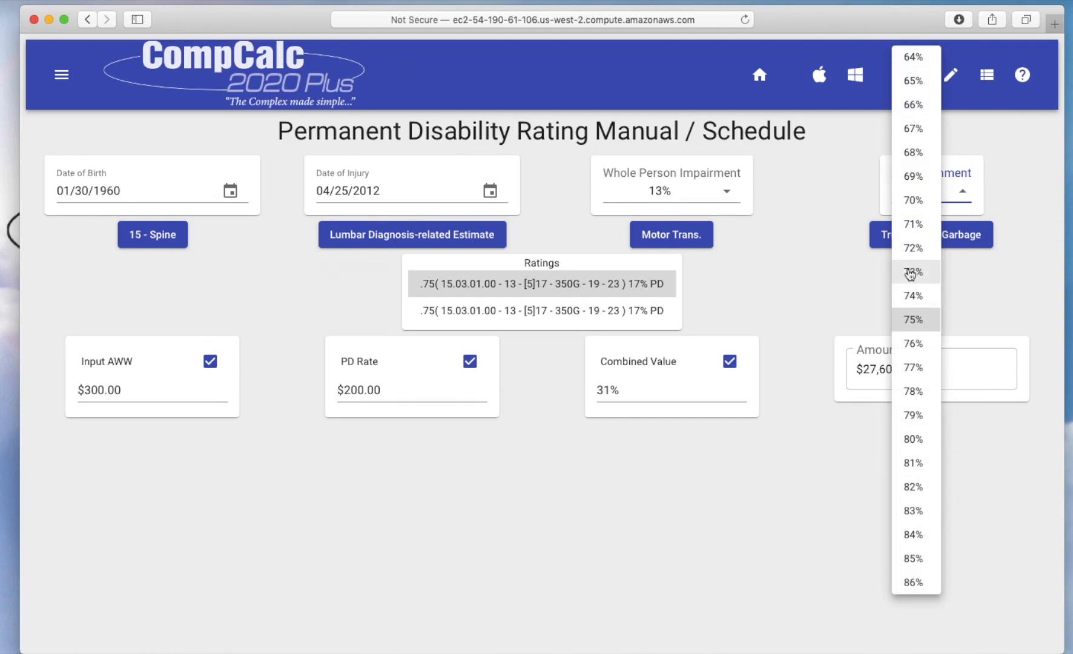
{"action": "scroll", "coordinate": [912, 274], "scroll_direction": "down", "scroll_amount": 5}
{"action": "left_click", "coordinate": [911, 576]}
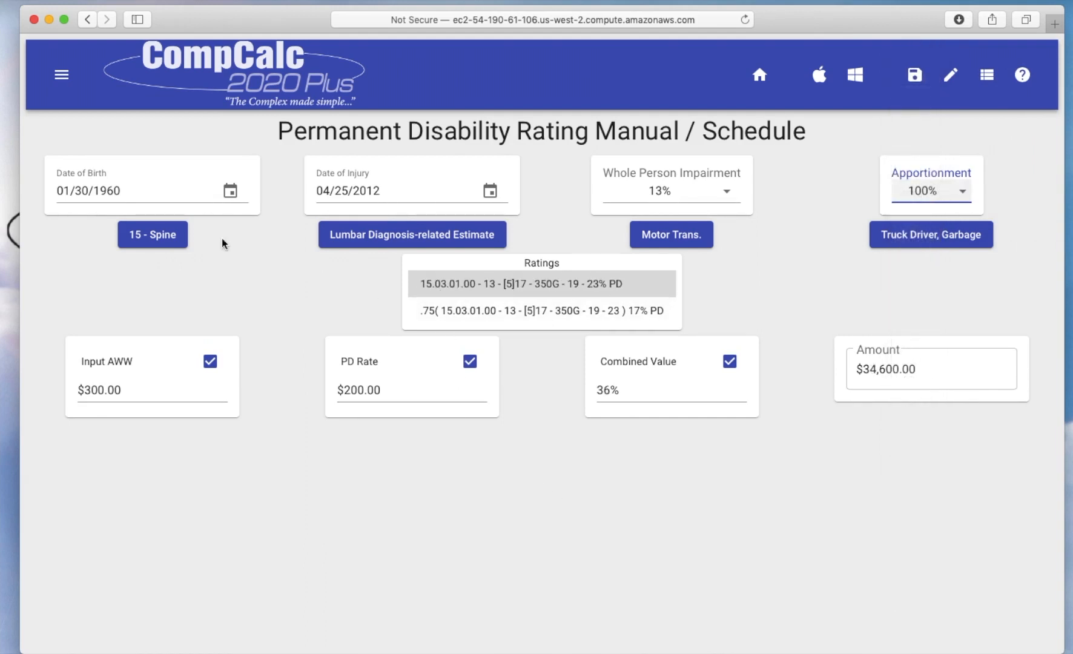
Step: Change the new rating's body part to 16 - Upper extremities with the detail Arm - Peripheral neuropathy - Brachial plexus
{"action": "left_click", "coordinate": [155, 247]}
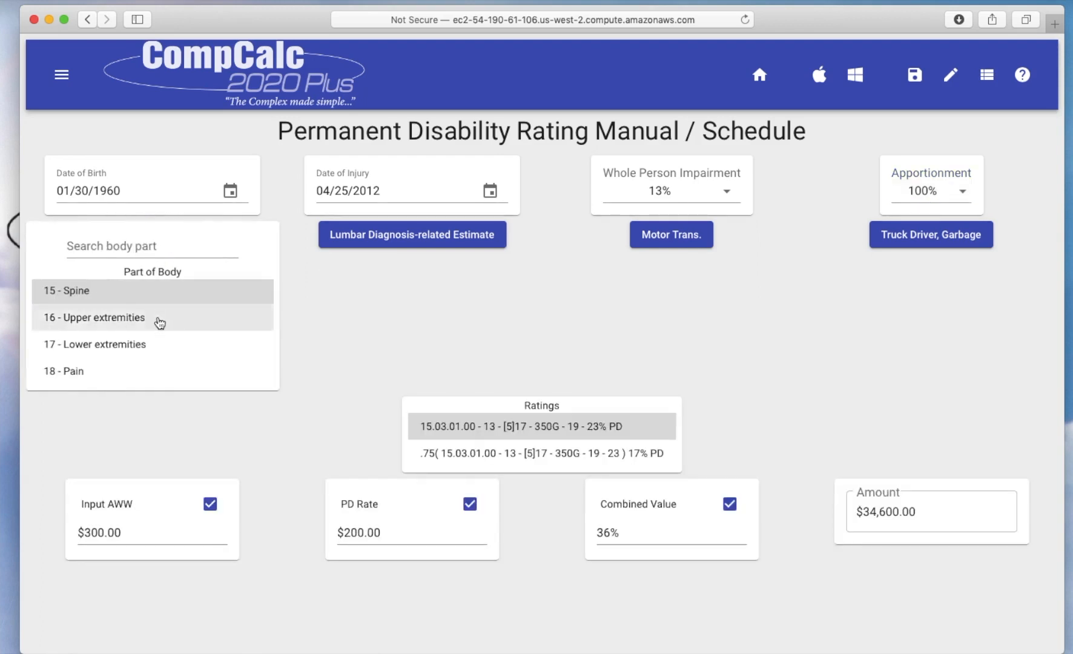
{"action": "left_click", "coordinate": [138, 318]}
{"action": "left_click", "coordinate": [437, 234]}
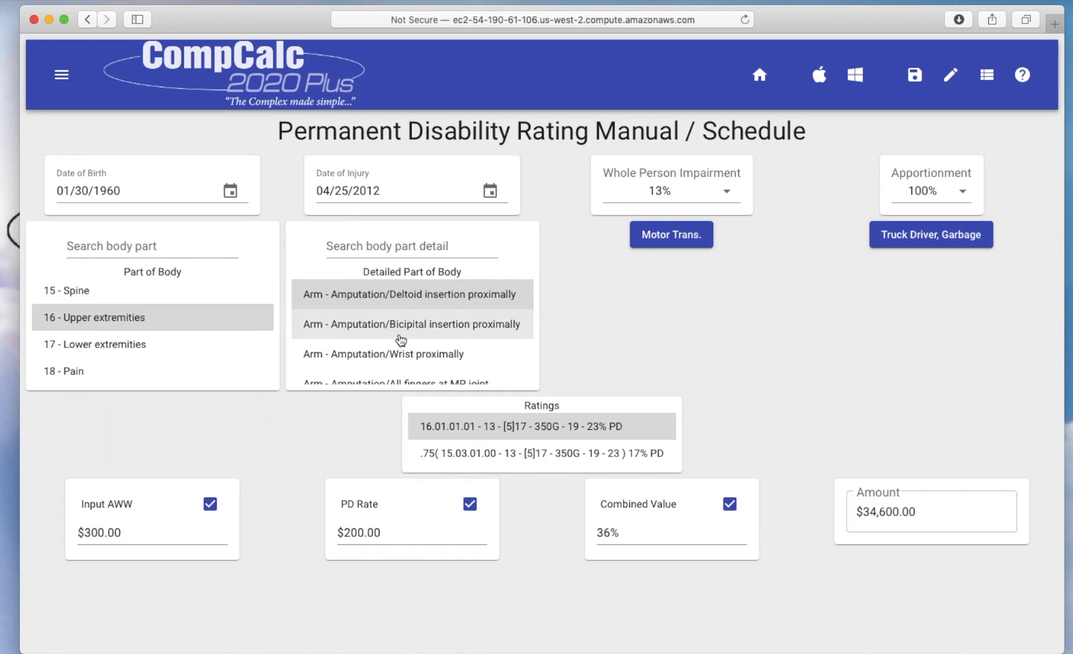
{"action": "scroll", "coordinate": [401, 339], "scroll_direction": "down", "scroll_amount": 3}
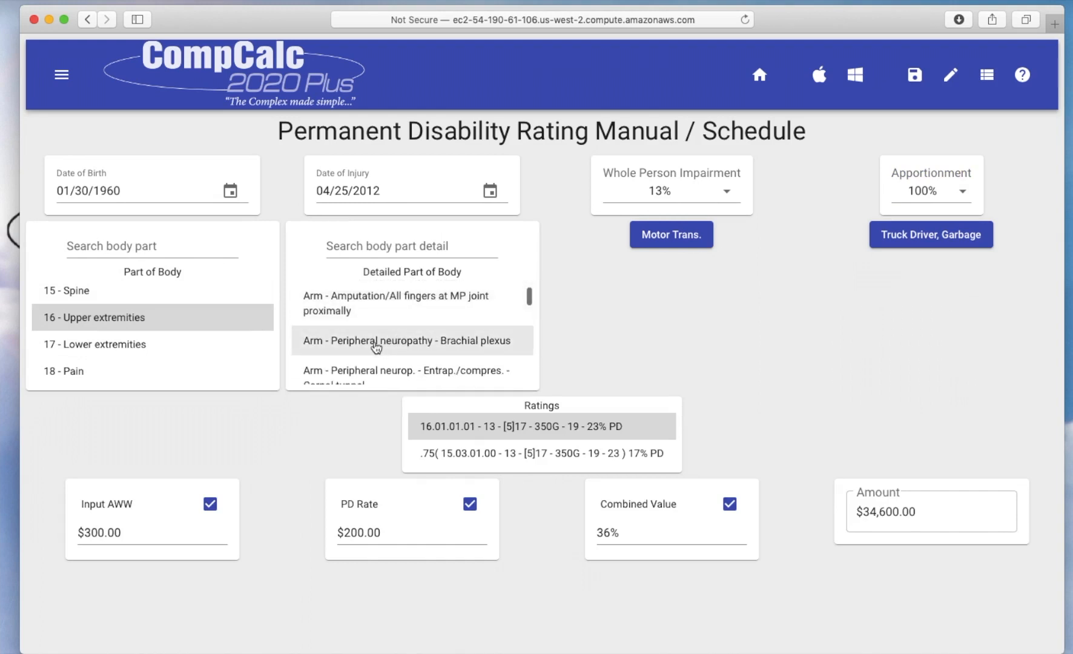
{"action": "left_click", "coordinate": [375, 346]}
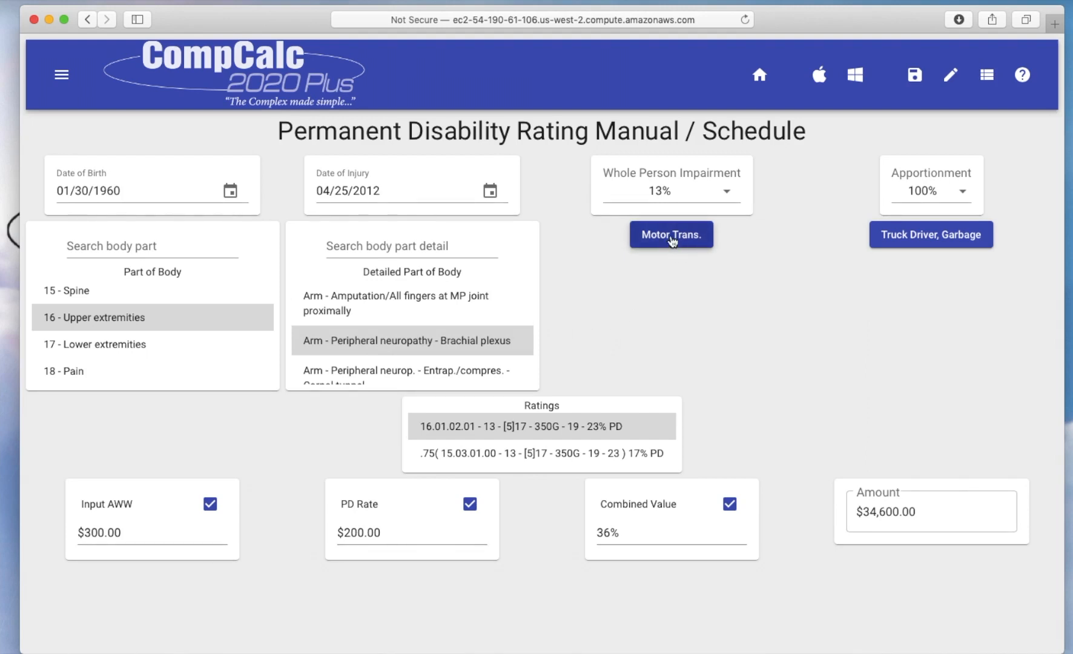
Step: Expand the industry and occupation tables of the upper extremities rating with Flip Tables
{"action": "left_click", "coordinate": [987, 76]}
{"action": "left_click", "coordinate": [1025, 77]}
{"action": "left_click", "coordinate": [860, 210]}
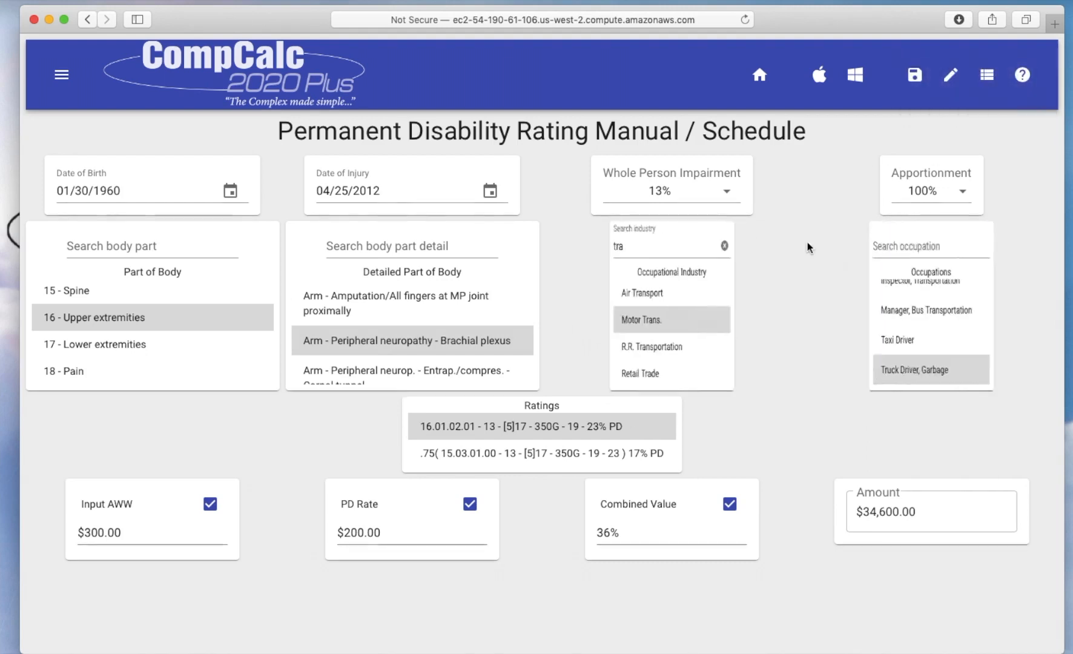
Step: Collapse the body part and occupation tables and turn off the Combined Value option for the two ratings
{"action": "left_click", "coordinate": [987, 77]}
{"action": "left_click", "coordinate": [1026, 77]}
{"action": "left_click", "coordinate": [796, 317]}
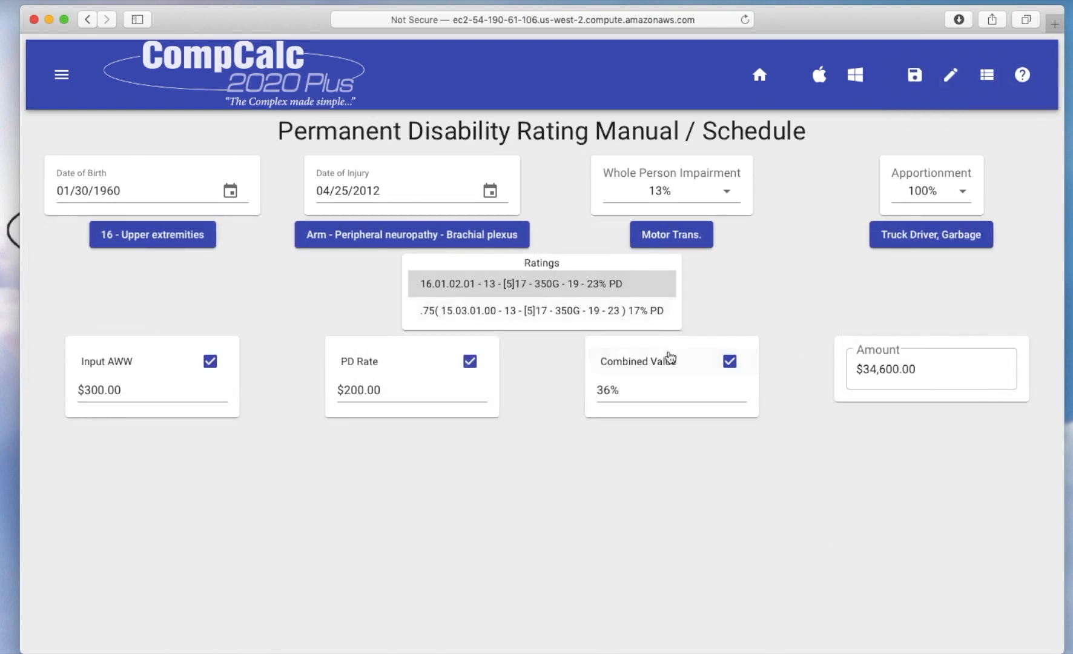
{"action": "left_click", "coordinate": [730, 363]}
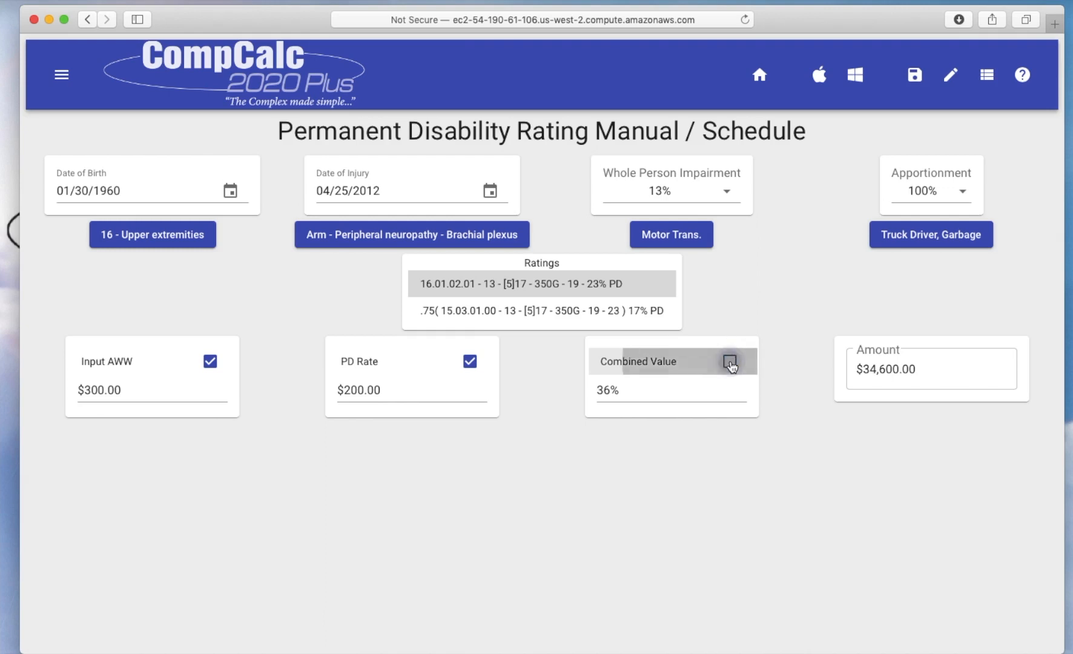
{"action": "left_click", "coordinate": [729, 363]}
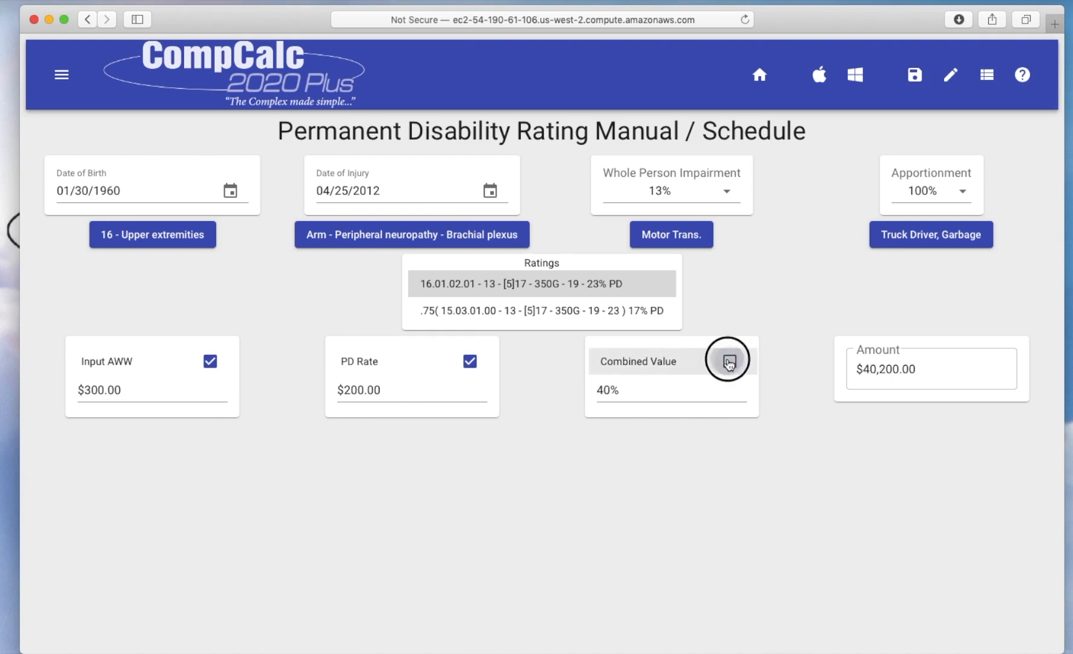
{"action": "left_click", "coordinate": [729, 363]}
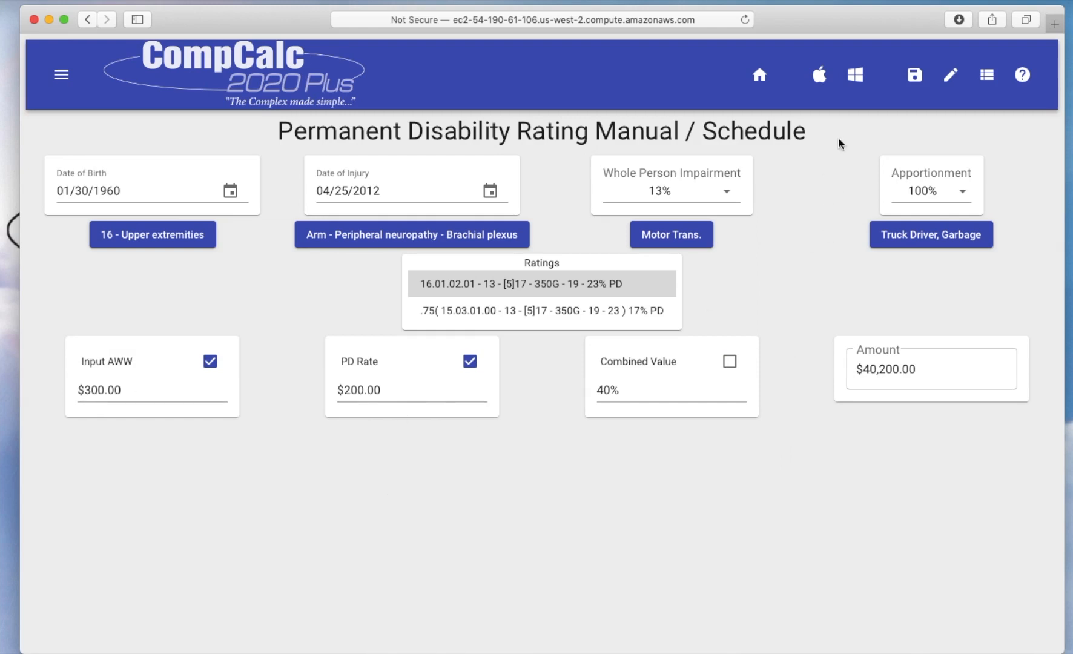
Step: Generate an e-mail draft of the permanent disability ratings, close it unsent and return to the calculator page
{"action": "left_click", "coordinate": [914, 75]}
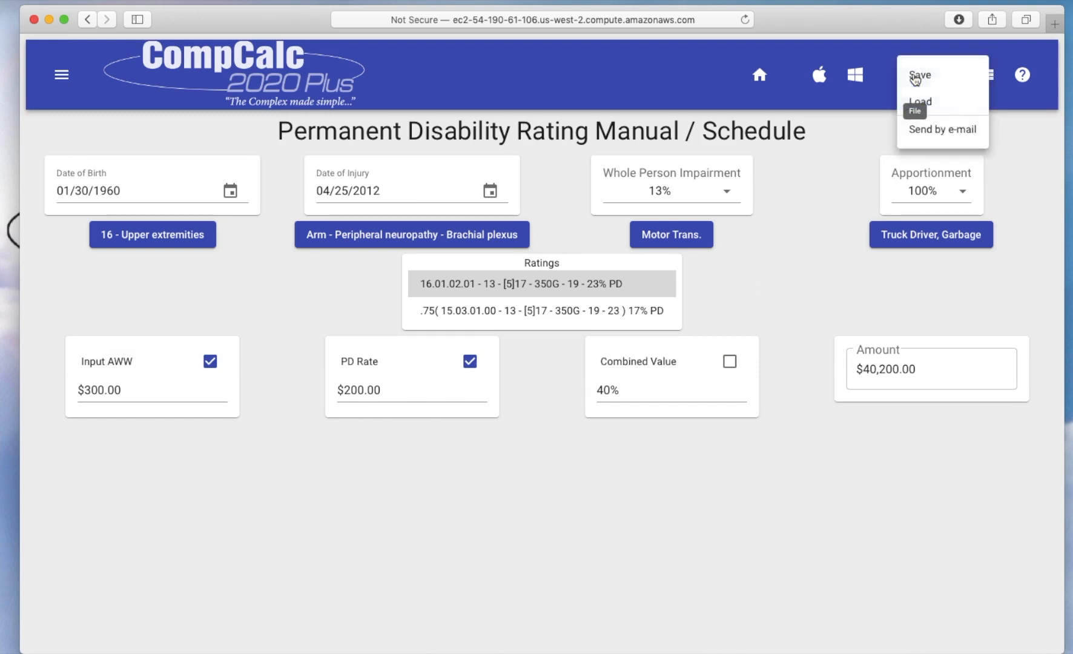
{"action": "left_click", "coordinate": [930, 134]}
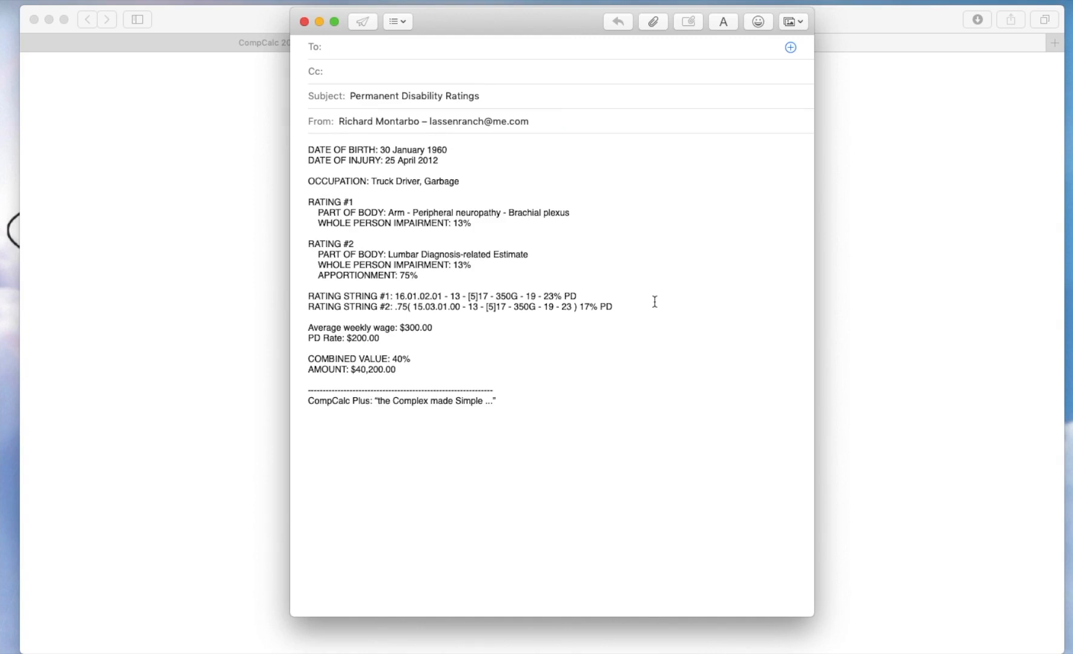
{"action": "left_click", "coordinate": [304, 22]}
{"action": "left_click", "coordinate": [515, 107]}
{"action": "left_click", "coordinate": [156, 44]}
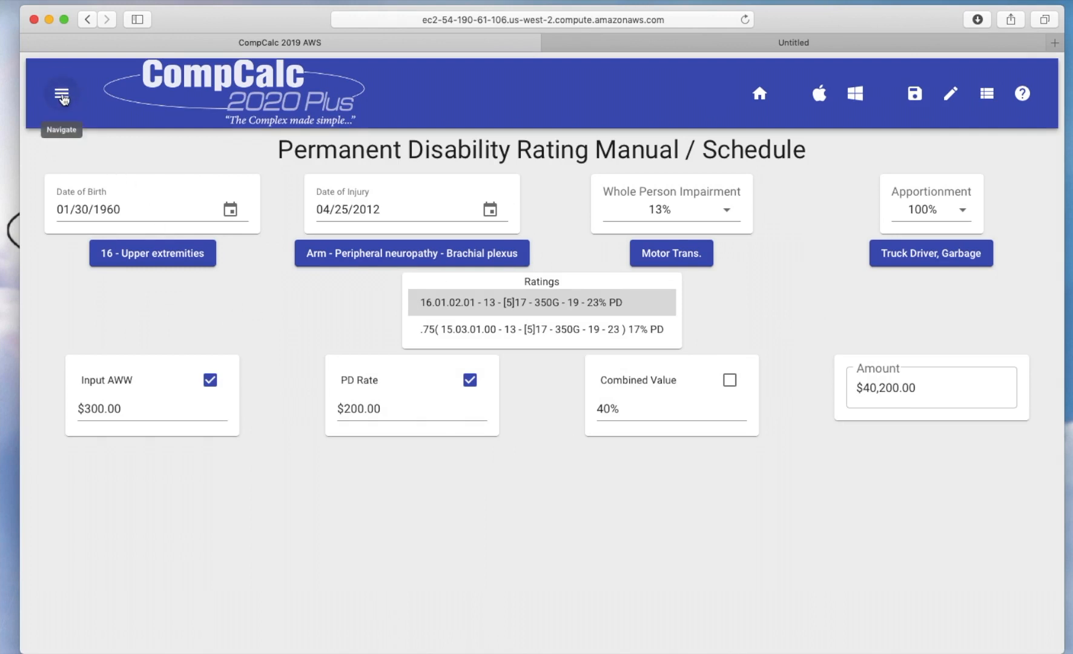
Step: Open the Permanent Disability Indemnity calculator and bring its Labor Code notes into view
{"action": "left_click", "coordinate": [62, 97]}
{"action": "left_click", "coordinate": [85, 123]}
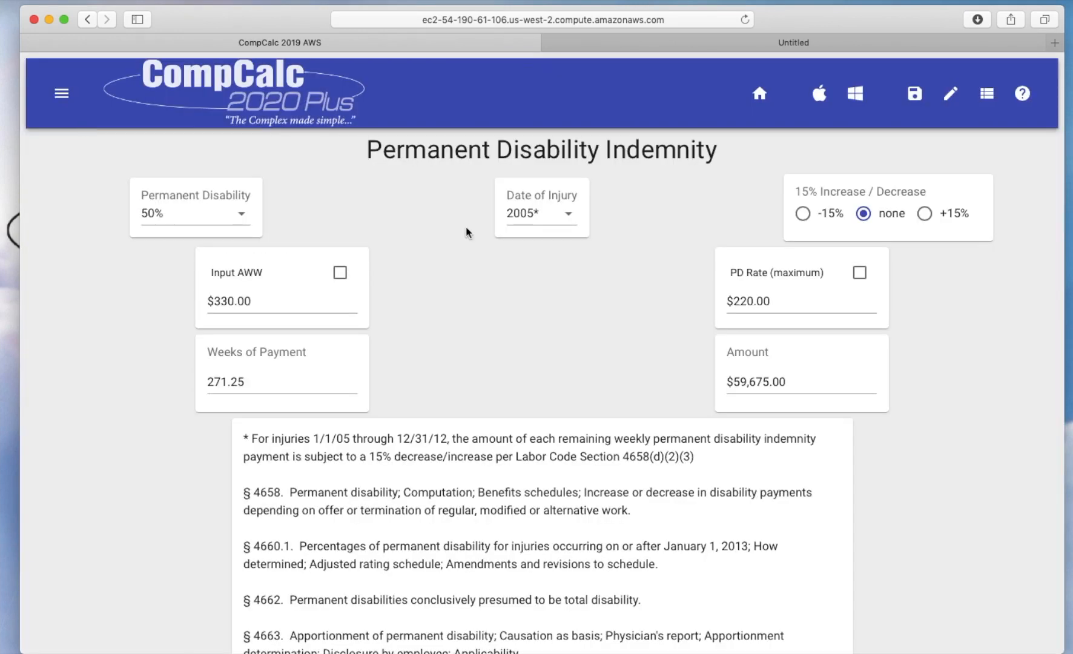
{"action": "key", "text": "super+shift+r"}
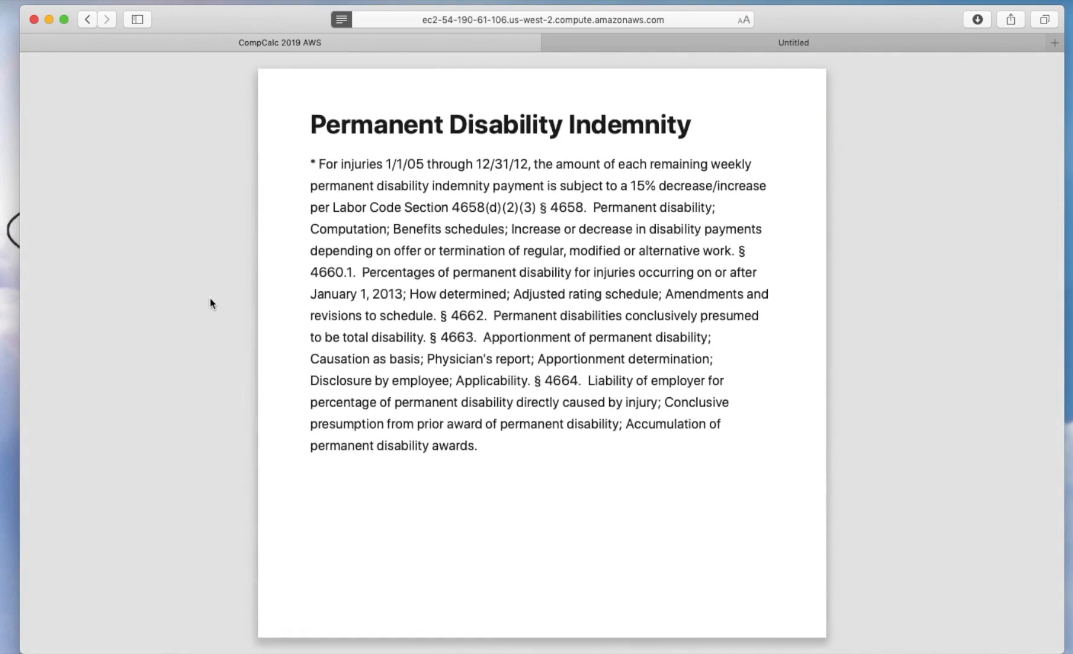
{"action": "key", "text": "super+shift+r"}
{"action": "scroll", "coordinate": [536, 356], "scroll_direction": "down", "scroll_amount": 3}
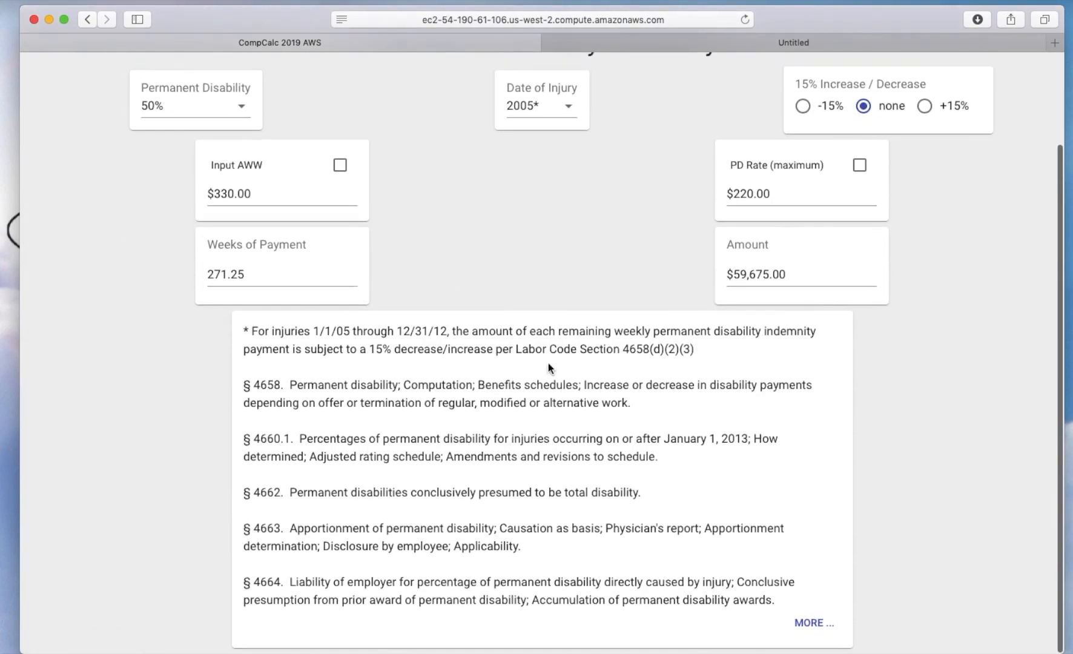
Step: Expand the Labor Code notes and read through the summary of the law under Guzman/Ogilvie
{"action": "left_click", "coordinate": [815, 622]}
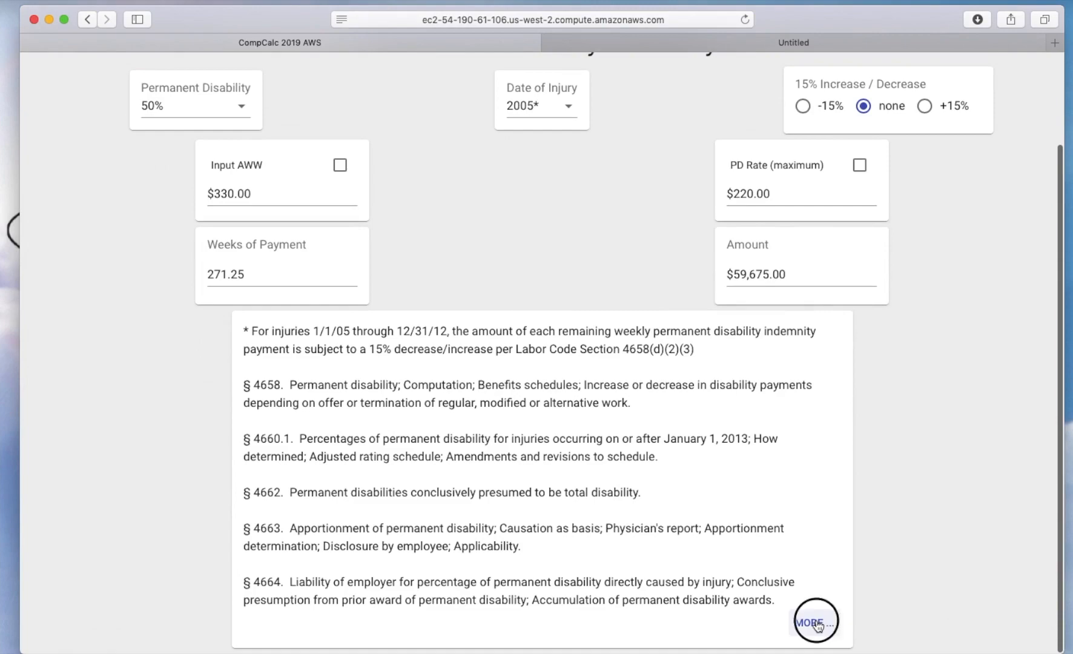
{"action": "scroll", "coordinate": [893, 555], "scroll_direction": "down", "scroll_amount": 10}
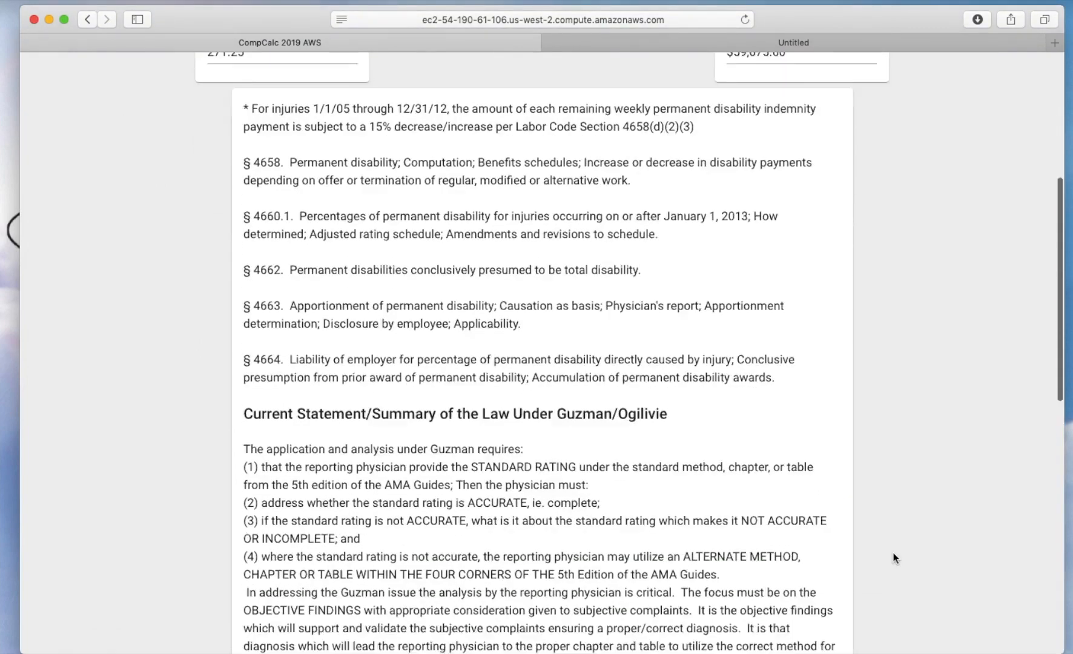
{"action": "scroll", "coordinate": [894, 558], "scroll_direction": "down", "scroll_amount": 4}
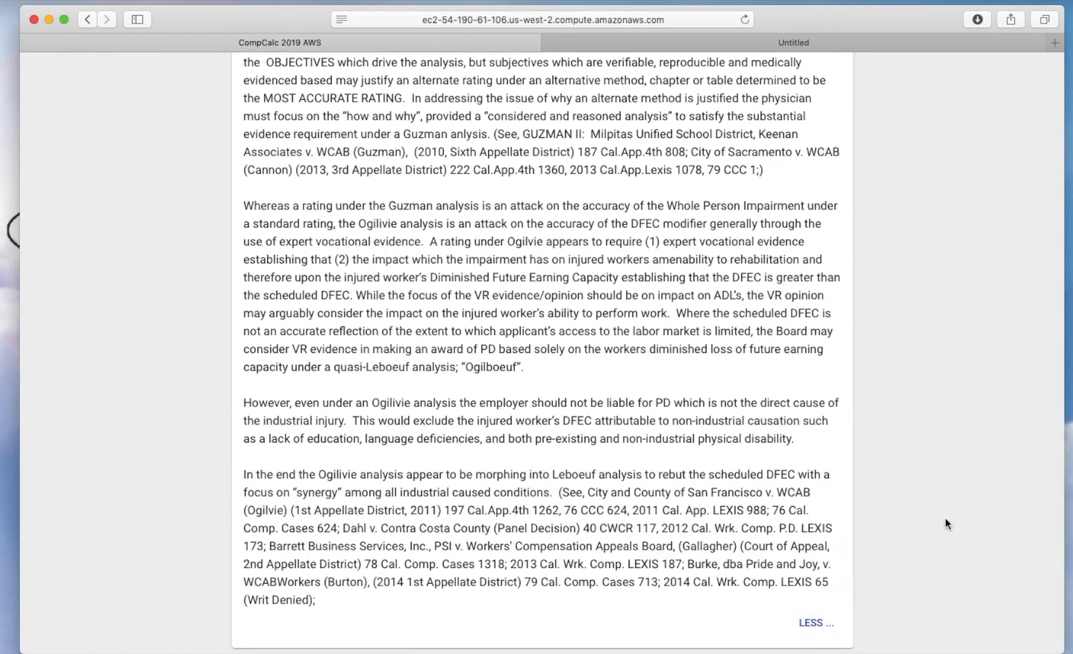
{"action": "scroll", "coordinate": [946, 519], "scroll_direction": "up", "scroll_amount": 3}
{"action": "scroll", "coordinate": [946, 519], "scroll_direction": "up", "scroll_amount": 5}
{"action": "scroll", "coordinate": [945, 523], "scroll_direction": "up", "scroll_amount": 1}
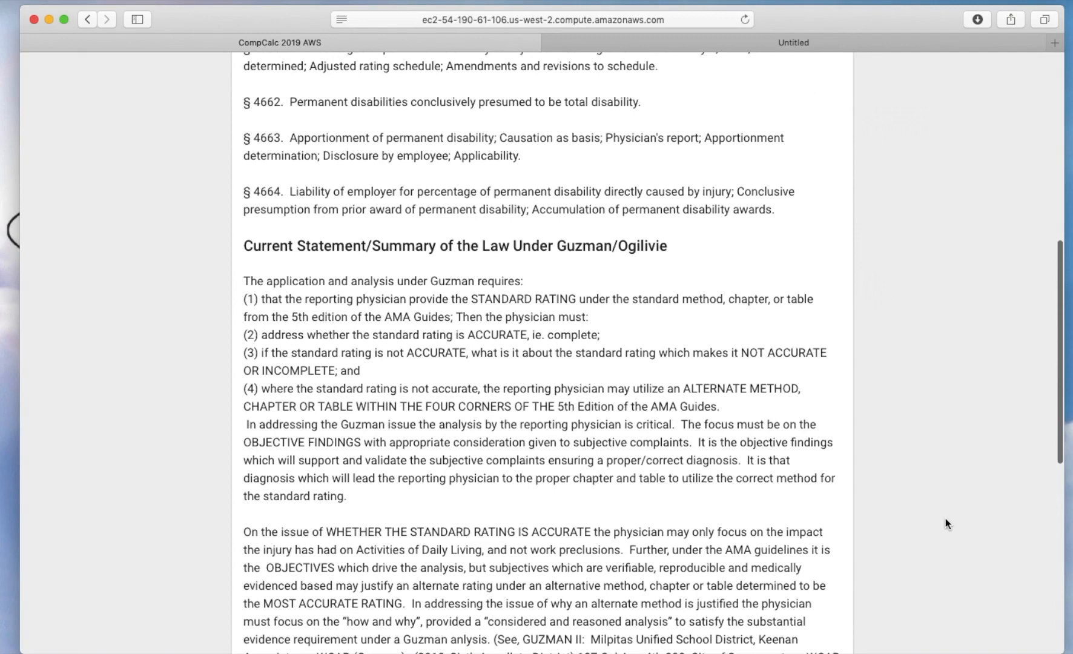
{"action": "scroll", "coordinate": [945, 523], "scroll_direction": "up", "scroll_amount": 5}
{"action": "scroll", "coordinate": [945, 523], "scroll_direction": "up", "scroll_amount": 3}
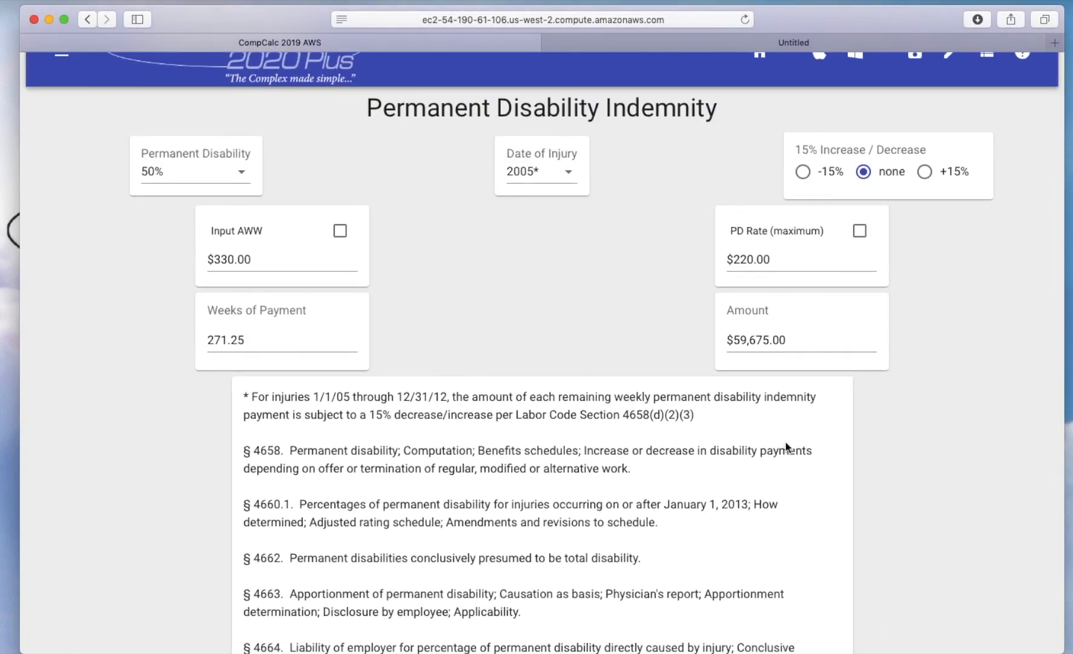
Step: Try 2013 as the indemnity Date of Injury, and settle on the 2006 - 2012* period
{"action": "left_click", "coordinate": [567, 172]}
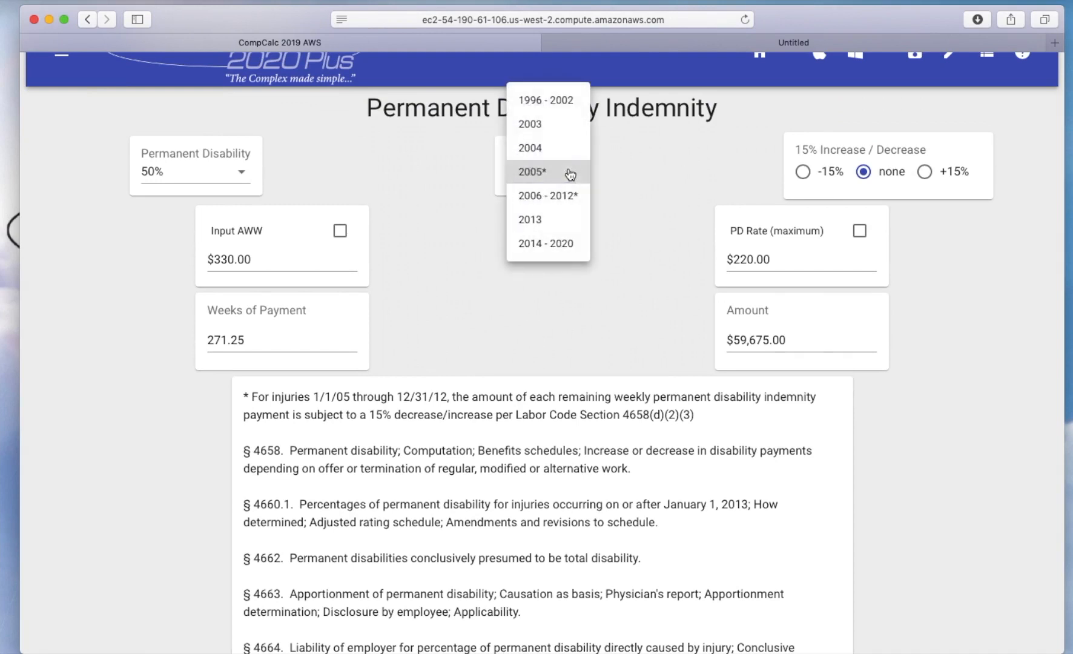
{"action": "left_click", "coordinate": [531, 219]}
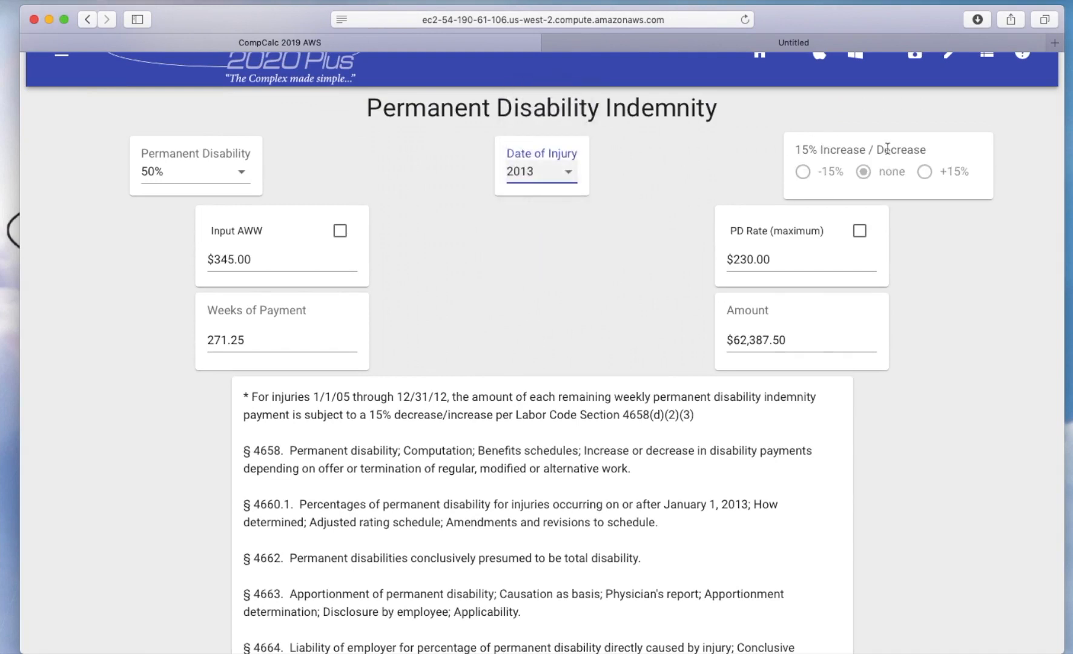
{"action": "left_click", "coordinate": [568, 172]}
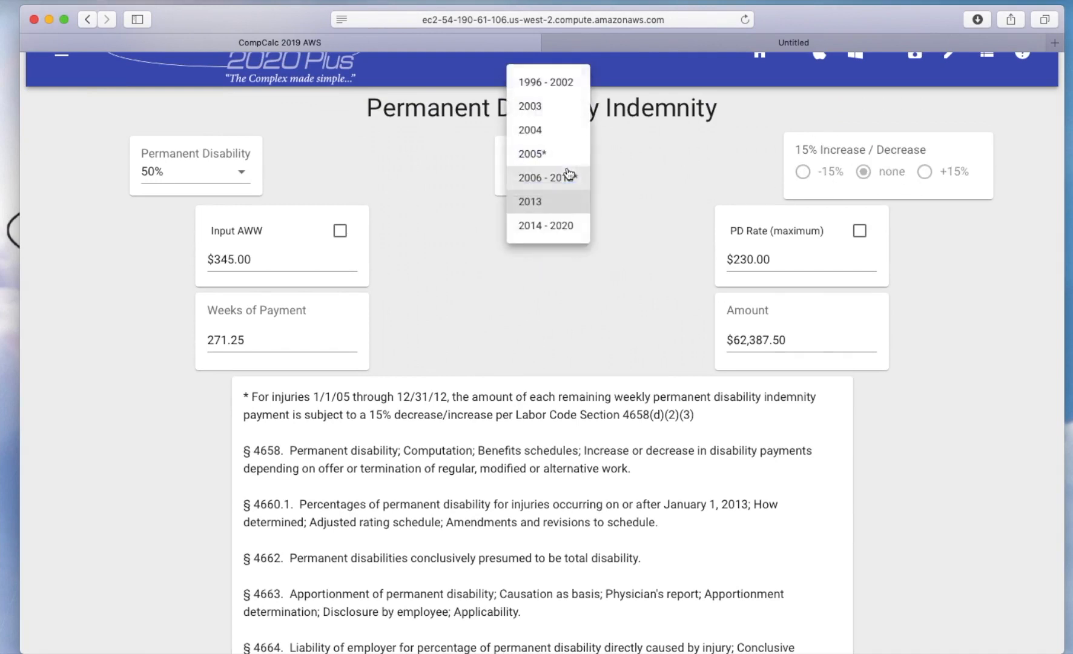
{"action": "left_click", "coordinate": [547, 179]}
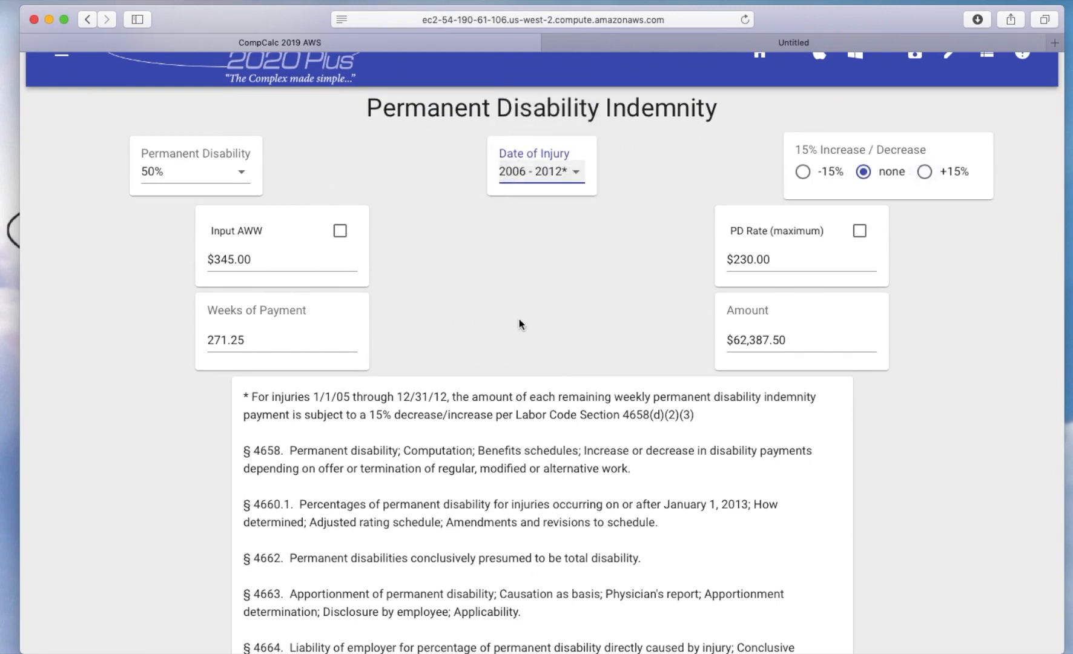
Step: Set Permanent Disability to 15% and apply the +15% and finally the -15% payment adjustment
{"action": "left_click", "coordinate": [241, 174]}
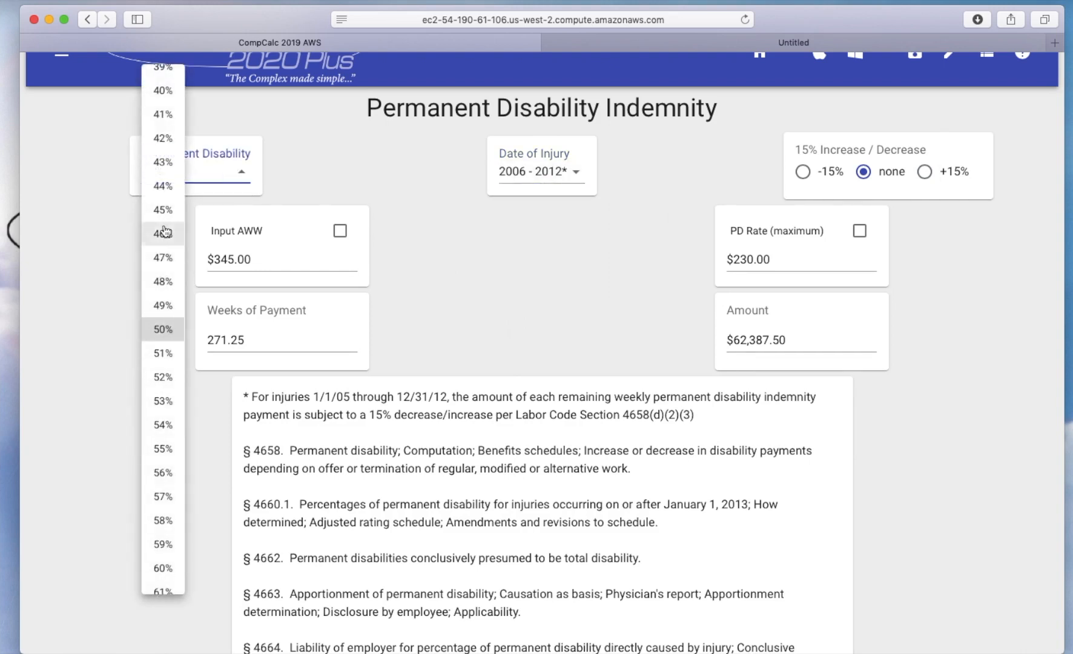
{"action": "scroll", "coordinate": [163, 233], "scroll_direction": "up", "scroll_amount": 10}
{"action": "scroll", "coordinate": [165, 230], "scroll_direction": "up", "scroll_amount": 3}
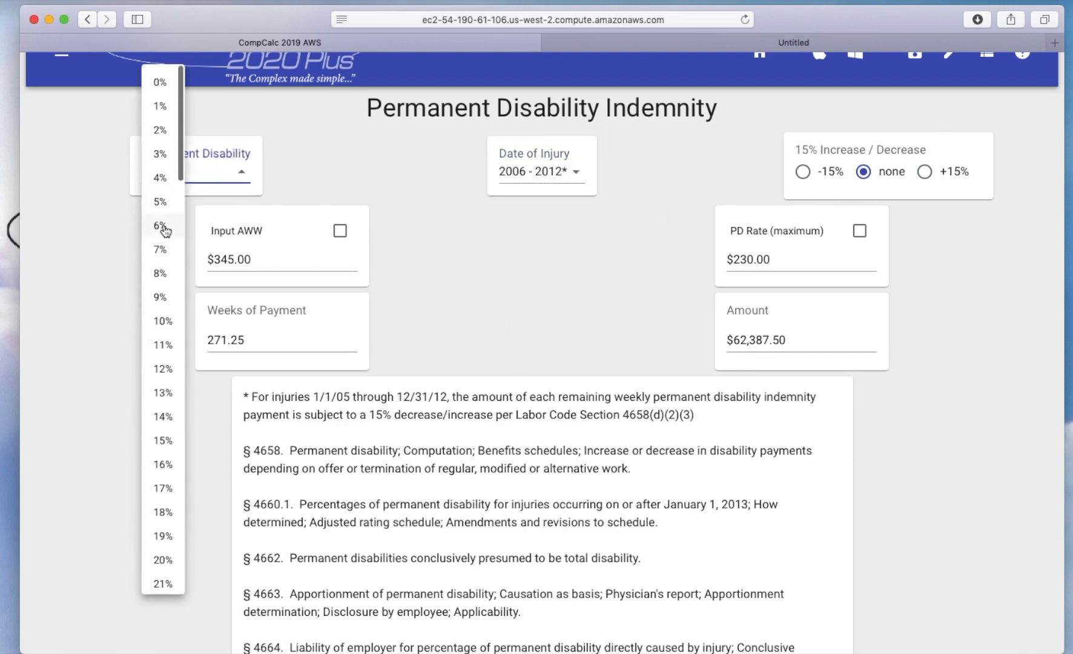
{"action": "left_click", "coordinate": [160, 448]}
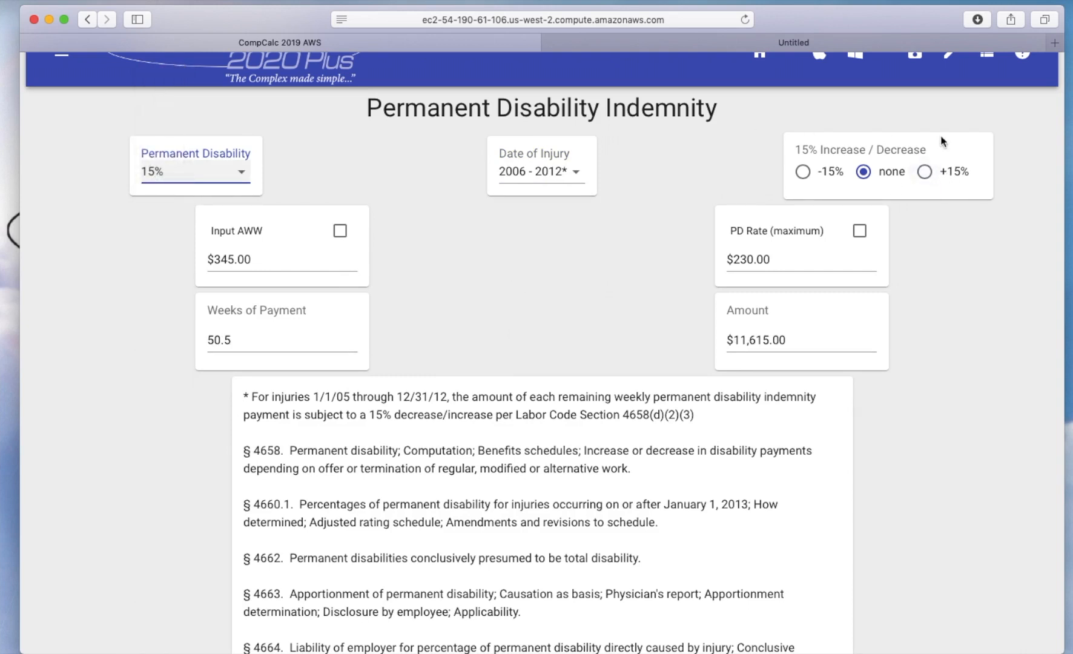
{"action": "left_click", "coordinate": [924, 171]}
{"action": "left_click", "coordinate": [803, 171]}
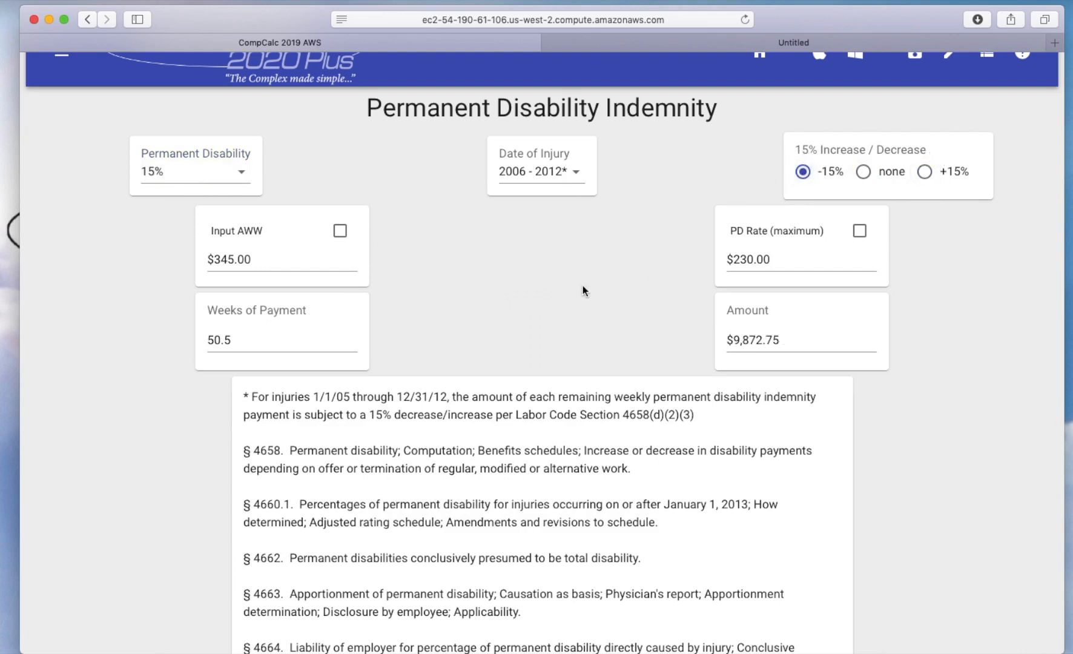
Step: Set the Permanent Disability percentage to 99%
{"action": "left_click", "coordinate": [243, 174]}
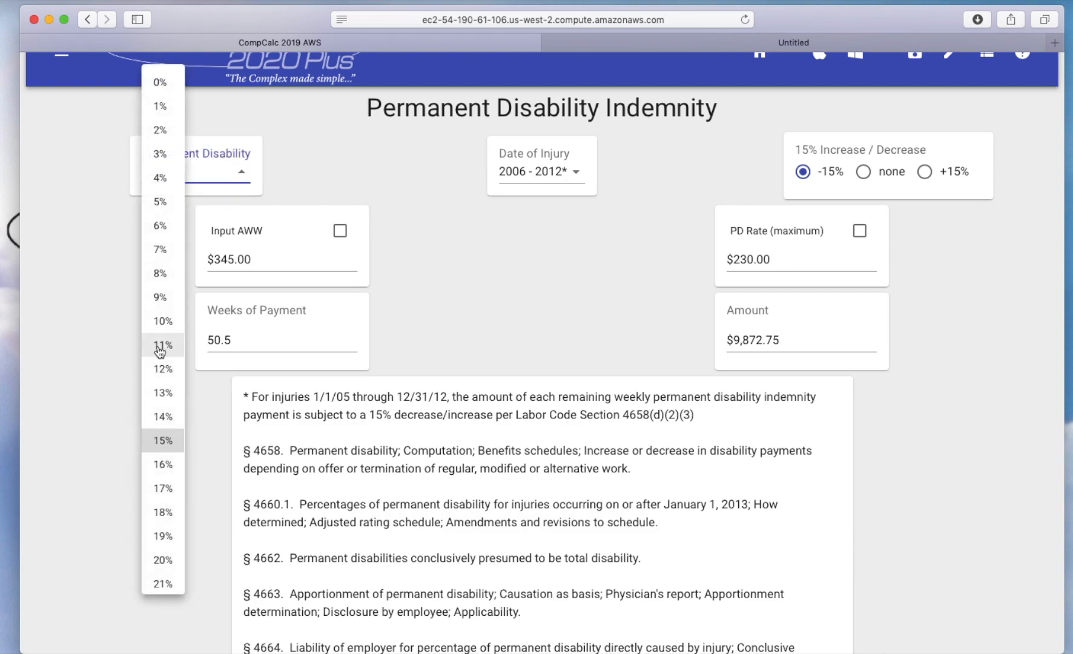
{"action": "scroll", "coordinate": [158, 350], "scroll_direction": "down", "scroll_amount": 20}
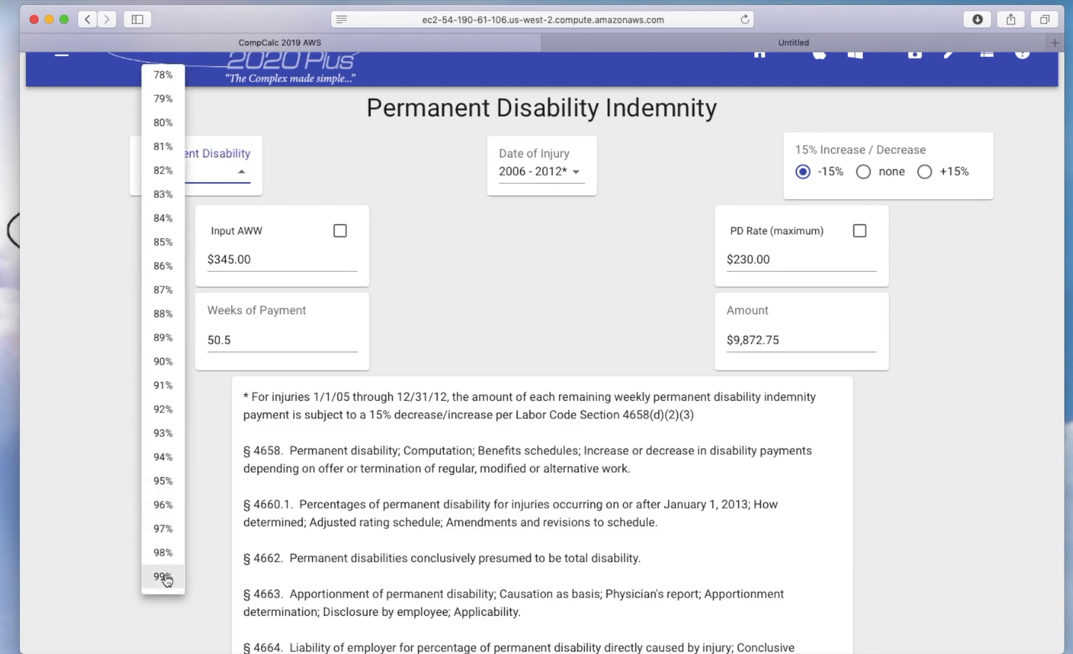
{"action": "left_click", "coordinate": [166, 578]}
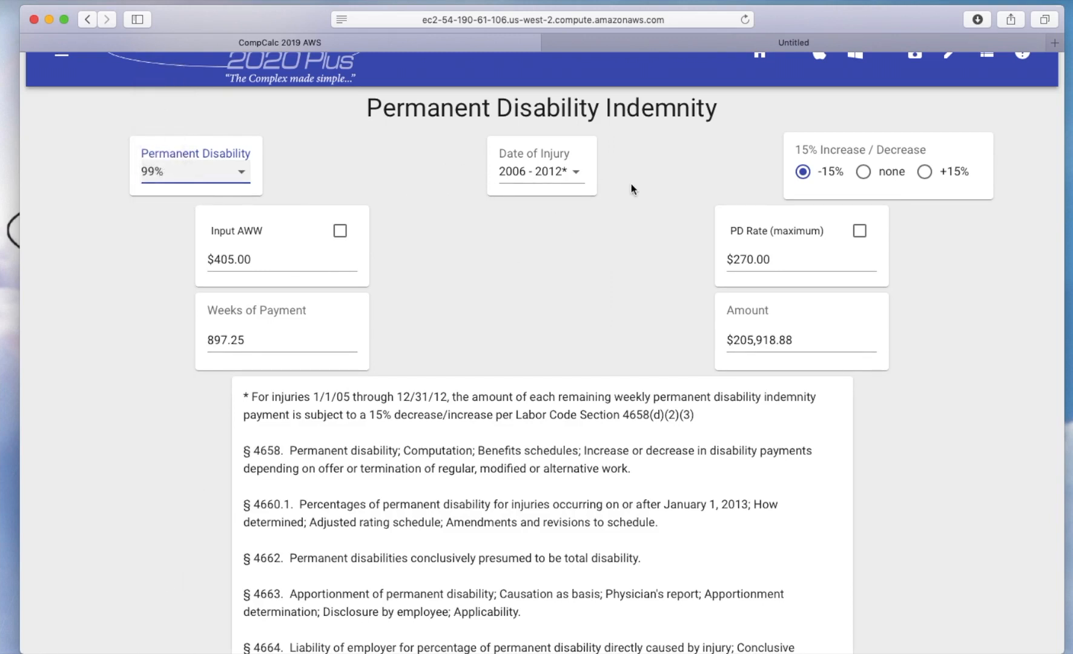
Step: Open the Future Value / Present Value / COLA Calculator
{"action": "left_click", "coordinate": [122, 67]}
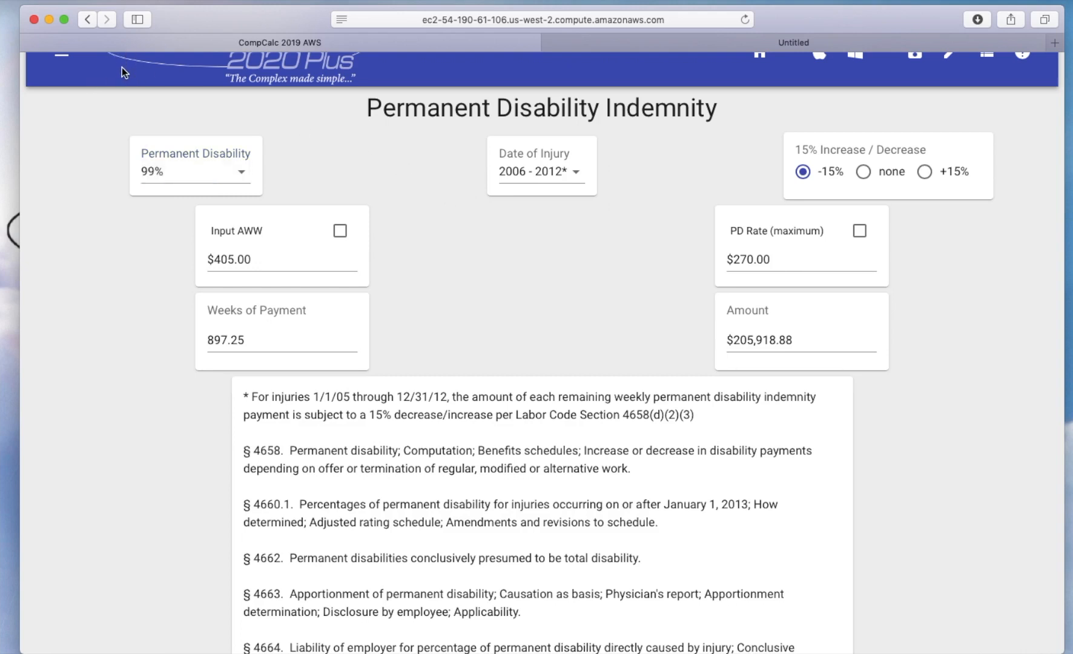
{"action": "scroll", "coordinate": [121, 67], "scroll_direction": "up", "scroll_amount": 1}
{"action": "left_click", "coordinate": [122, 68]}
{"action": "scroll", "coordinate": [122, 67], "scroll_direction": "up", "scroll_amount": 1}
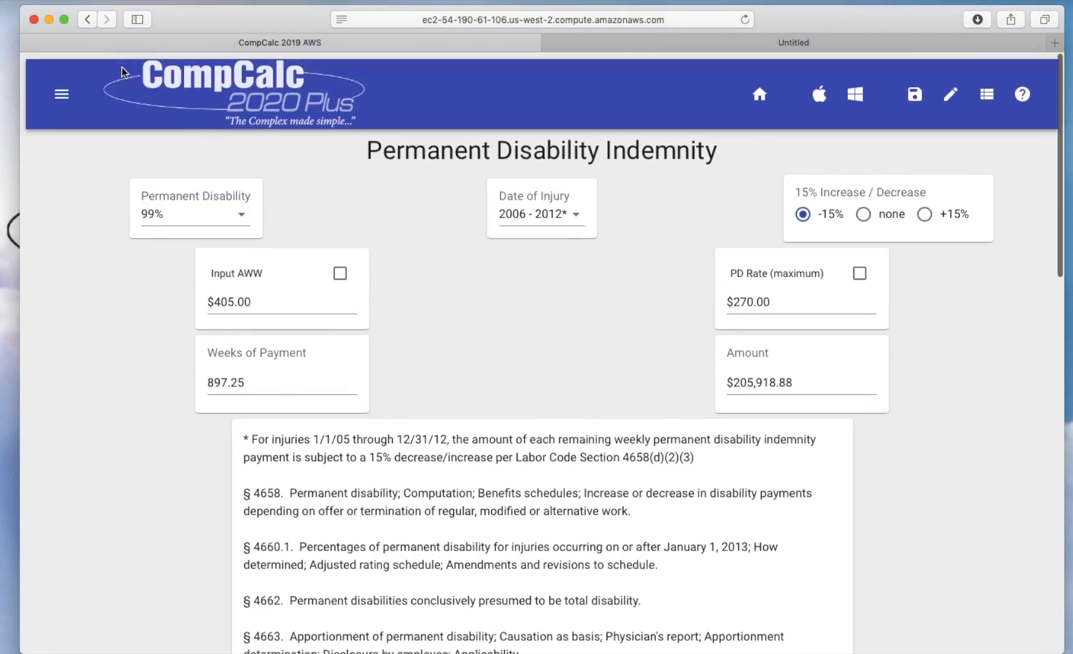
{"action": "left_click", "coordinate": [62, 93]}
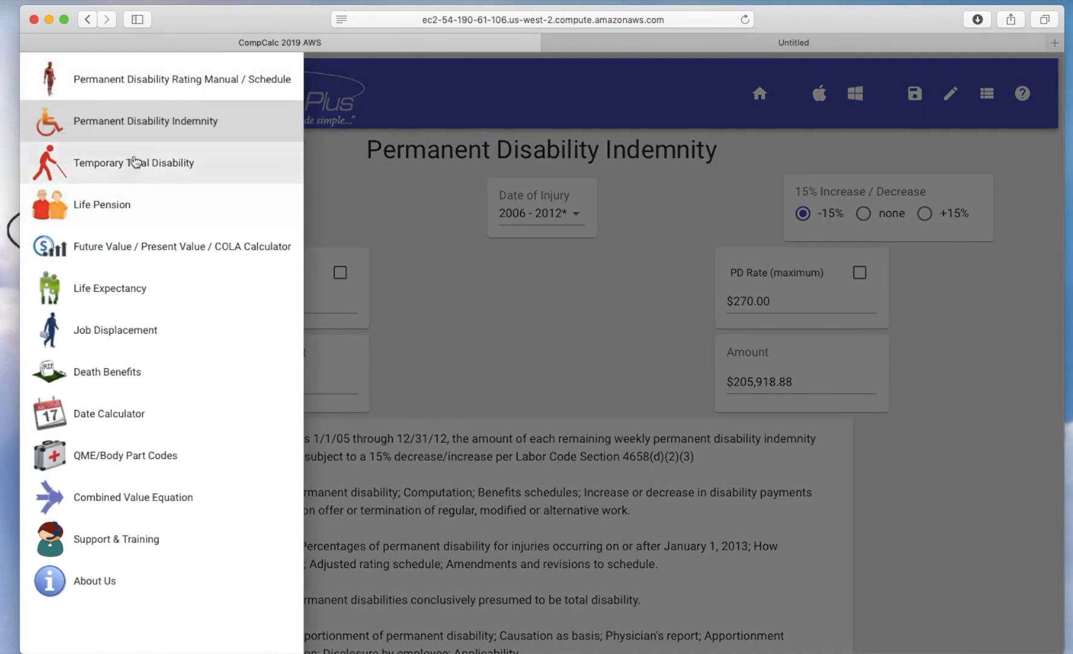
{"action": "left_click", "coordinate": [133, 261]}
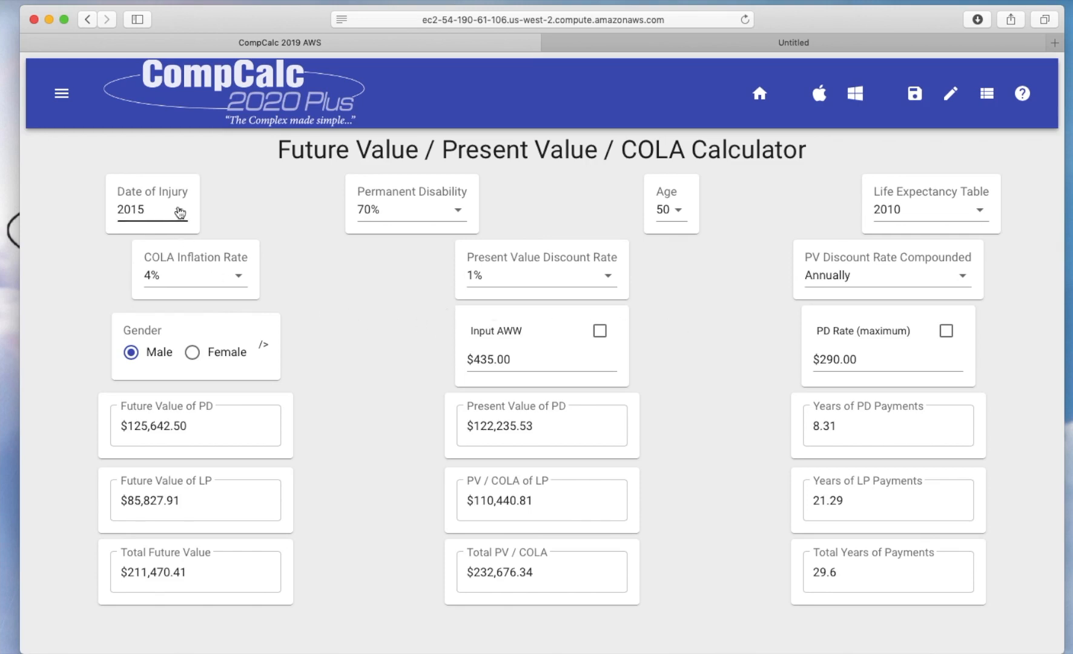
Step: Set Permanent Disability to 85% and Age to 60 in the future value calculation
{"action": "left_click", "coordinate": [458, 213]}
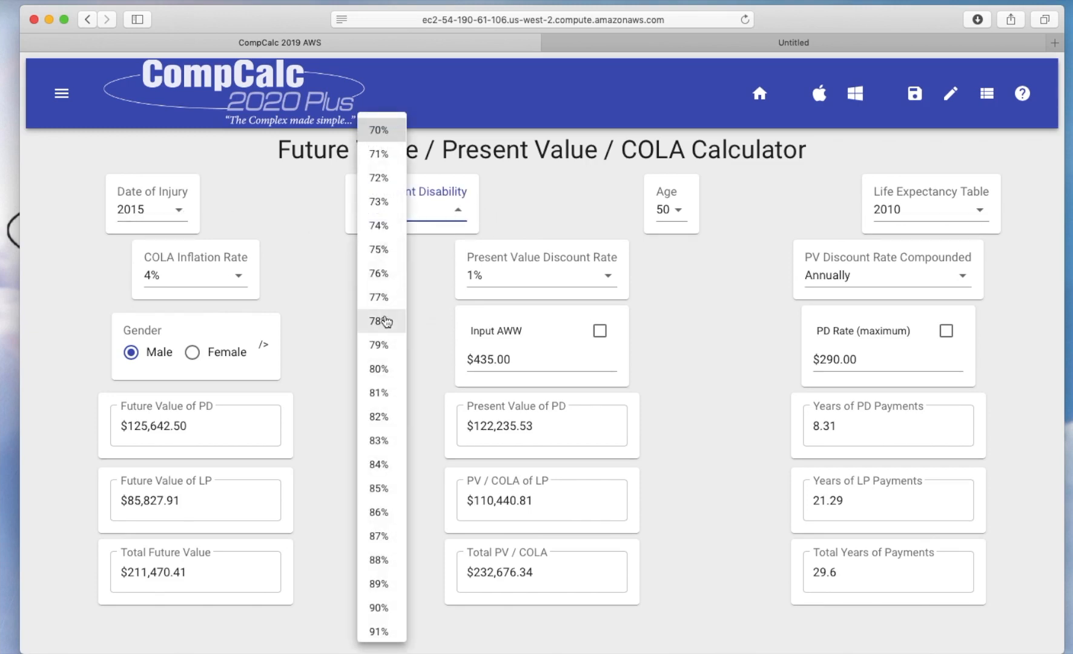
{"action": "left_click", "coordinate": [381, 487]}
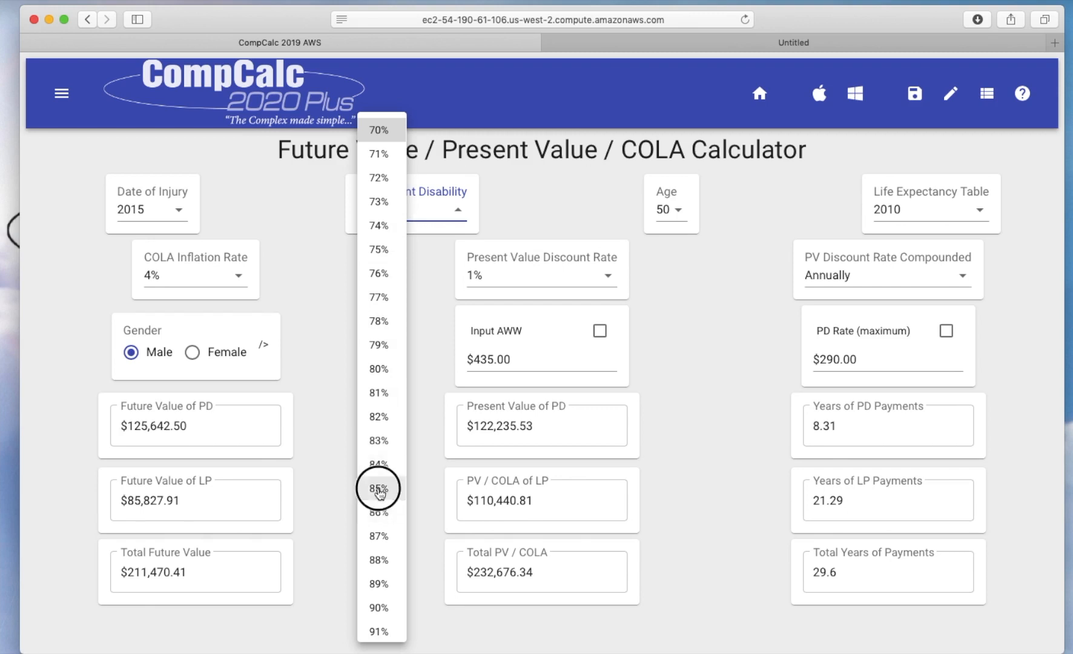
{"action": "left_click", "coordinate": [678, 212]}
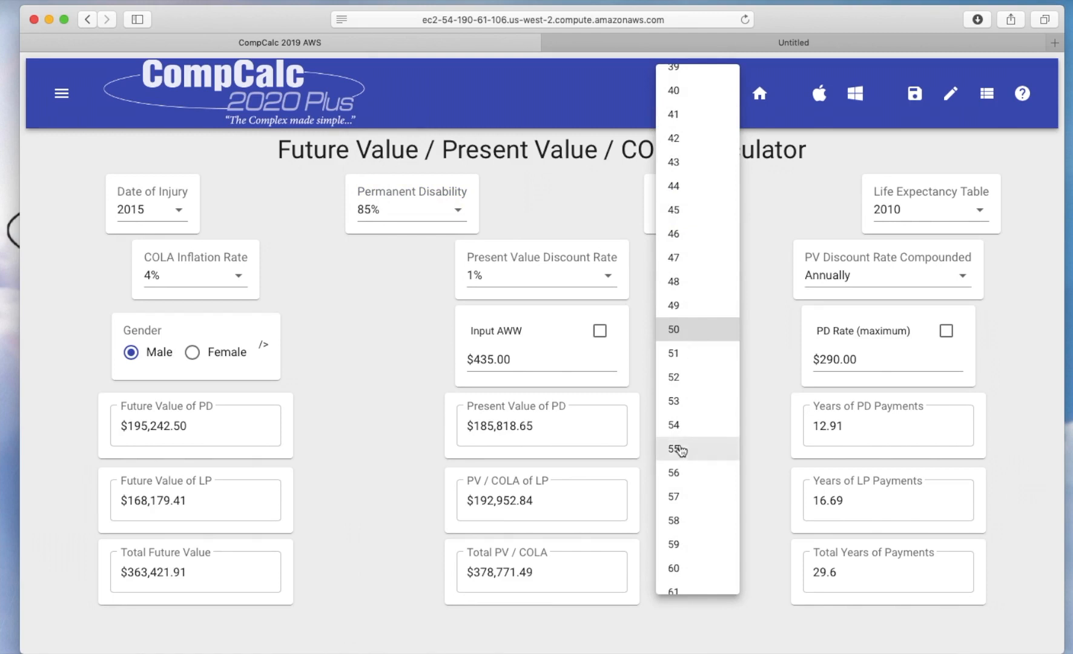
{"action": "left_click", "coordinate": [675, 569]}
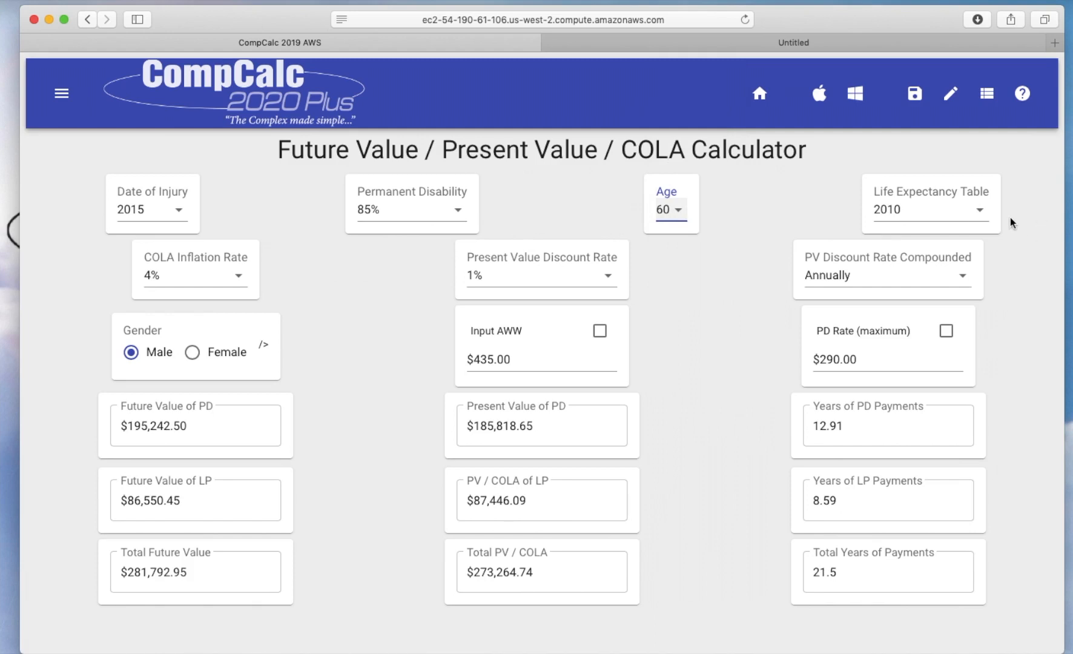
Step: Choose the 2010 Life Expectancy Table and set the COLA Inflation Rate to 3.5%
{"action": "left_click", "coordinate": [980, 212]}
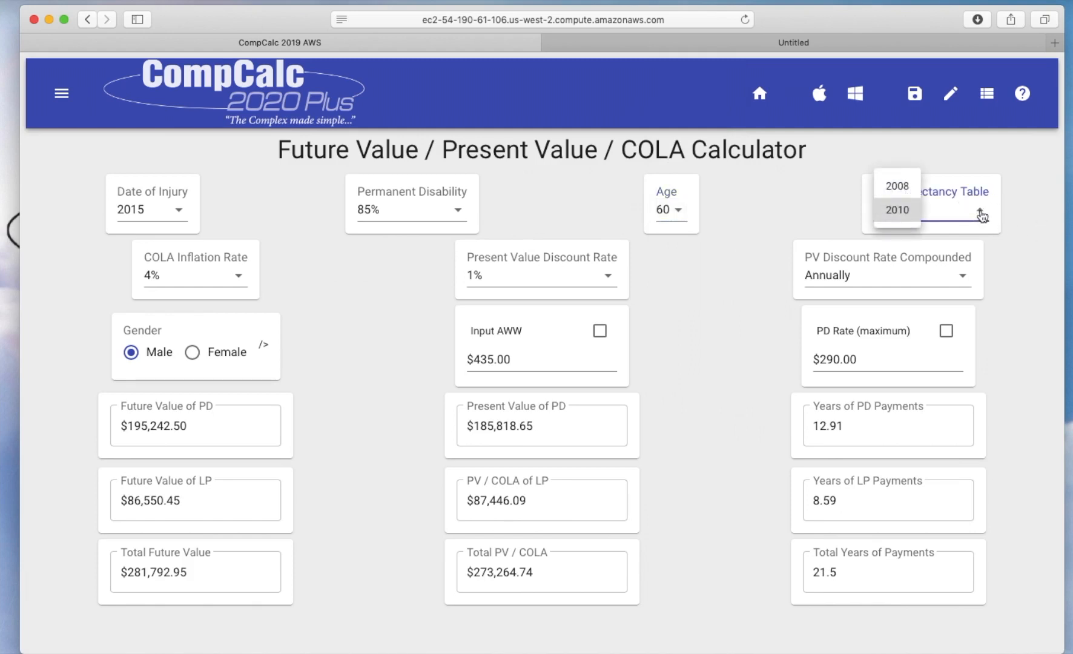
{"action": "left_click", "coordinate": [897, 210]}
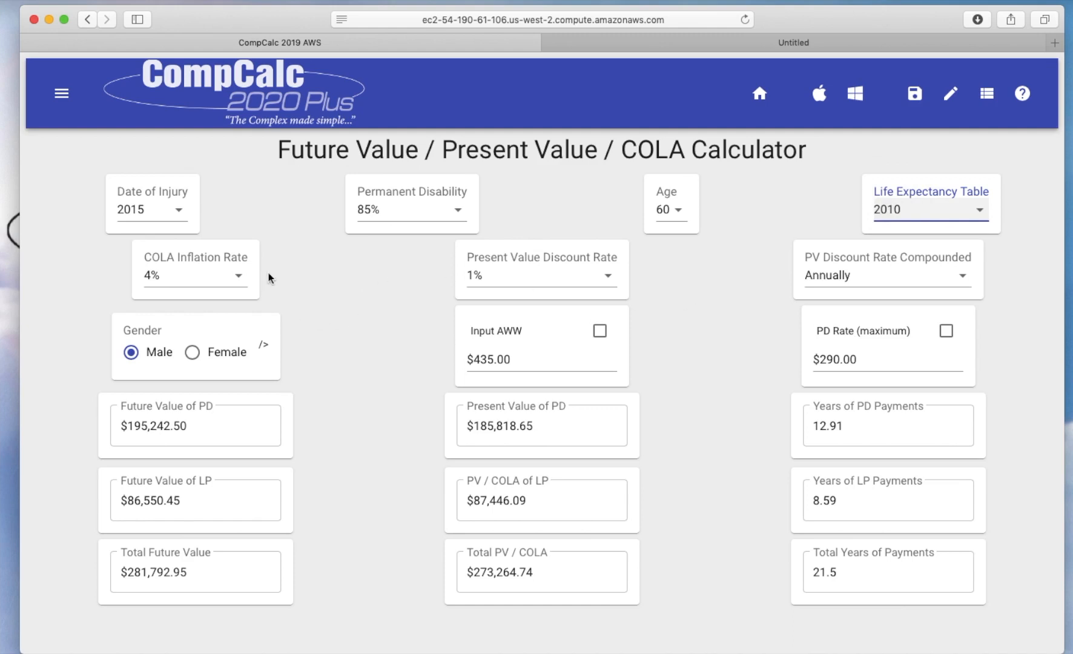
{"action": "left_click", "coordinate": [240, 277]}
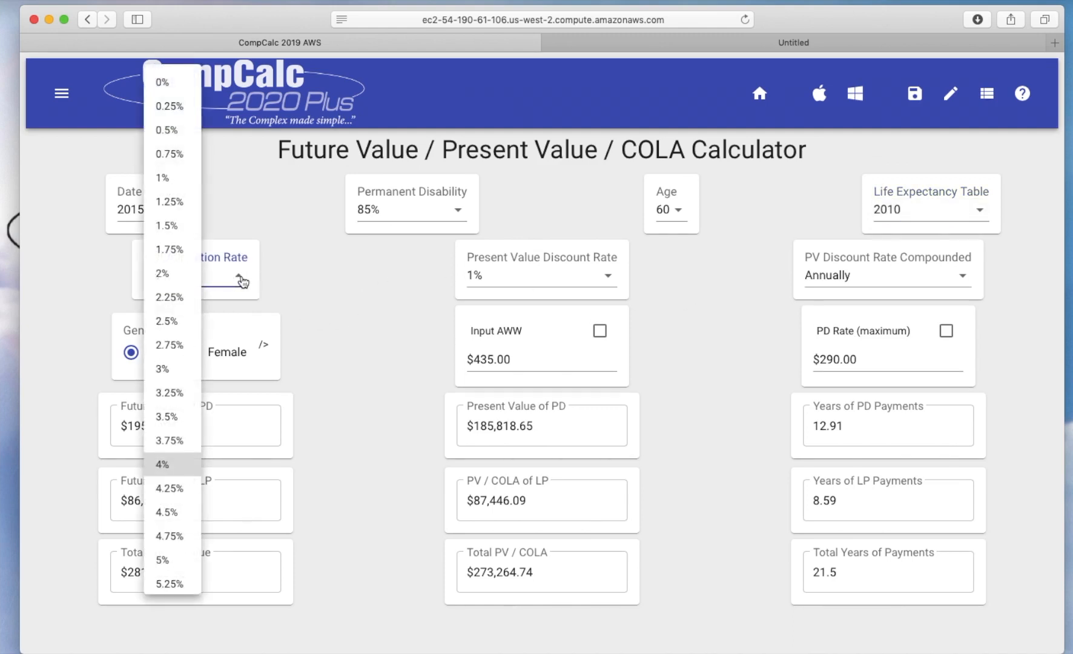
{"action": "left_click", "coordinate": [169, 417]}
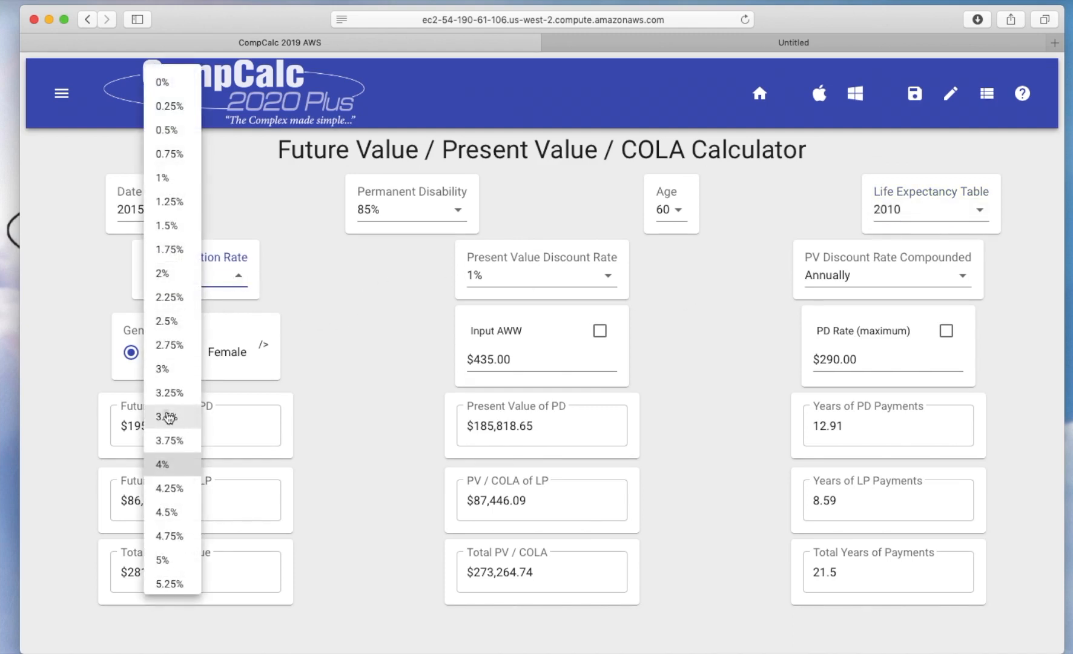
Step: Set the Present Value Discount Rate to 1.25%, compounded annually
{"action": "left_click", "coordinate": [607, 276]}
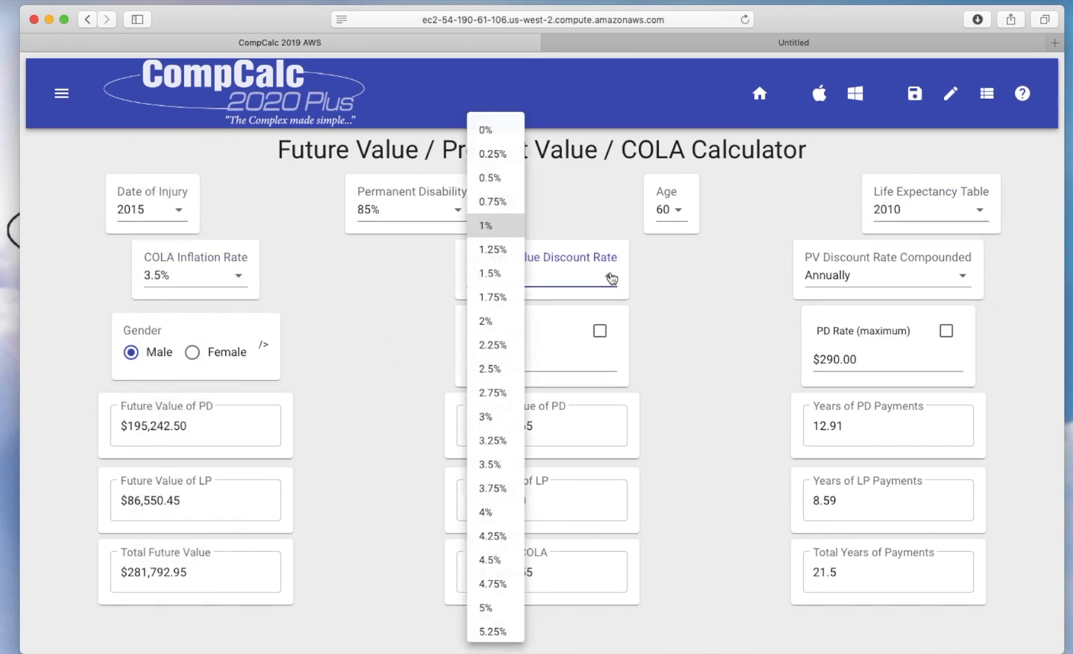
{"action": "left_click", "coordinate": [487, 249]}
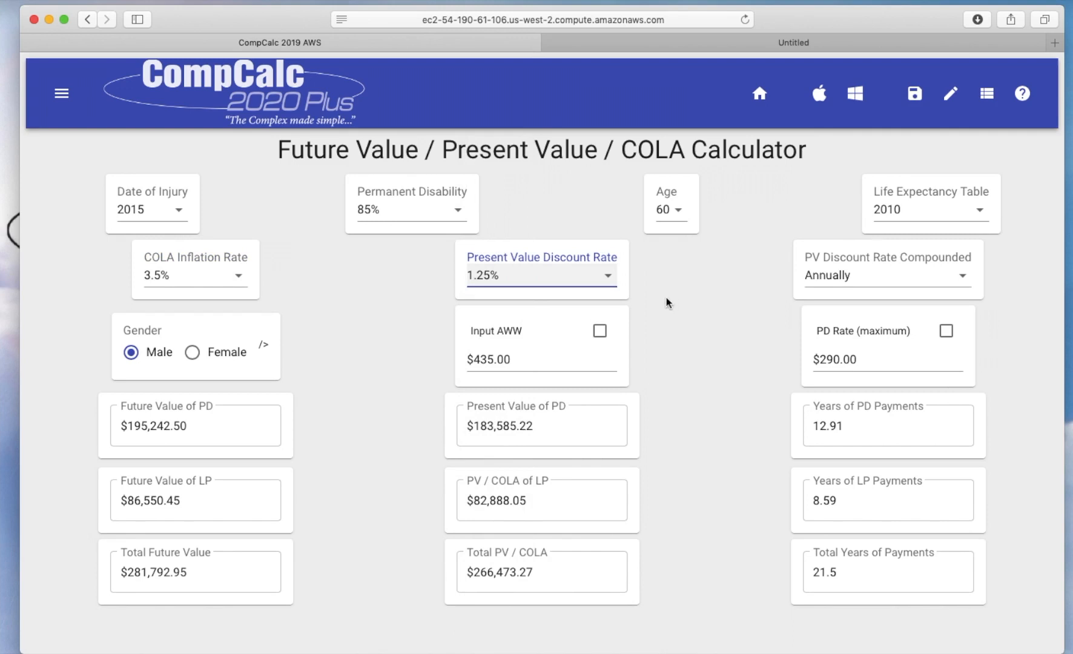
{"action": "left_click", "coordinate": [962, 274]}
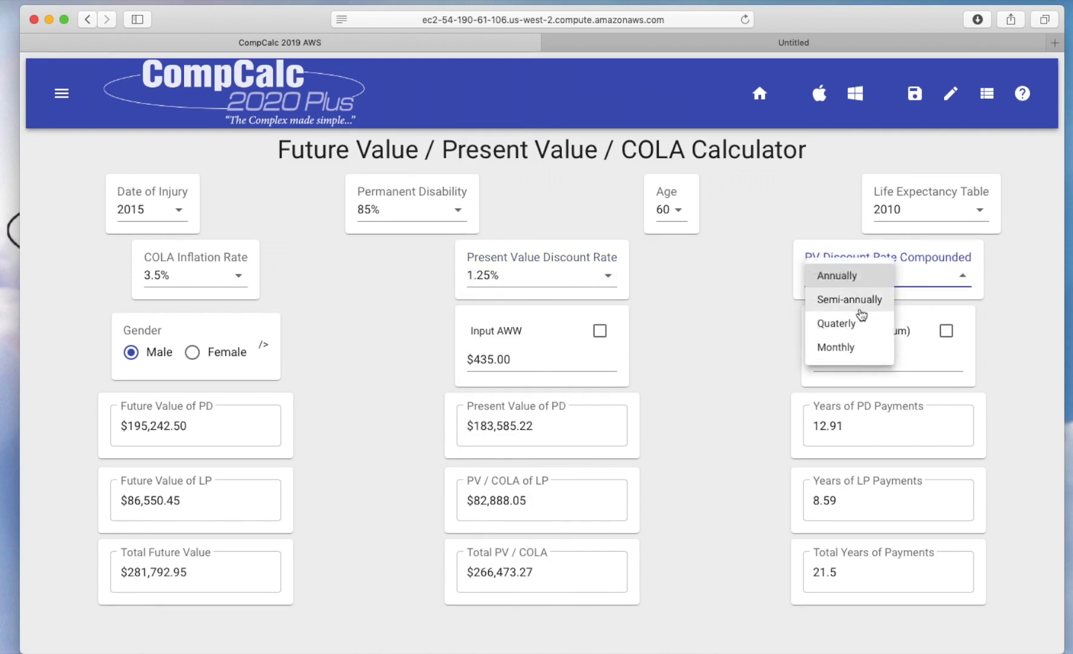
{"action": "left_click", "coordinate": [840, 279]}
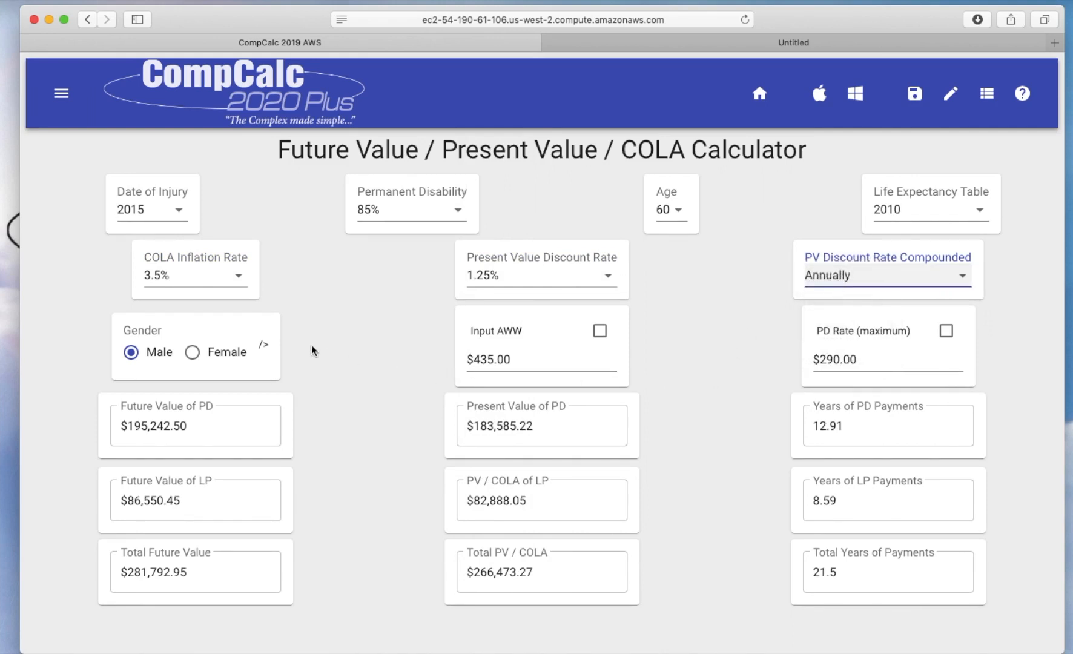
Step: Set Gender to Female and enable the Input AWW option in the future value calculation
{"action": "left_click", "coordinate": [192, 353]}
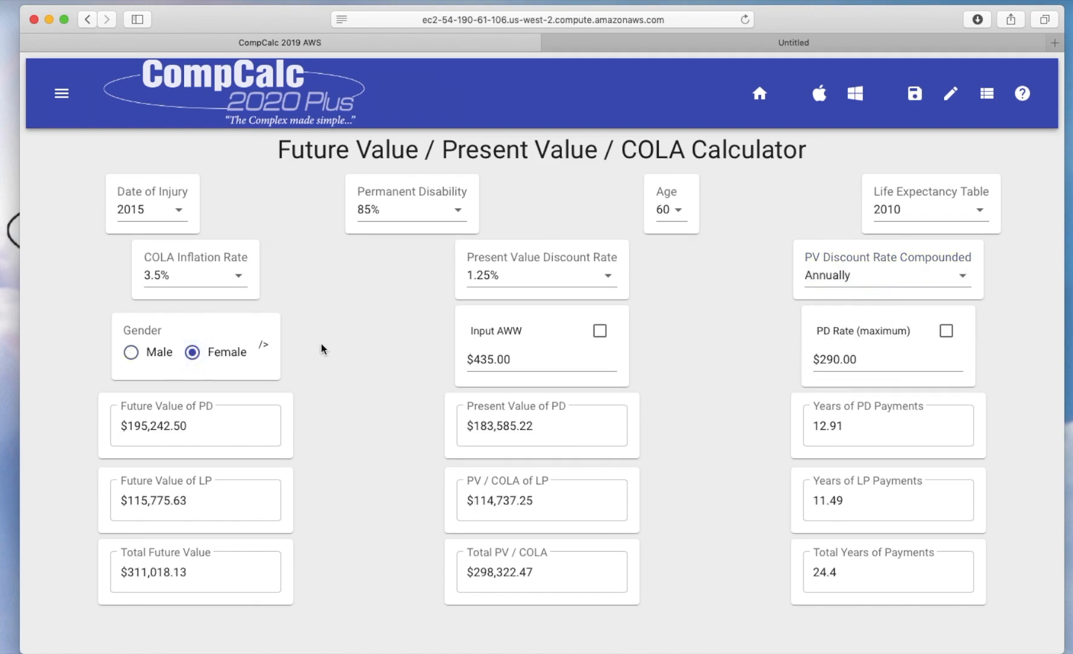
{"action": "left_click", "coordinate": [600, 332]}
Step: Generate an e-mail draft of the future and present value results, discard it and return to the calculator
{"action": "left_click", "coordinate": [914, 94]}
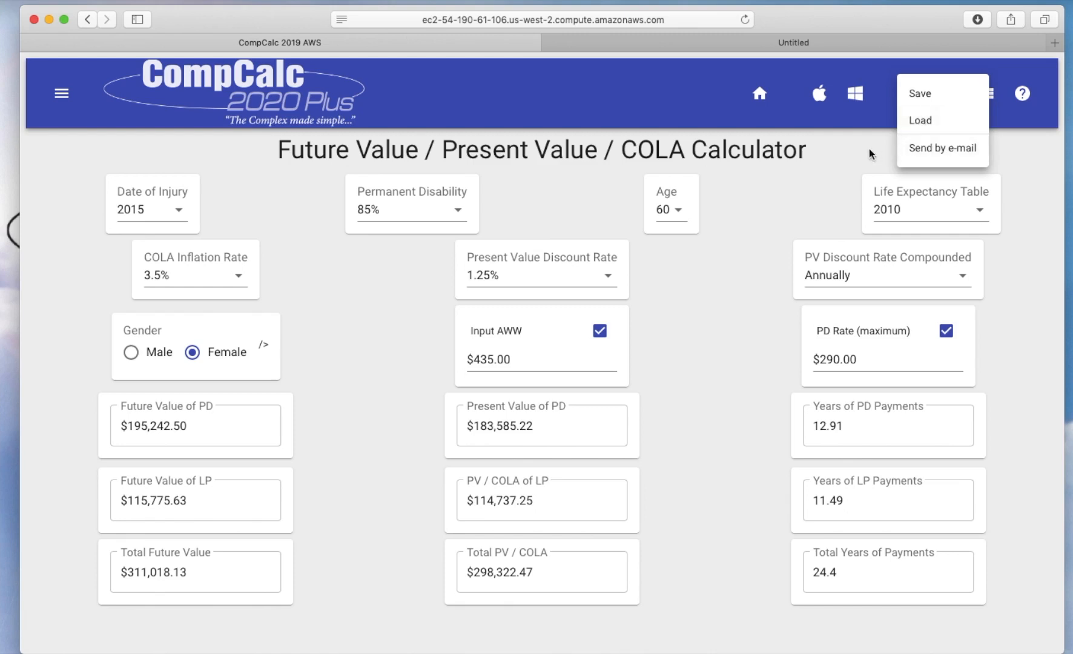
{"action": "left_click", "coordinate": [918, 149]}
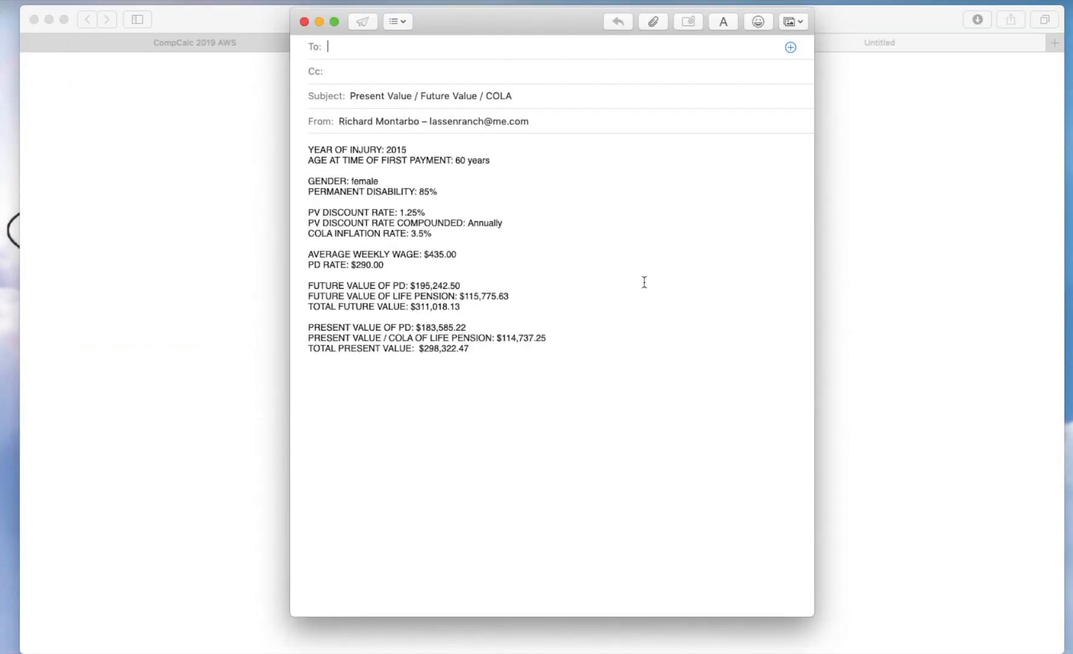
{"action": "left_click", "coordinate": [304, 22]}
{"action": "left_click", "coordinate": [490, 109]}
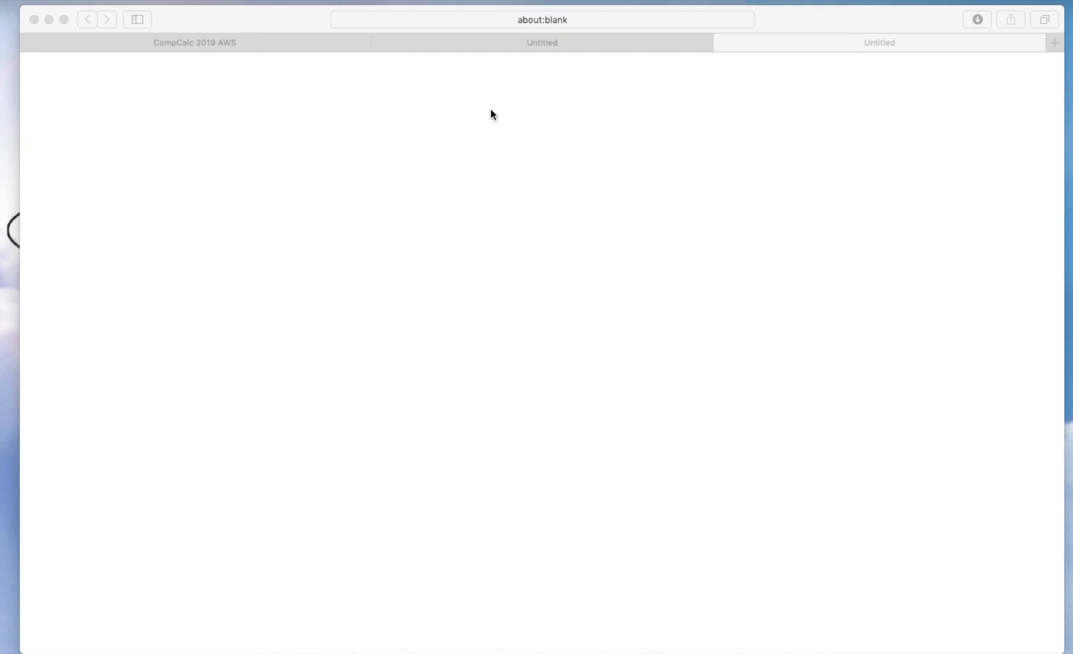
{"action": "left_click", "coordinate": [177, 44]}
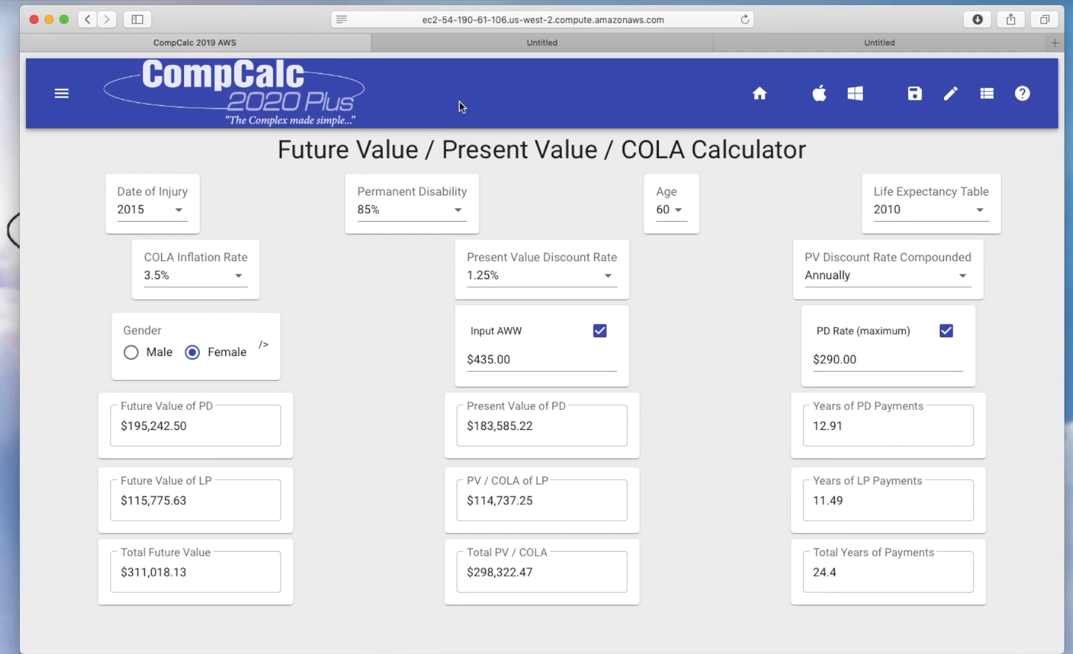
Step: Open the Temporary Total Disability calculator and set the Date of Injury to 03/18/2015
{"action": "left_click", "coordinate": [62, 93]}
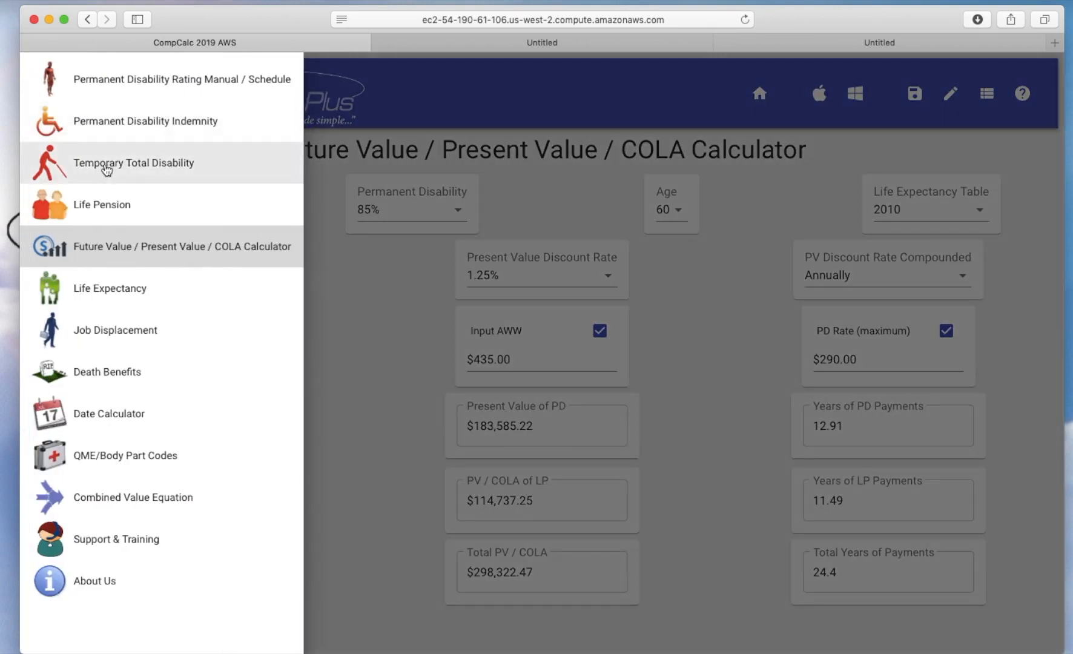
{"action": "left_click", "coordinate": [107, 167]}
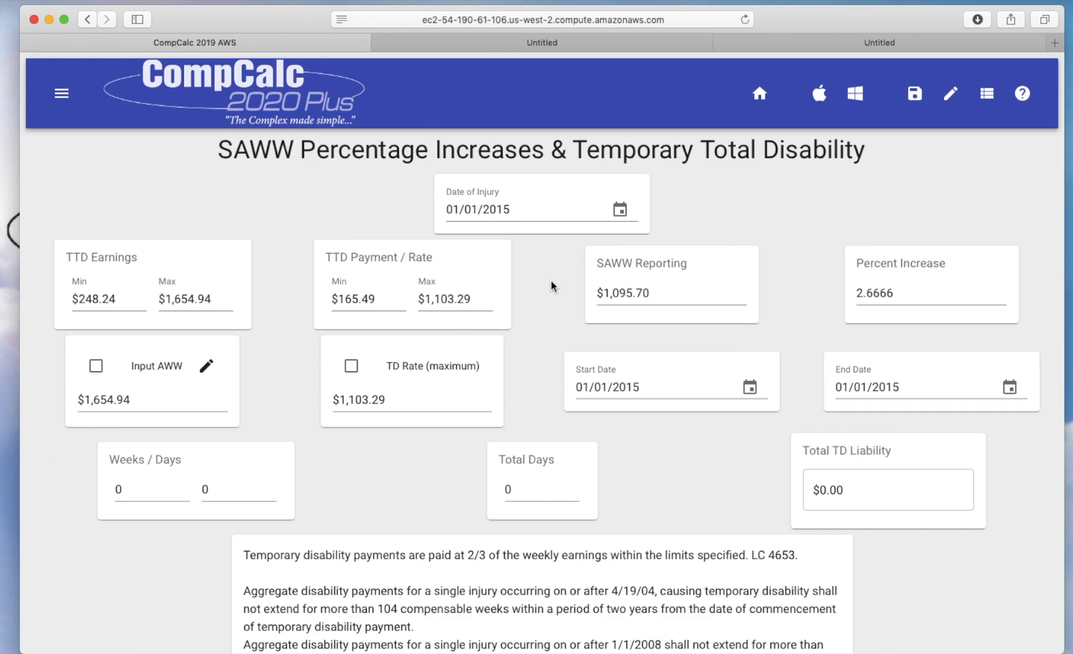
{"action": "left_click", "coordinate": [620, 209]}
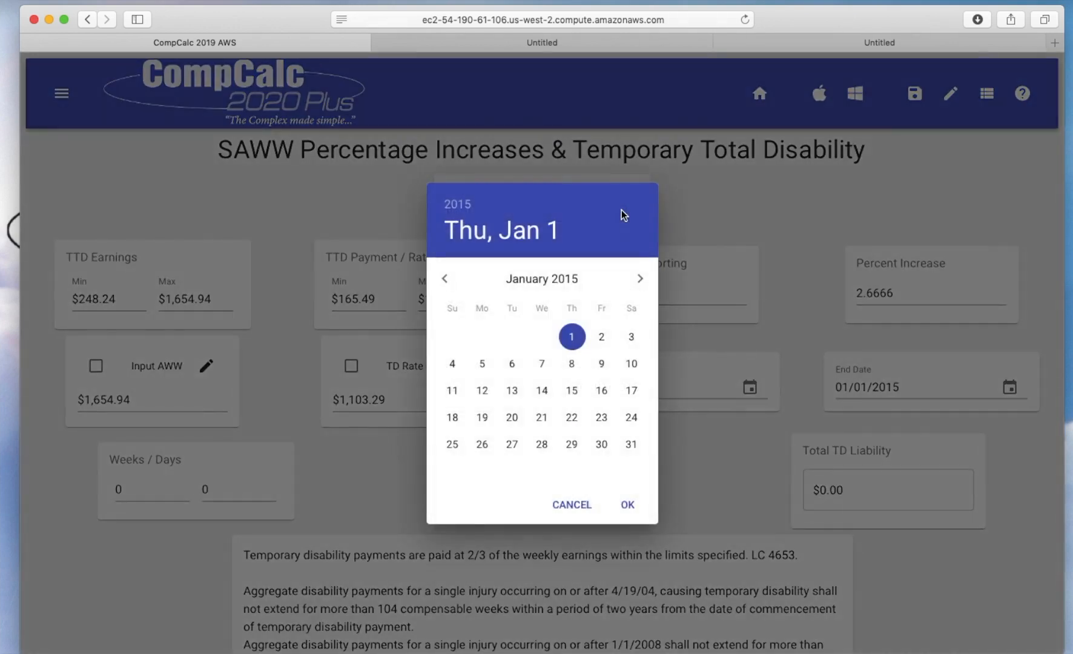
{"action": "left_click", "coordinate": [512, 417]}
{"action": "left_click", "coordinate": [640, 280]}
{"action": "left_click", "coordinate": [641, 280]}
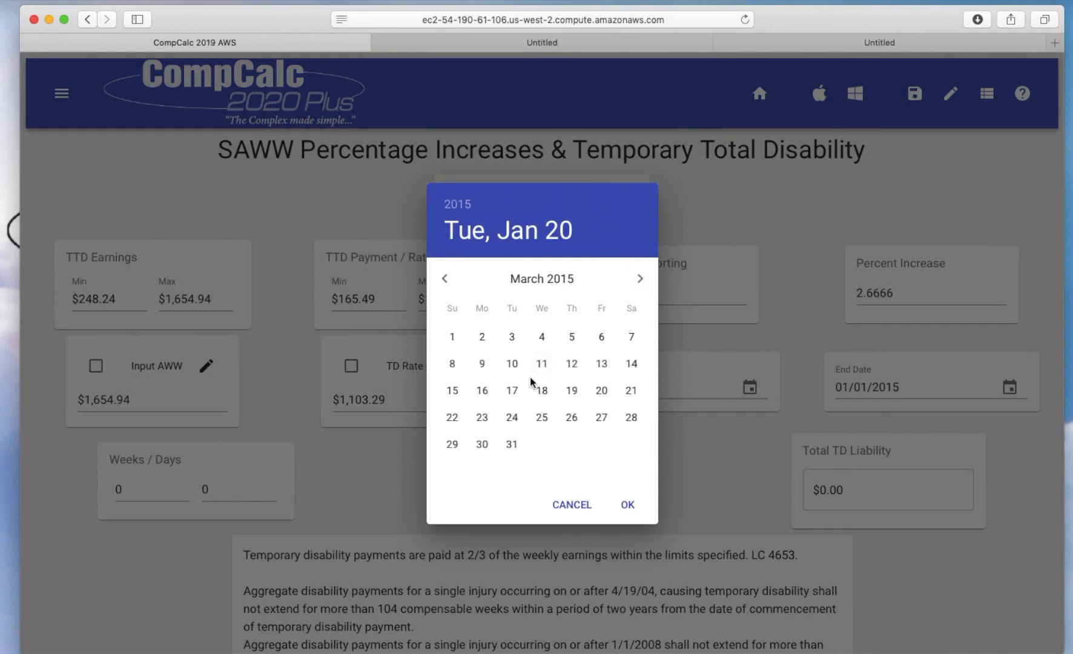
{"action": "left_click", "coordinate": [545, 391]}
{"action": "left_click", "coordinate": [627, 504]}
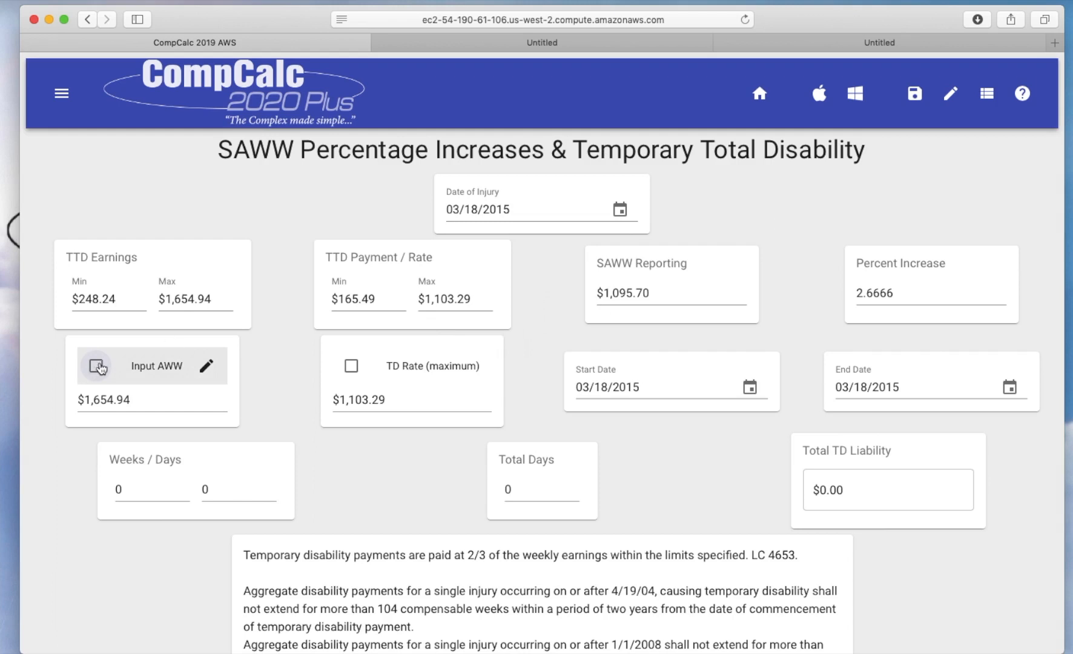
Step: Enable the Input AWW option for the temporary disability calculation
{"action": "left_click", "coordinate": [522, 212]}
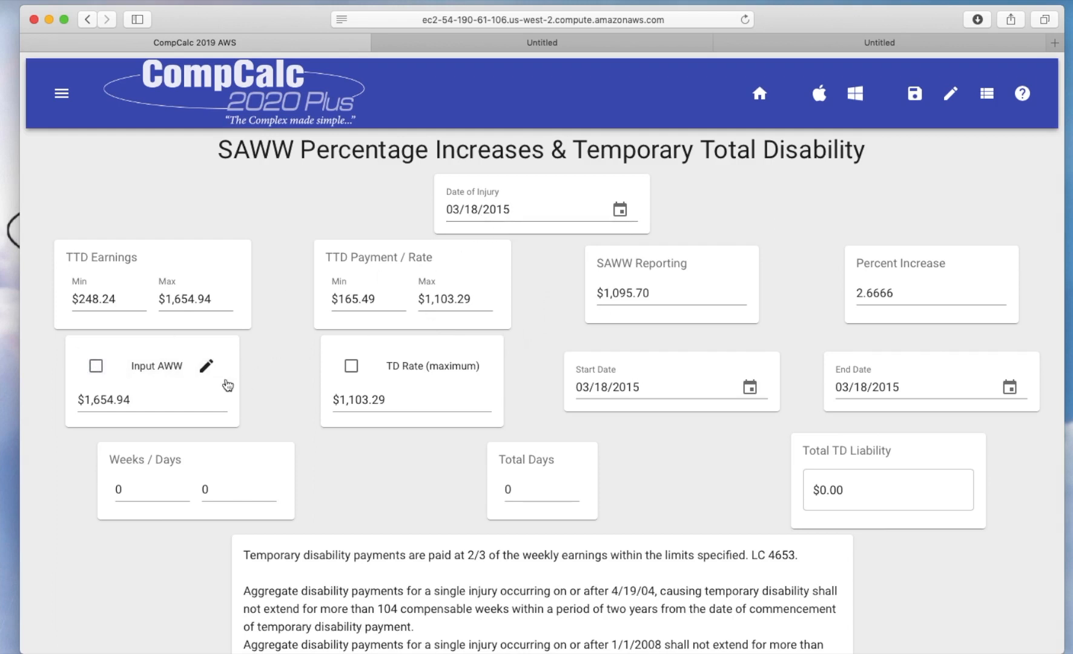
{"action": "left_click", "coordinate": [151, 394]}
{"action": "left_click", "coordinate": [418, 398]}
{"action": "left_click", "coordinate": [96, 366]}
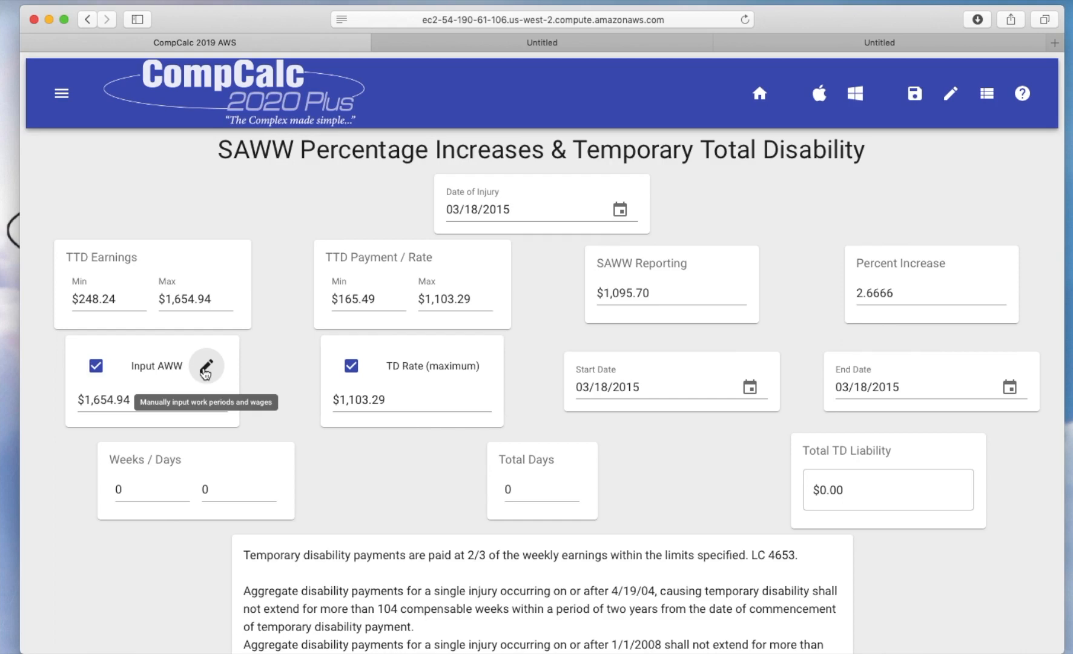
Step: Open the manual work periods and wages entry and add a first period with a wage of $450
{"action": "left_click", "coordinate": [206, 369]}
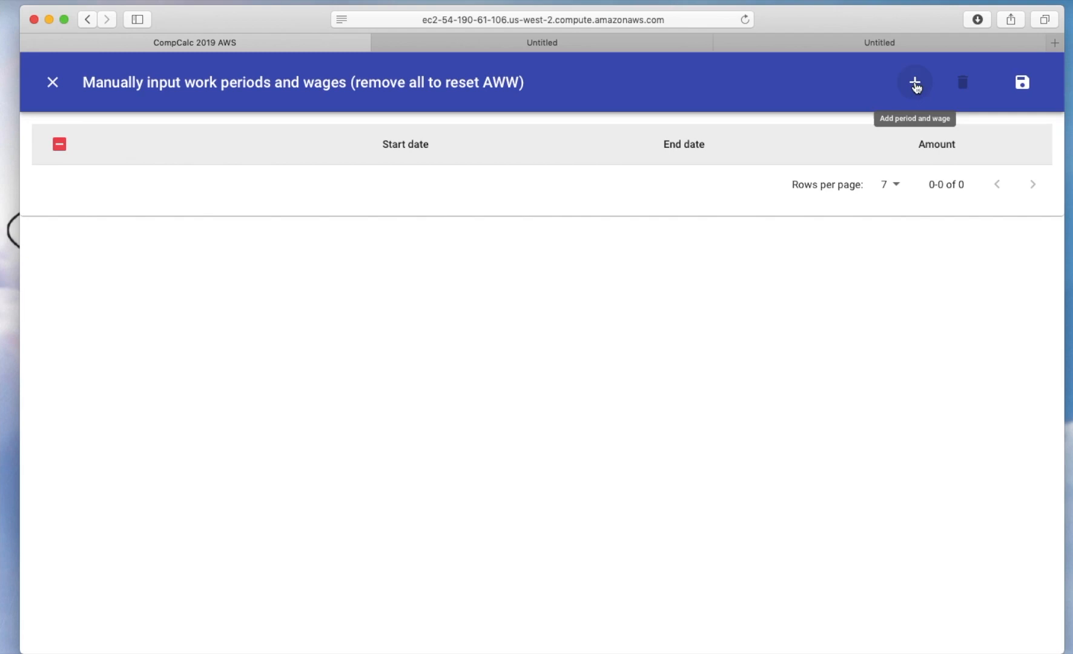
{"action": "left_click", "coordinate": [915, 84]}
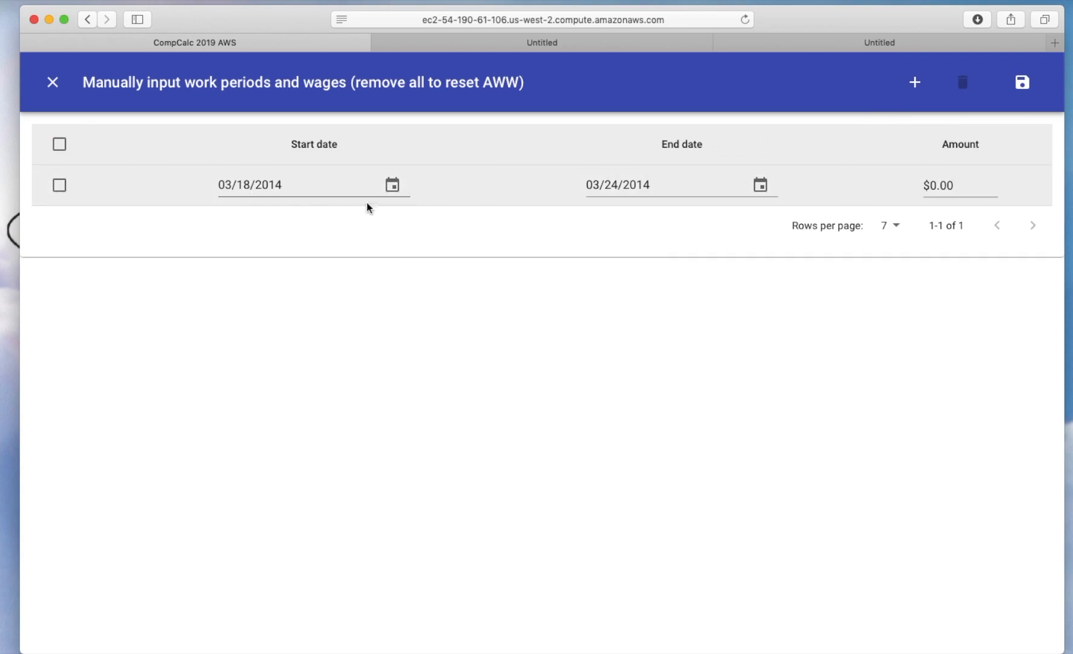
{"action": "left_click", "coordinate": [955, 185]}
{"action": "key", "text": "BackSpace"}
{"action": "key", "text": "BackSpace"}
{"action": "key", "text": "BackSpace"}
{"action": "key", "text": "BackSpace"}
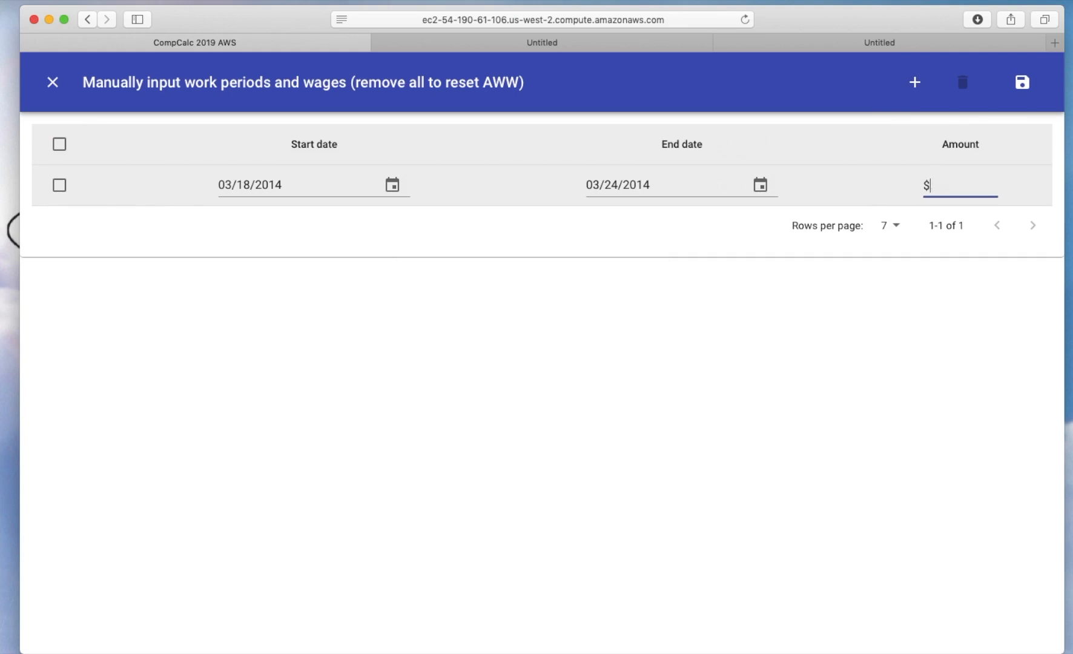
{"action": "type", "text": "3"}
{"action": "key", "text": "BackSpace"}
{"action": "type", "text": "450"}
{"action": "key", "text": "Tab"}
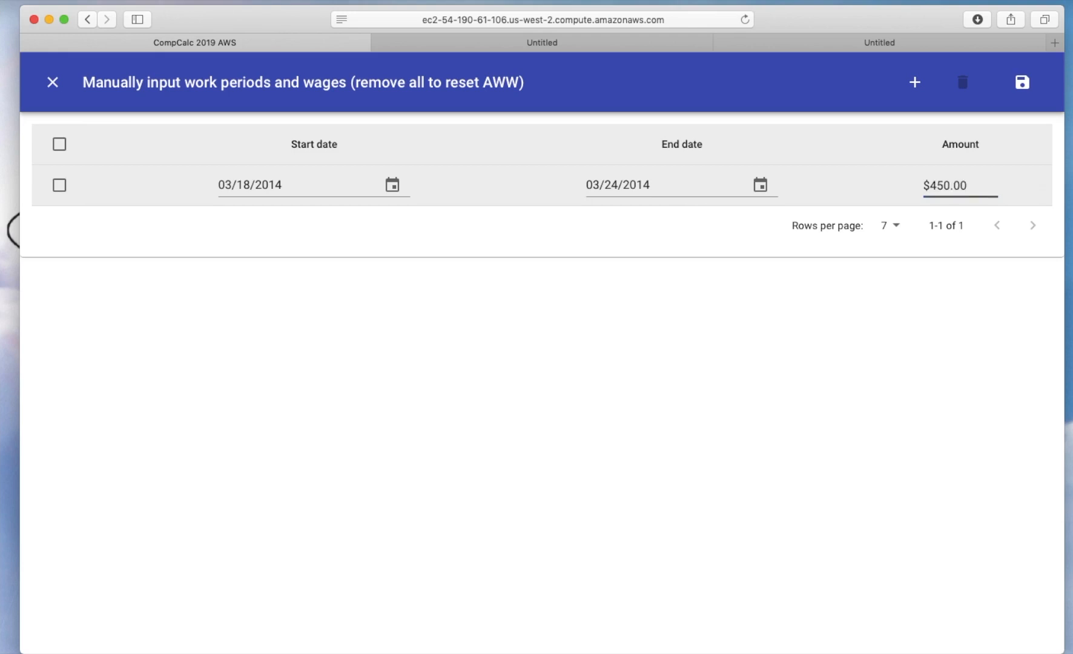
Step: Add a second work period, 03/25/2014 to 03/31/2014, with a wage of $500
{"action": "left_click", "coordinate": [914, 82]}
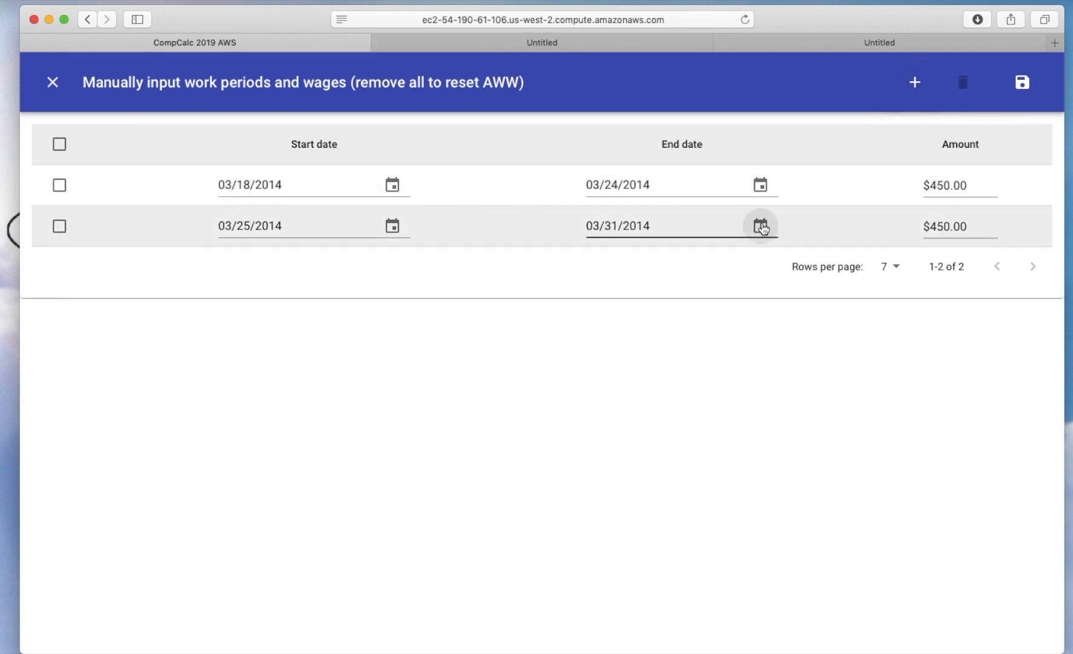
{"action": "left_click", "coordinate": [963, 219]}
{"action": "left_click", "coordinate": [967, 223]}
{"action": "key", "text": "BackSpace"}
{"action": "key", "text": "BackSpace"}
{"action": "key", "text": "BackSpace"}
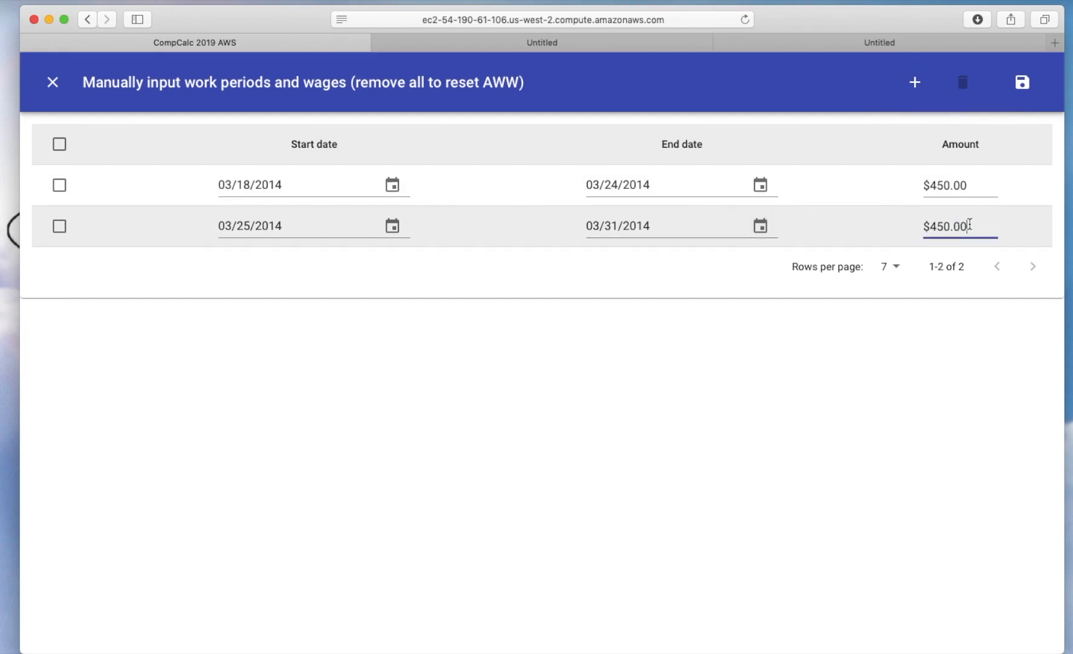
{"action": "key", "text": "BackSpace"}
{"action": "key", "text": "BackSpace"}
{"action": "key", "text": "BackSpace"}
{"action": "type", "text": "500"}
{"action": "key", "text": "Tab"}
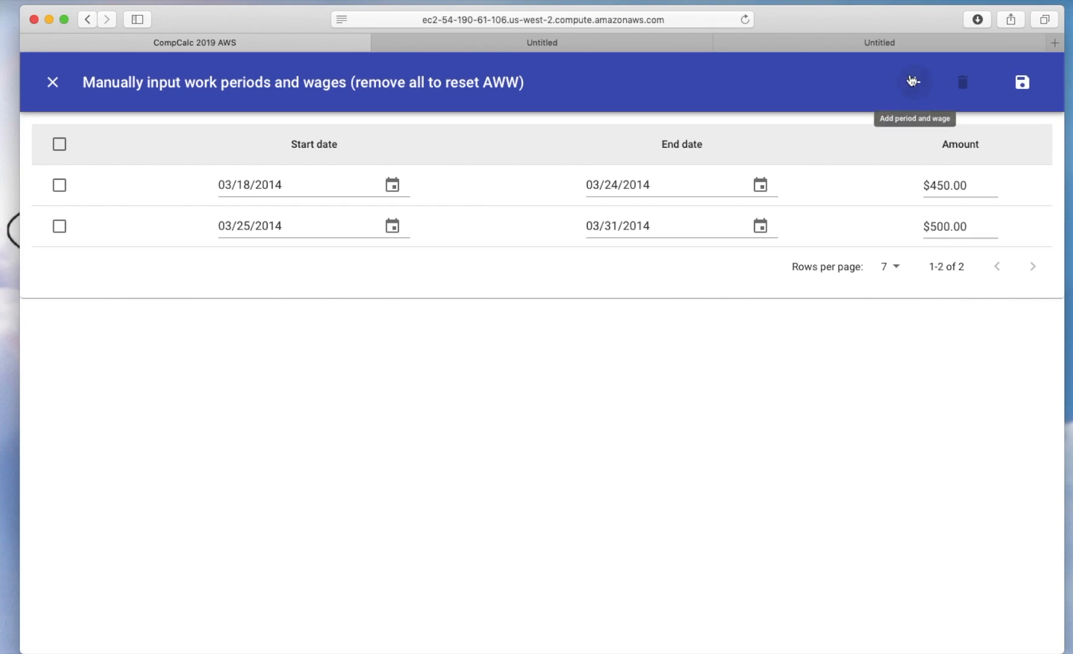
Step: Add a third work period, 04/01/2014 to 04/07/2014, with a wage of $525
{"action": "left_click", "coordinate": [915, 82]}
{"action": "left_click", "coordinate": [968, 268]}
{"action": "key", "text": "BackSpace"}
{"action": "key", "text": "BackSpace"}
{"action": "key", "text": "BackSpace"}
{"action": "key", "text": "BackSpace"}
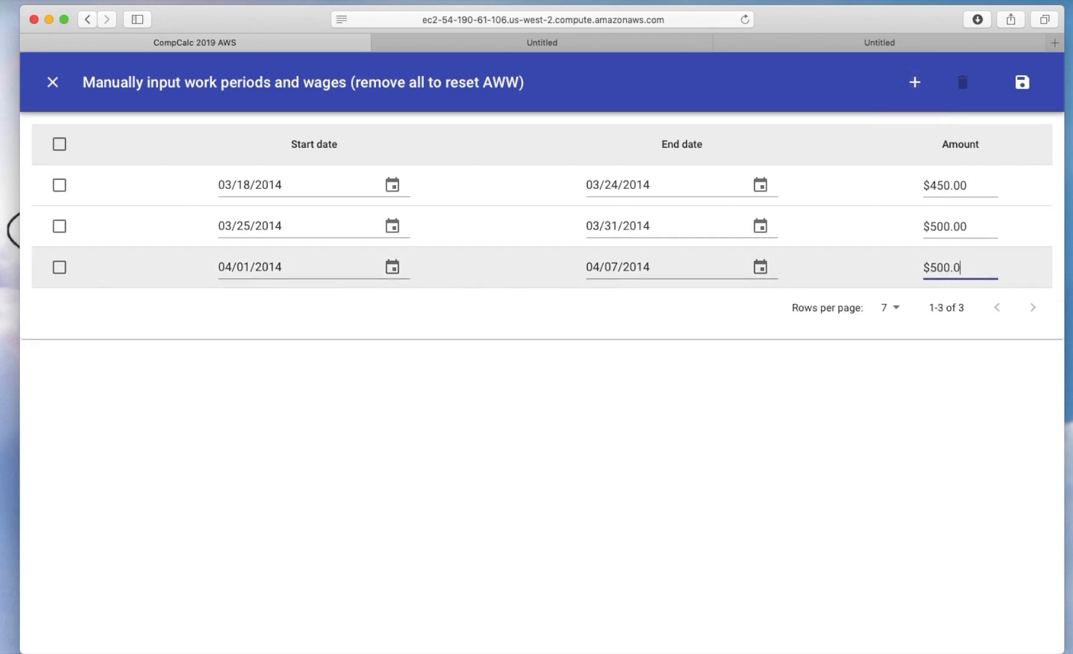
{"action": "key", "text": "BackSpace"}
{"action": "key", "text": "BackSpace"}
{"action": "type", "text": "525"}
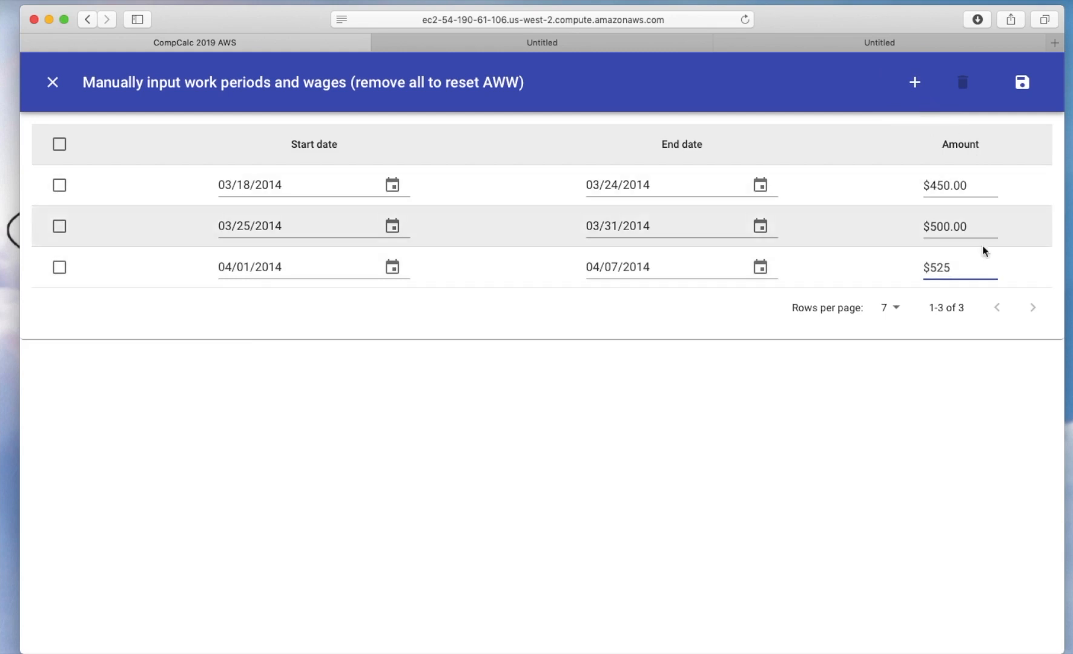
{"action": "key", "text": "Return"}
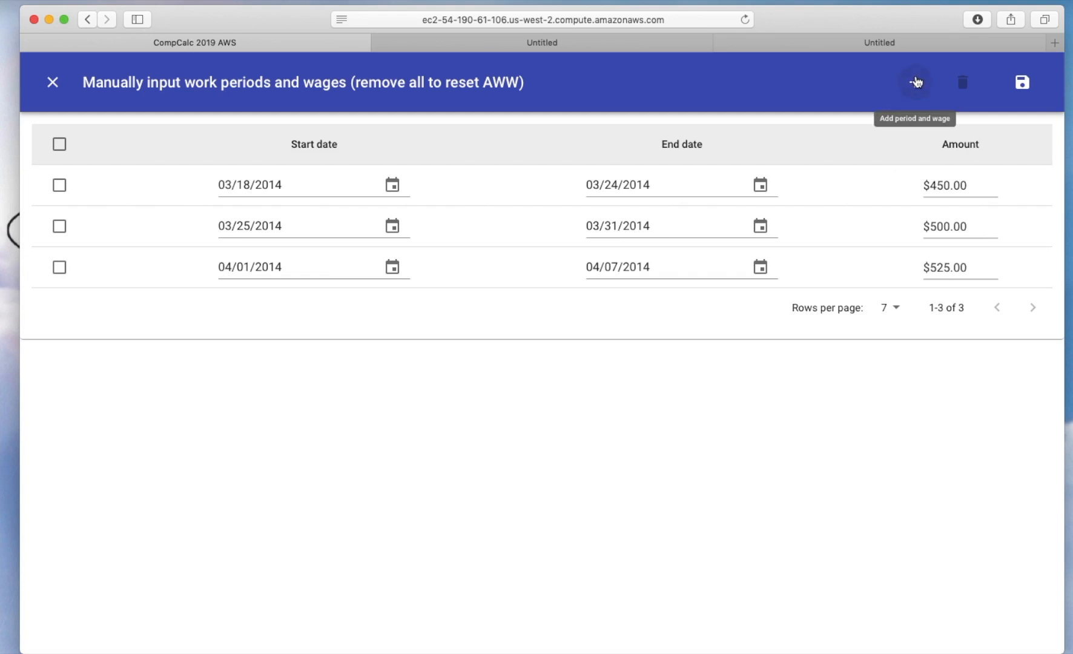
Step: Add a fourth work period with a wage of $550 and save the wage periods as the manual AWW
{"action": "left_click", "coordinate": [916, 82]}
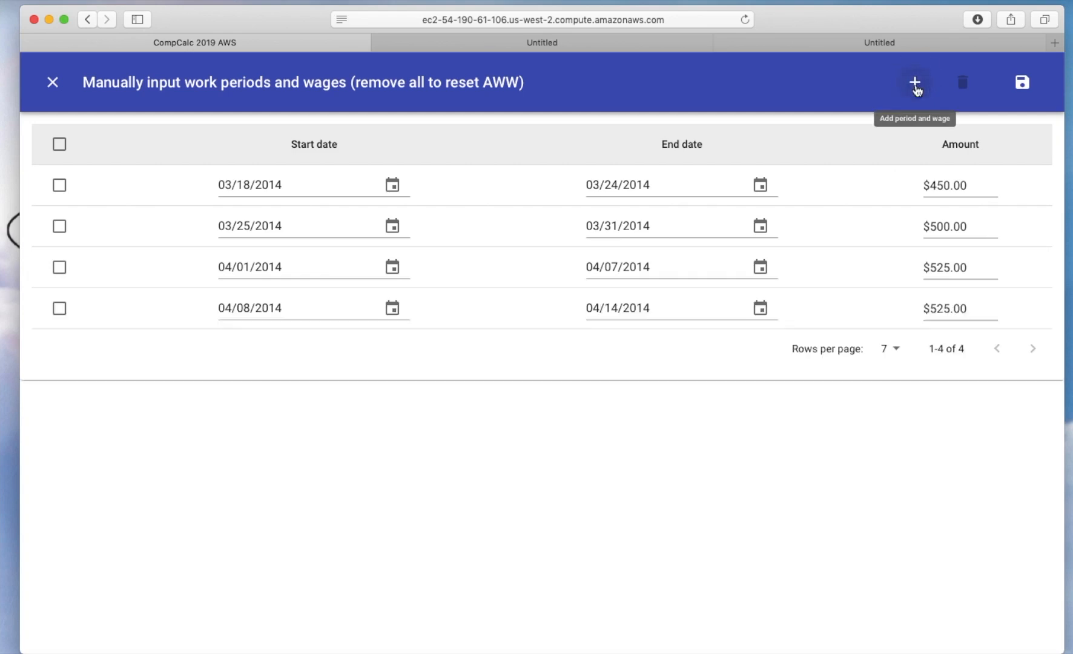
{"action": "left_click", "coordinate": [975, 307]}
{"action": "left_click_drag", "start_coordinate": [974, 307], "coordinate": [928, 306]}
{"action": "type", "text": "550"}
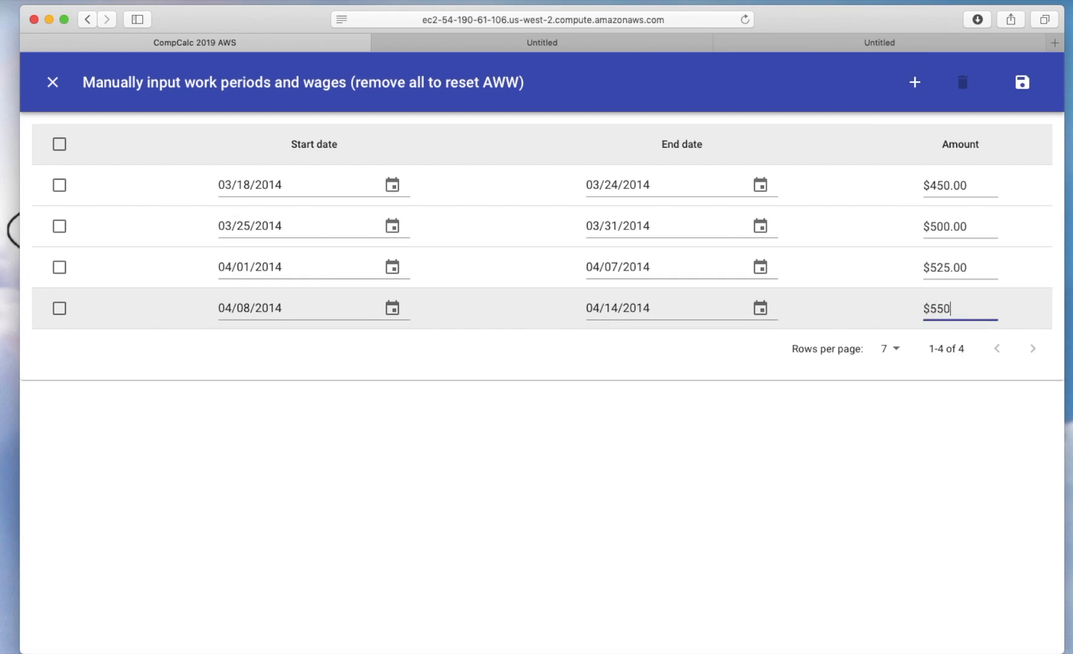
{"action": "key", "text": "Tab"}
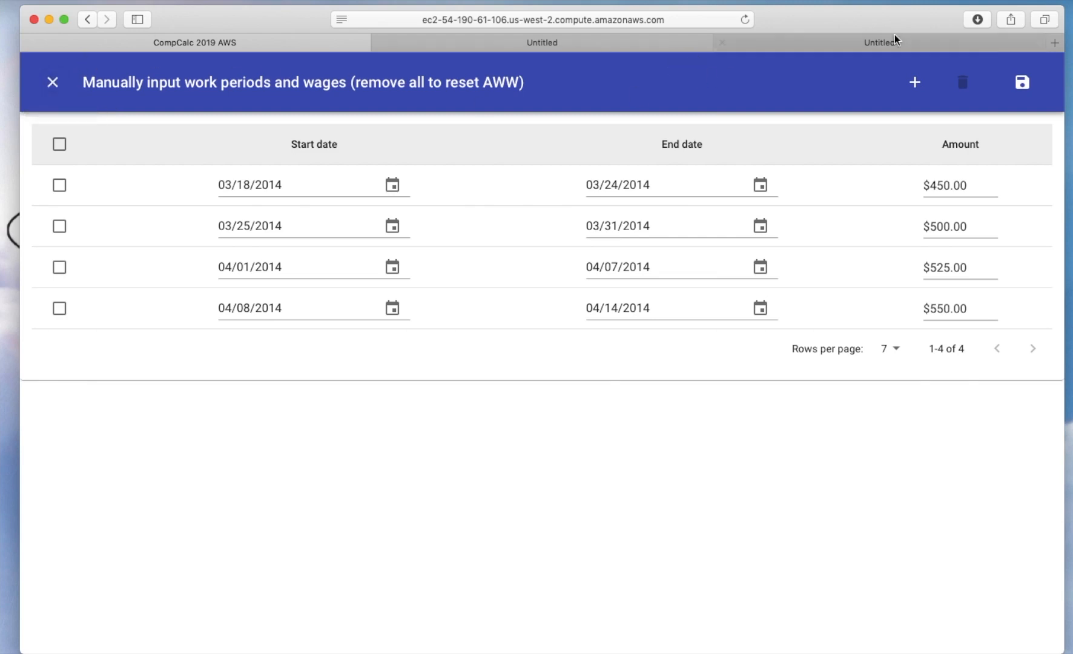
{"action": "left_click", "coordinate": [1022, 83]}
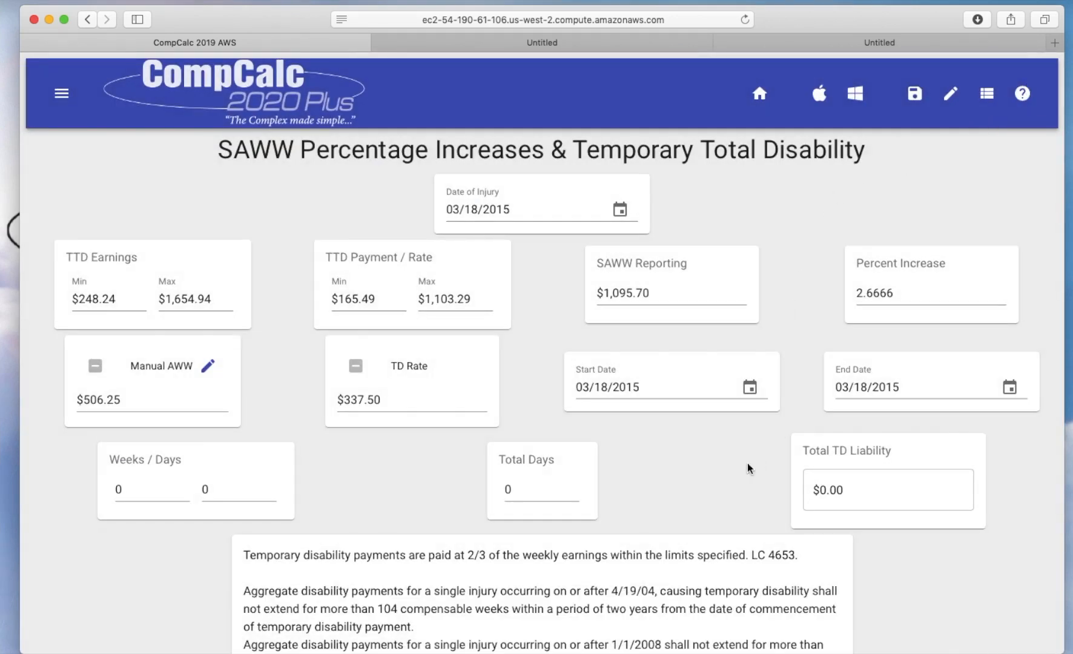
{"action": "left_click", "coordinate": [167, 399]}
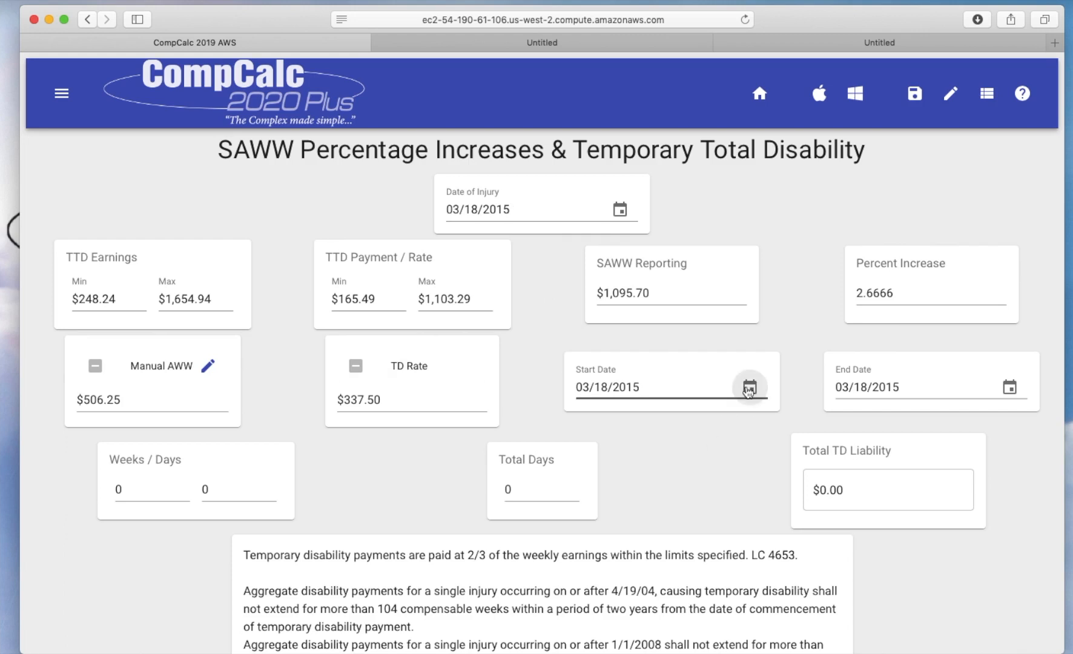
Step: Set the temporary total disability end date to 07/14/2015
{"action": "left_click", "coordinate": [1010, 389]}
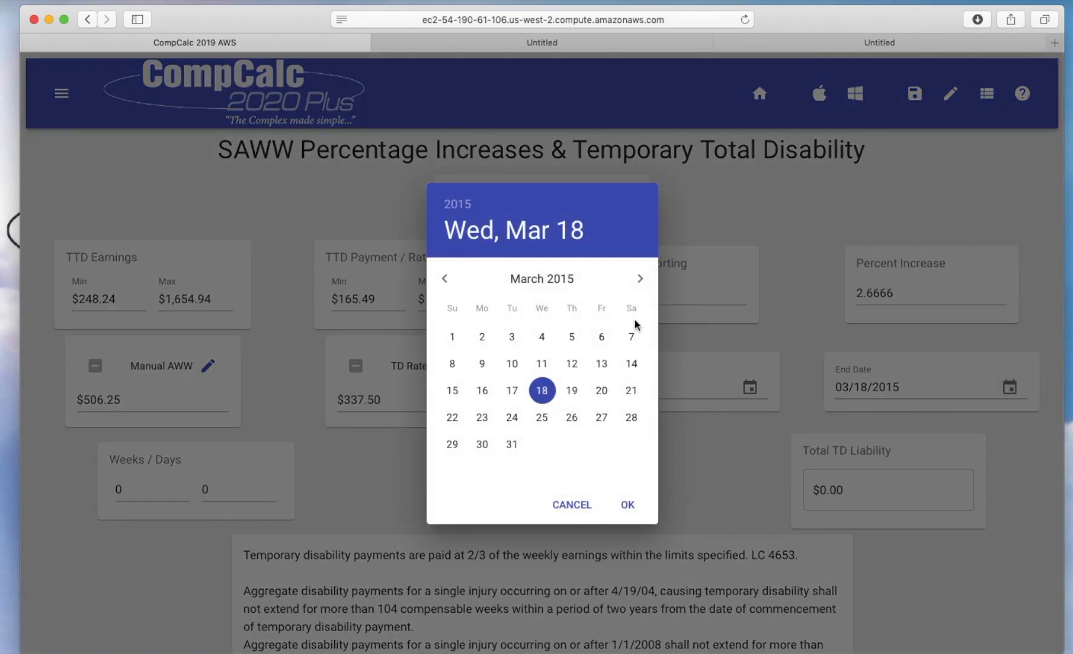
{"action": "left_click", "coordinate": [637, 283]}
{"action": "left_click", "coordinate": [638, 283]}
{"action": "left_click", "coordinate": [638, 283]}
{"action": "left_click", "coordinate": [638, 282]}
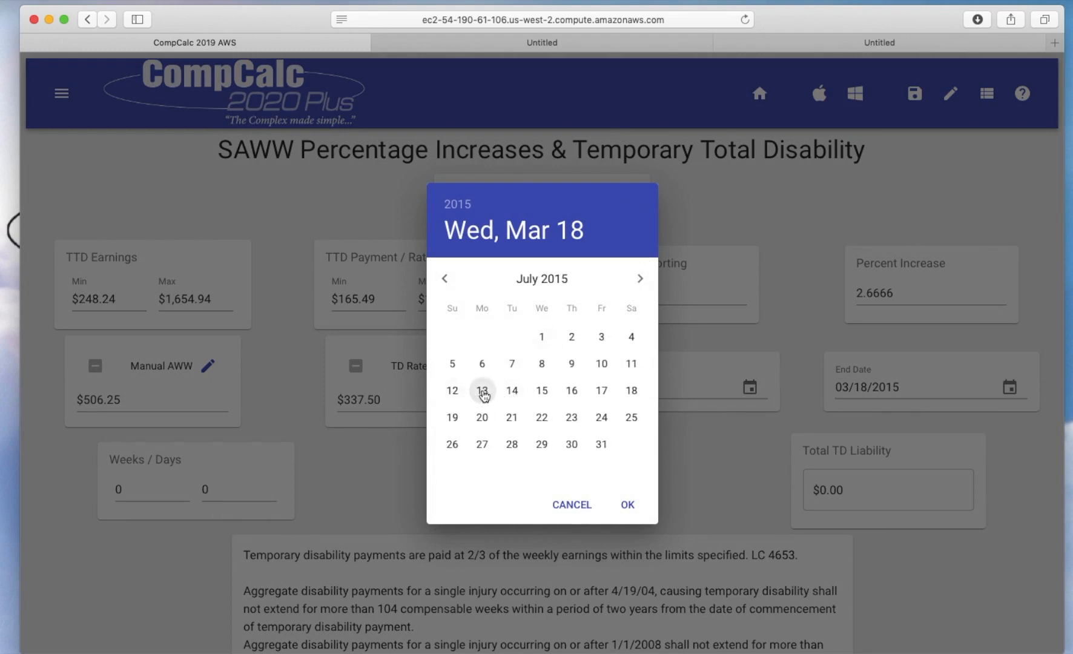
{"action": "left_click", "coordinate": [518, 394]}
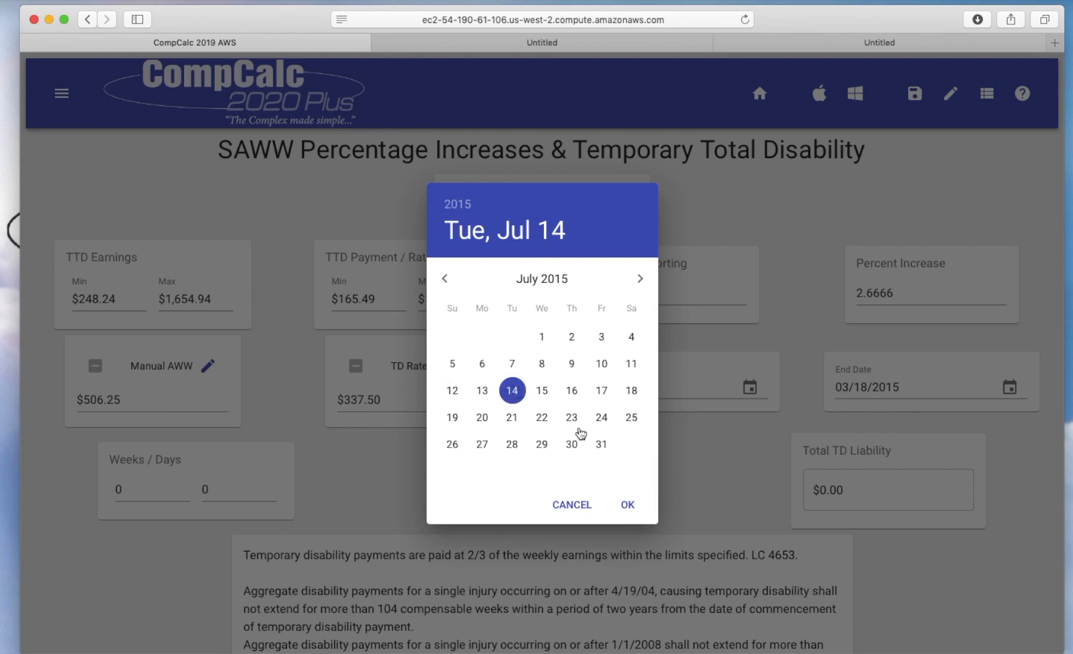
{"action": "left_click", "coordinate": [627, 505]}
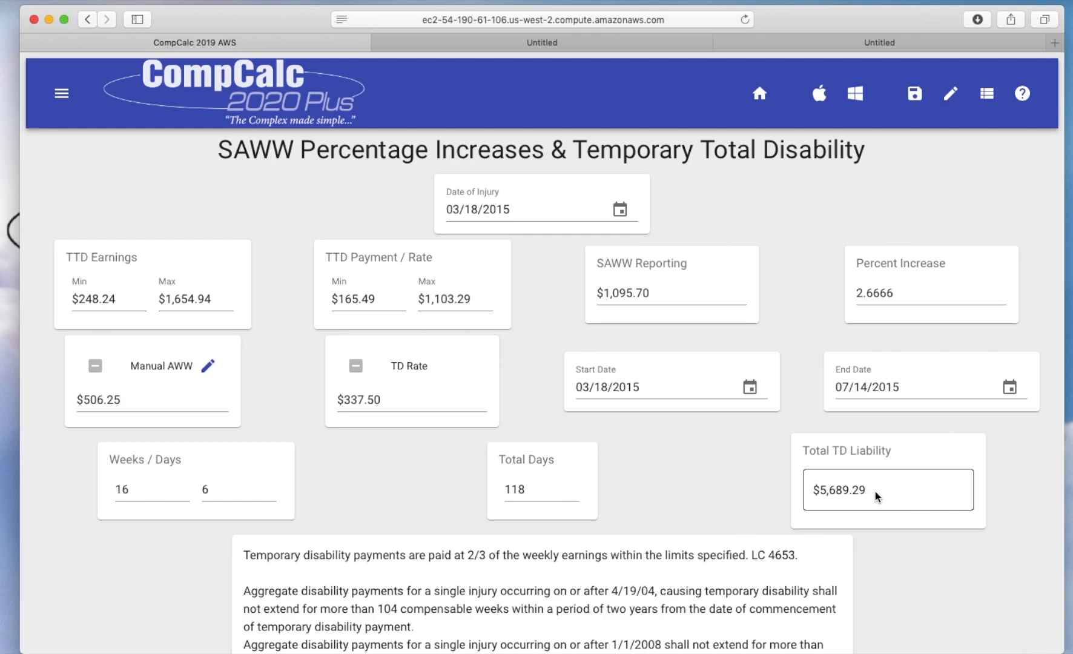
Step: Create an e-mail draft of the Temporary Total Disability results in Mail, select its whole body for copying, and return to CompCalc
{"action": "left_click", "coordinate": [915, 98]}
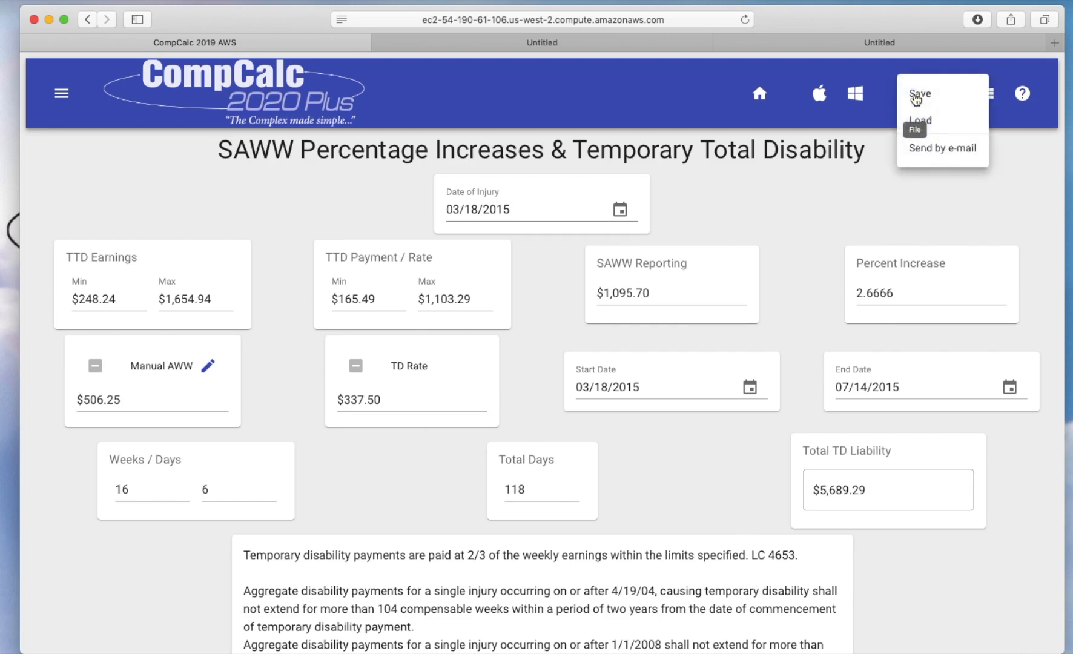
{"action": "left_click", "coordinate": [918, 152]}
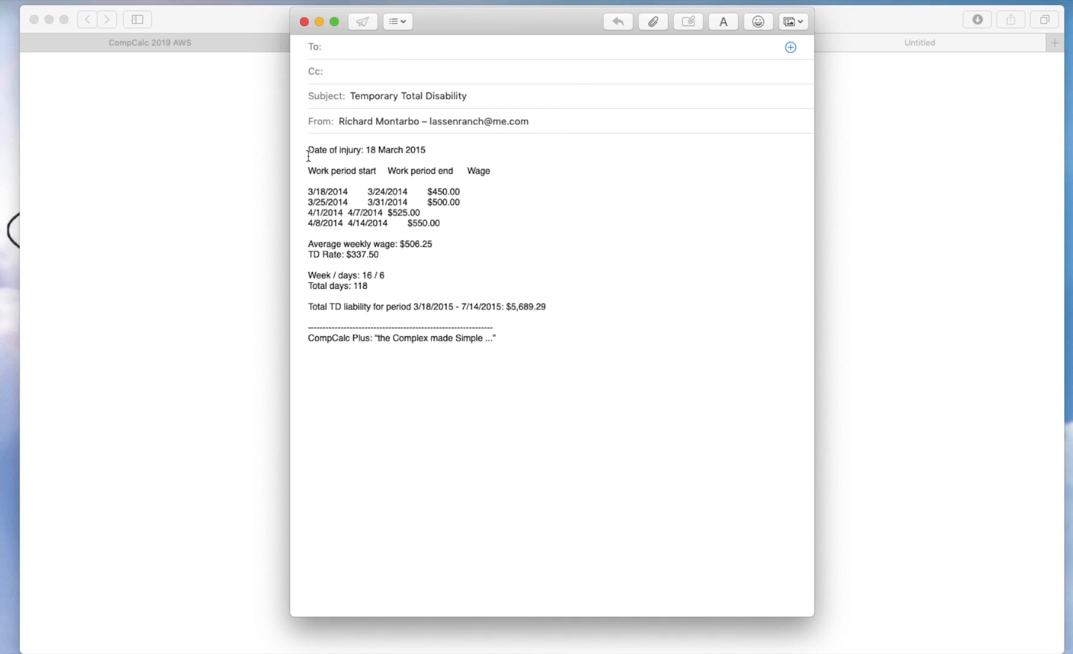
{"action": "mouse_move", "coordinate": [308, 148]}
{"action": "left_mouse_down"}
{"action": "mouse_move", "coordinate": [340, 338]}
{"action": "mouse_move", "coordinate": [521, 354]}
{"action": "left_mouse_up"}
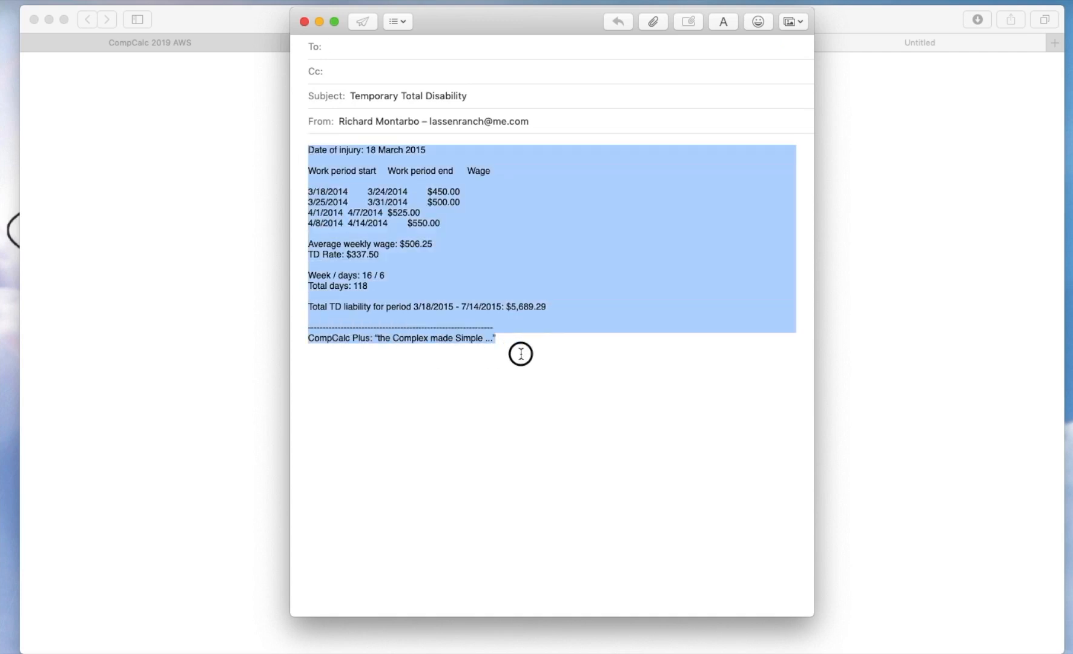
{"action": "right_click", "coordinate": [631, 183]}
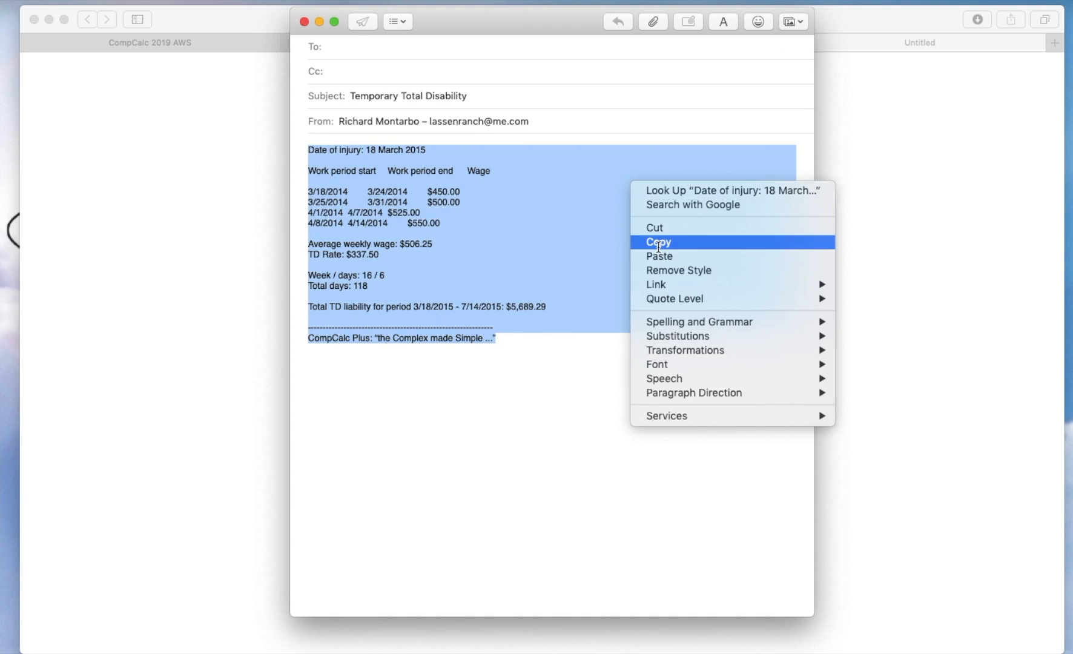
{"action": "left_click", "coordinate": [190, 285]}
{"action": "left_click", "coordinate": [164, 42]}
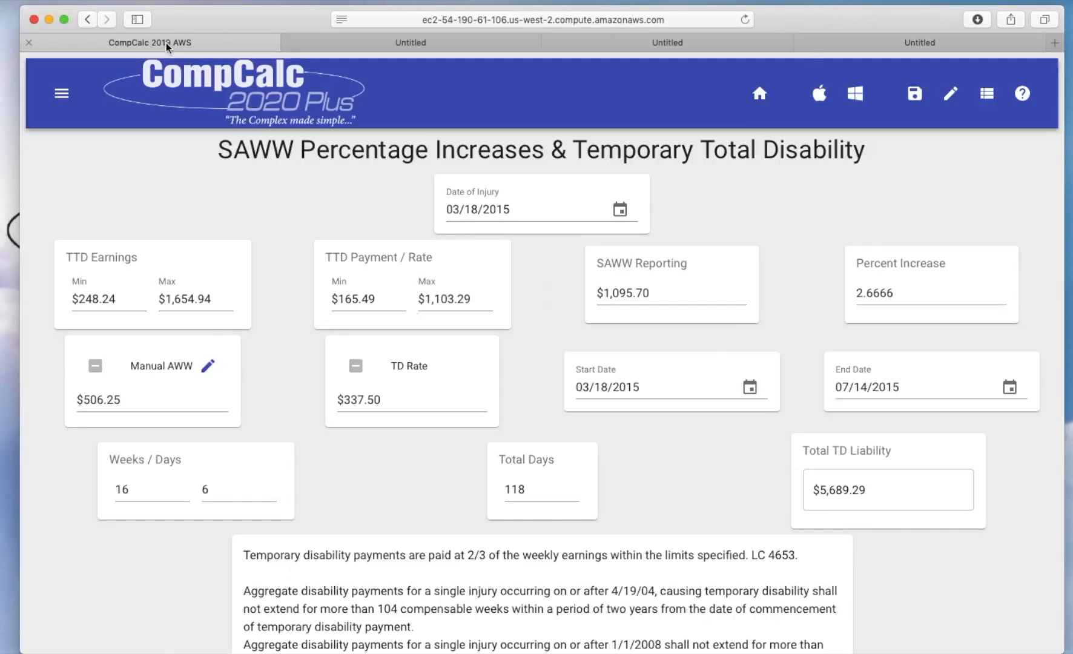
Step: View the Life Pension weekly payment page and open the Future Value / Present Value / COLA Calculator
{"action": "left_click", "coordinate": [61, 95]}
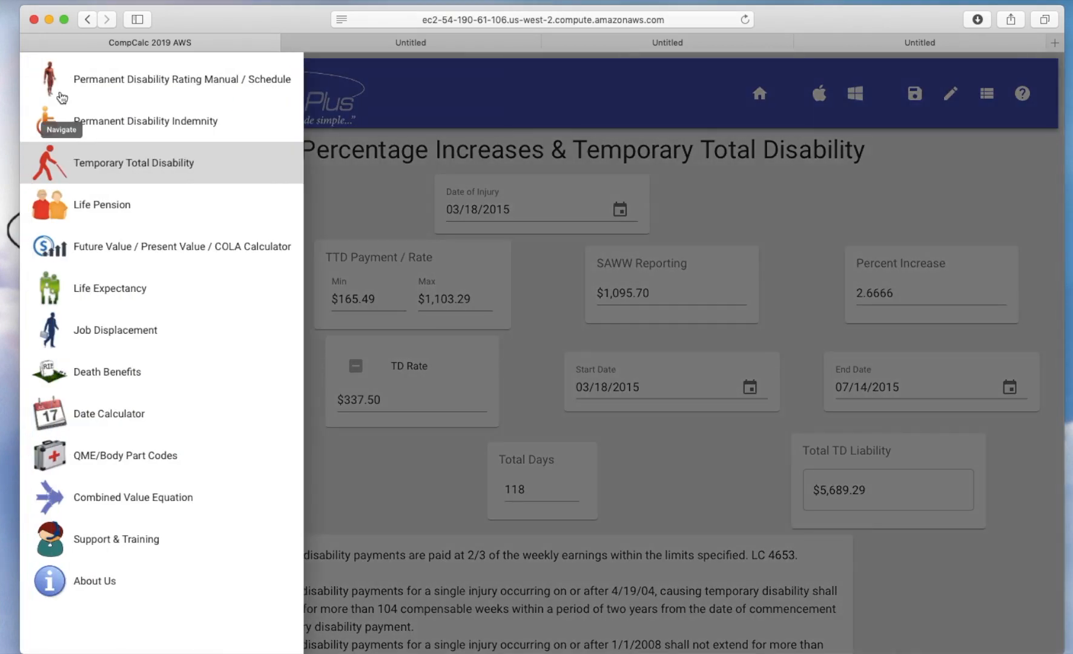
{"action": "left_click", "coordinate": [115, 209]}
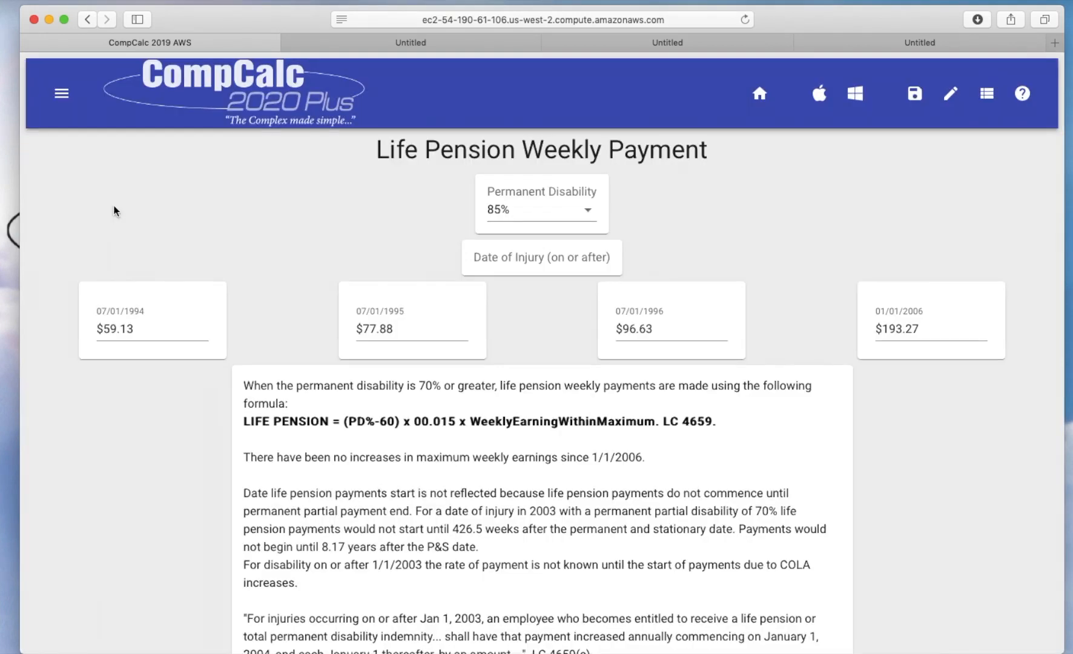
{"action": "left_click", "coordinate": [61, 94]}
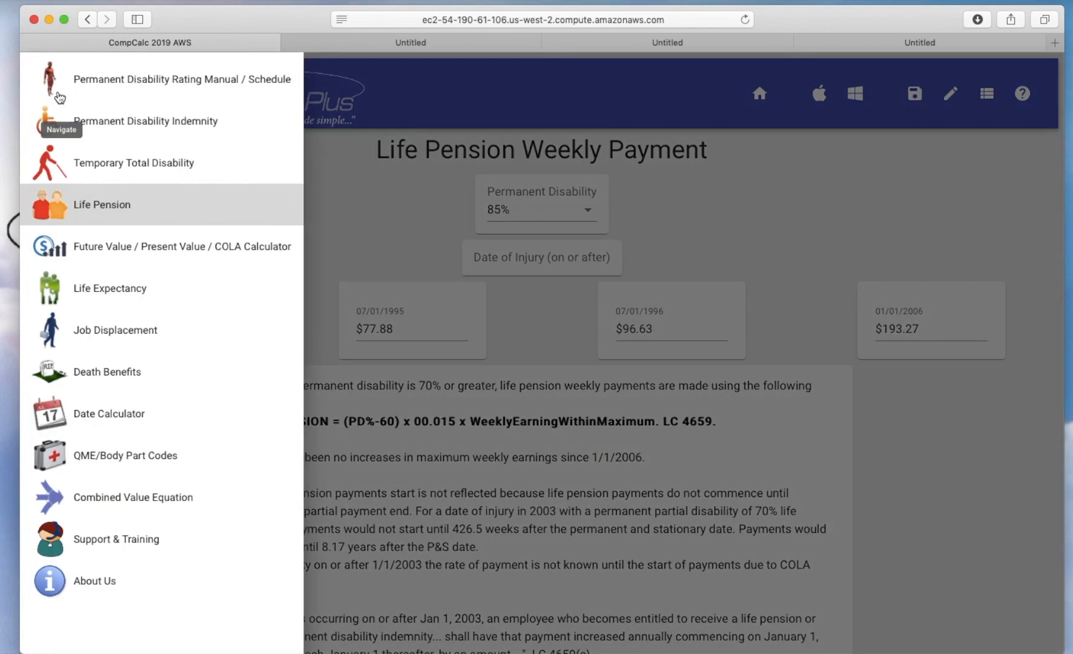
{"action": "left_click", "coordinate": [112, 248]}
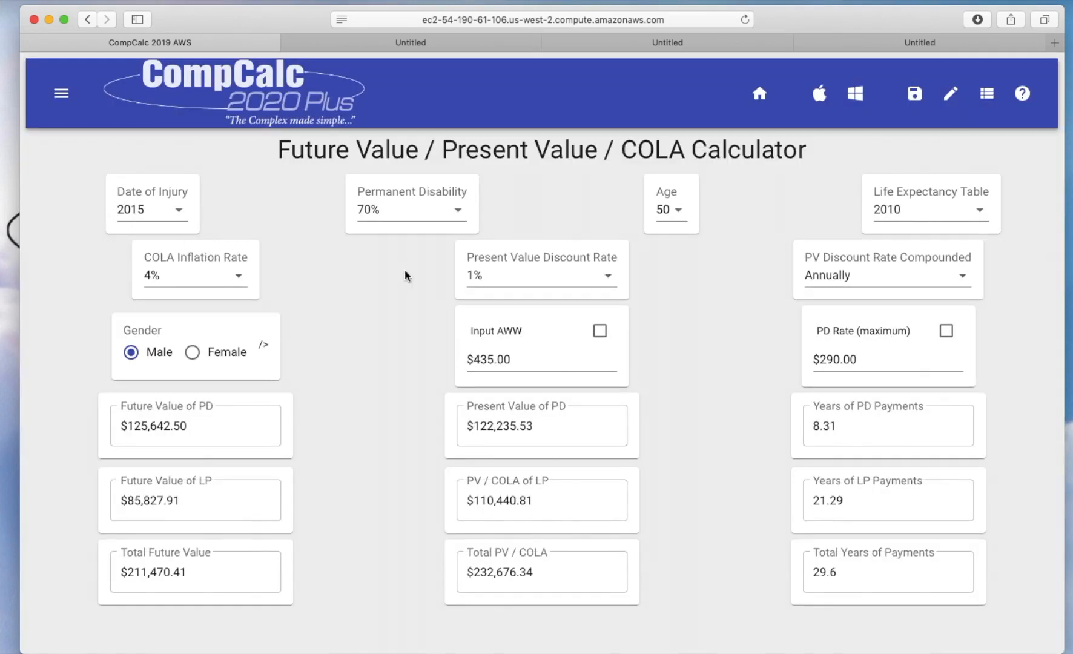
Step: Set the permanent disability to 100% and the age to 60 in the Future Value / Present Value / COLA Calculator
{"action": "left_click", "coordinate": [455, 211]}
{"action": "scroll", "coordinate": [376, 391], "scroll_direction": "down", "scroll_amount": 5}
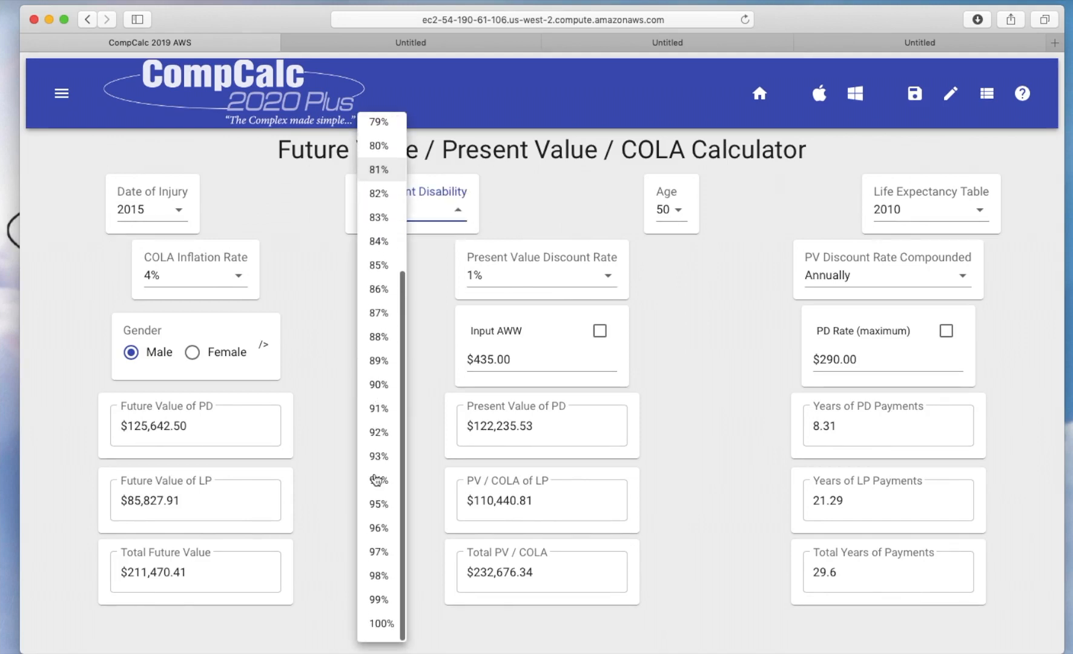
{"action": "left_click", "coordinate": [380, 624]}
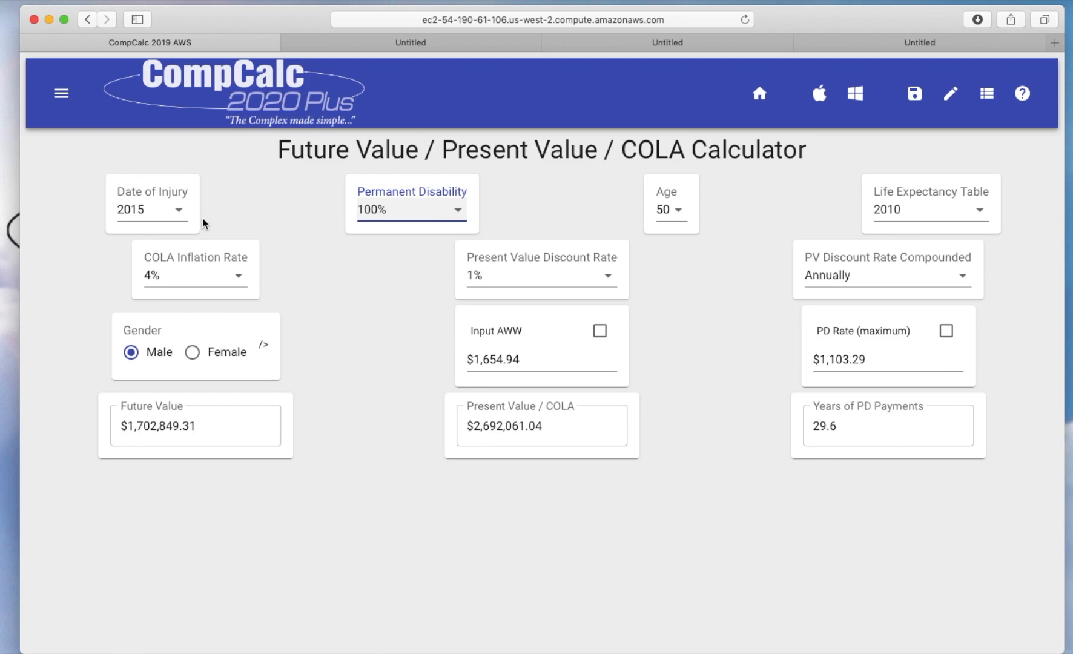
{"action": "left_click", "coordinate": [687, 217]}
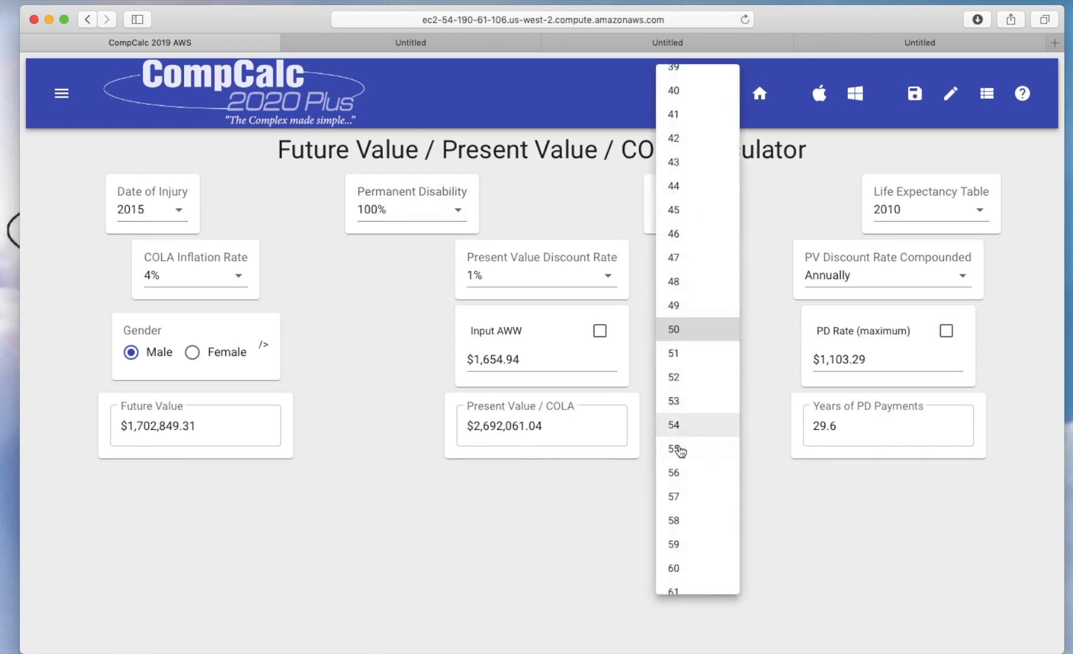
{"action": "left_click", "coordinate": [677, 571]}
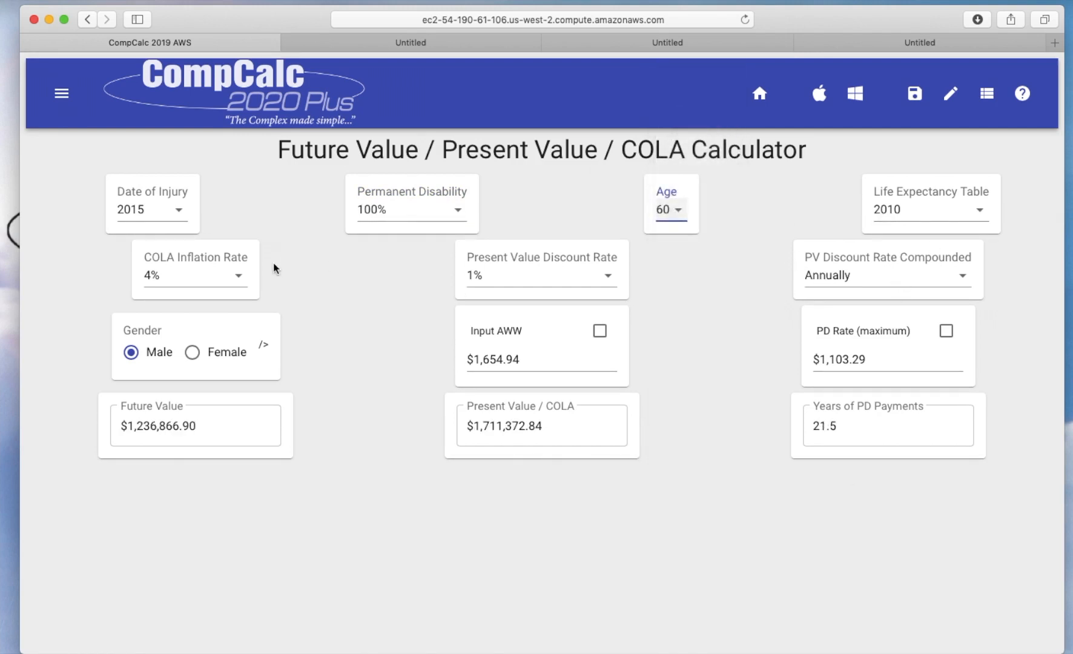
Step: Set the COLA inflation rate to 3.5%, the present value discount rate to 1.25% and the gender to Female
{"action": "left_click", "coordinate": [237, 275]}
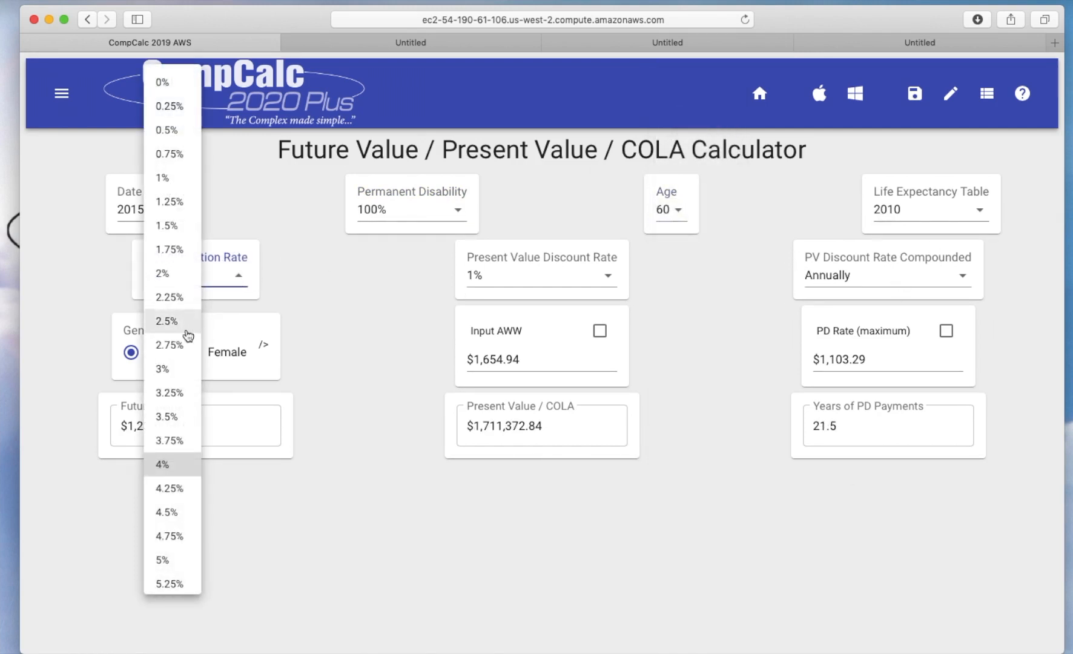
{"action": "left_click", "coordinate": [173, 416]}
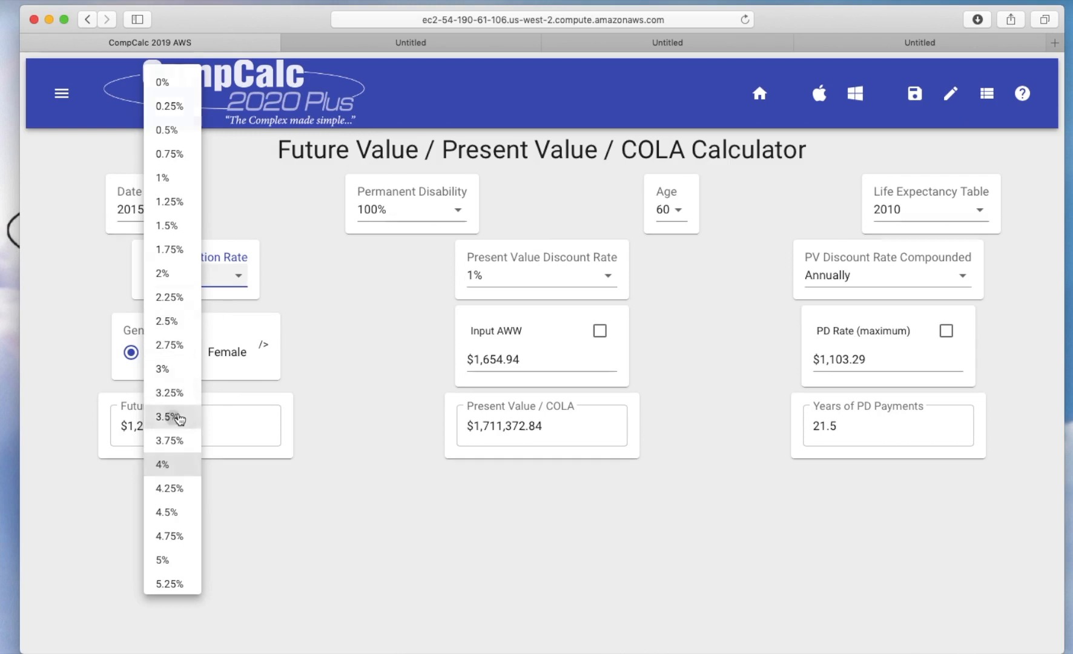
{"action": "left_click", "coordinate": [608, 278]}
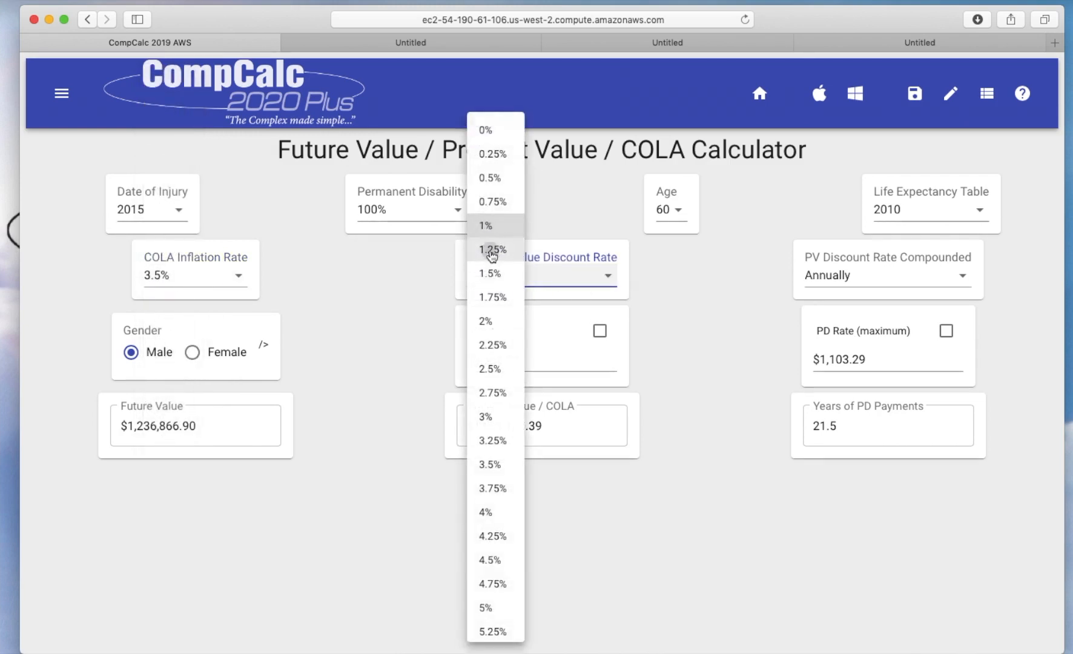
{"action": "left_click", "coordinate": [491, 250]}
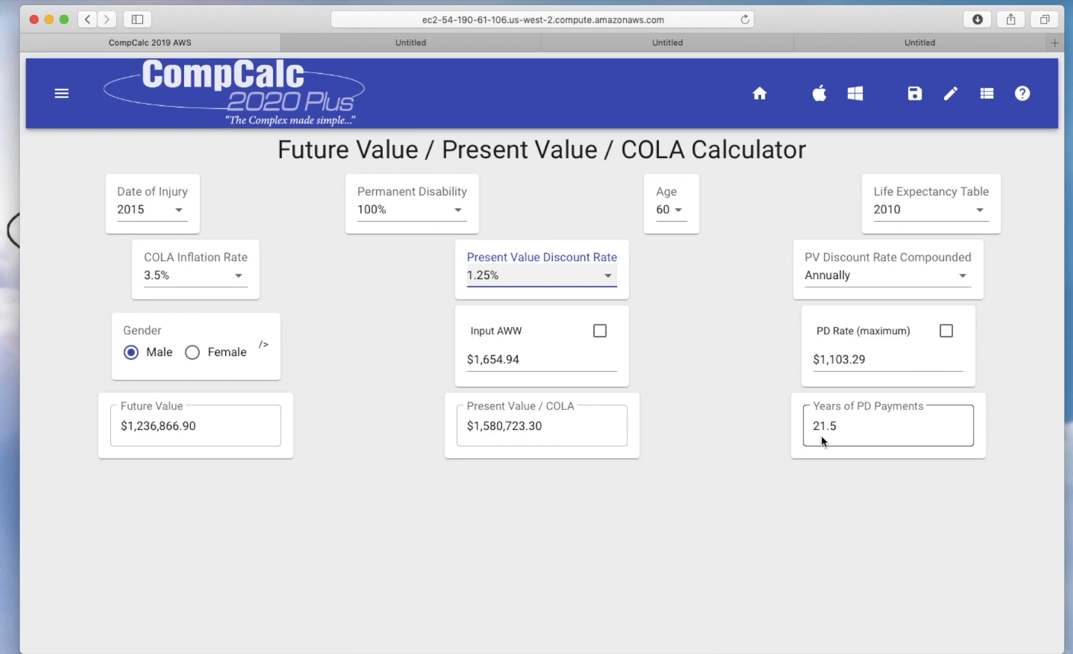
{"action": "left_click", "coordinate": [192, 354]}
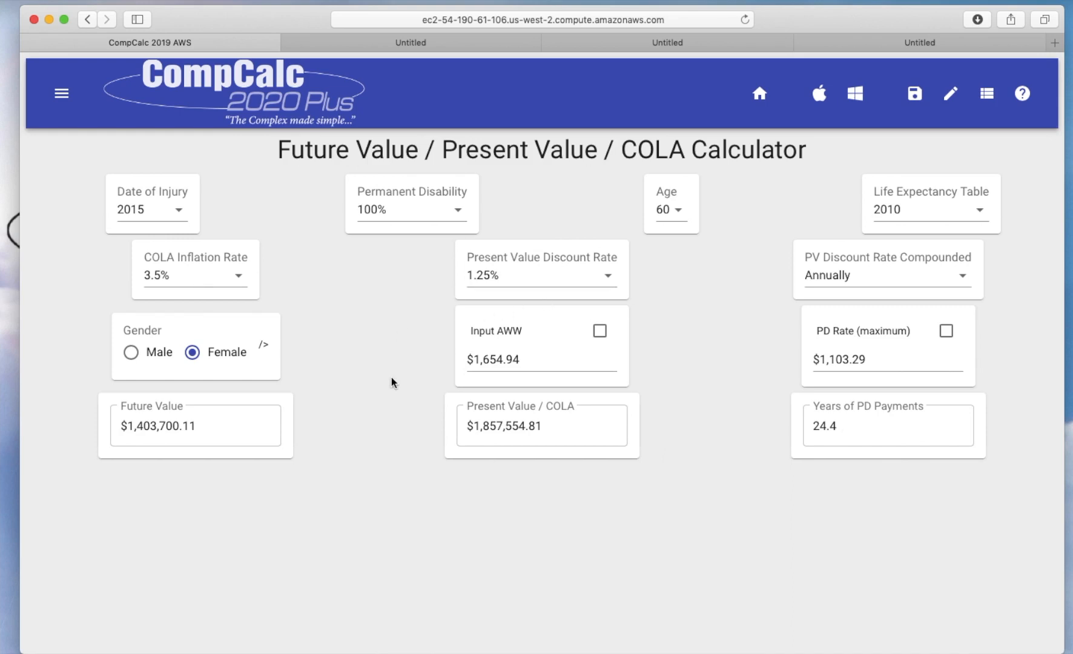
Step: View the Life Expectancy, Job Displacement, Death Benefits and Date Calculator pages one after another
{"action": "left_click", "coordinate": [61, 94]}
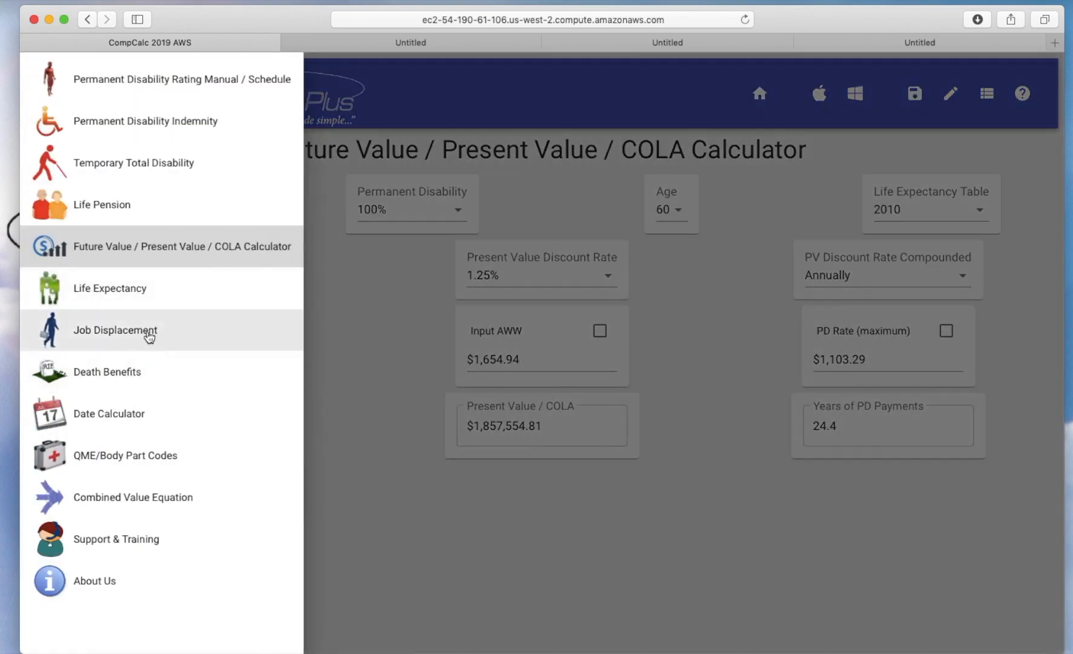
{"action": "left_click", "coordinate": [136, 288]}
{"action": "left_click", "coordinate": [61, 93]}
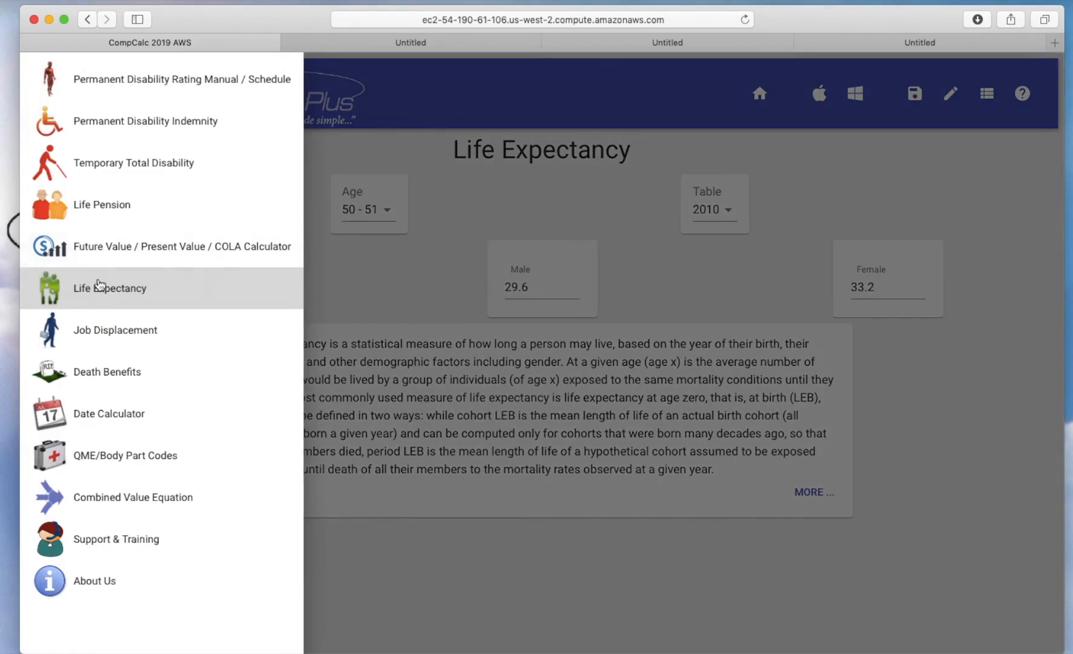
{"action": "left_click", "coordinate": [110, 333]}
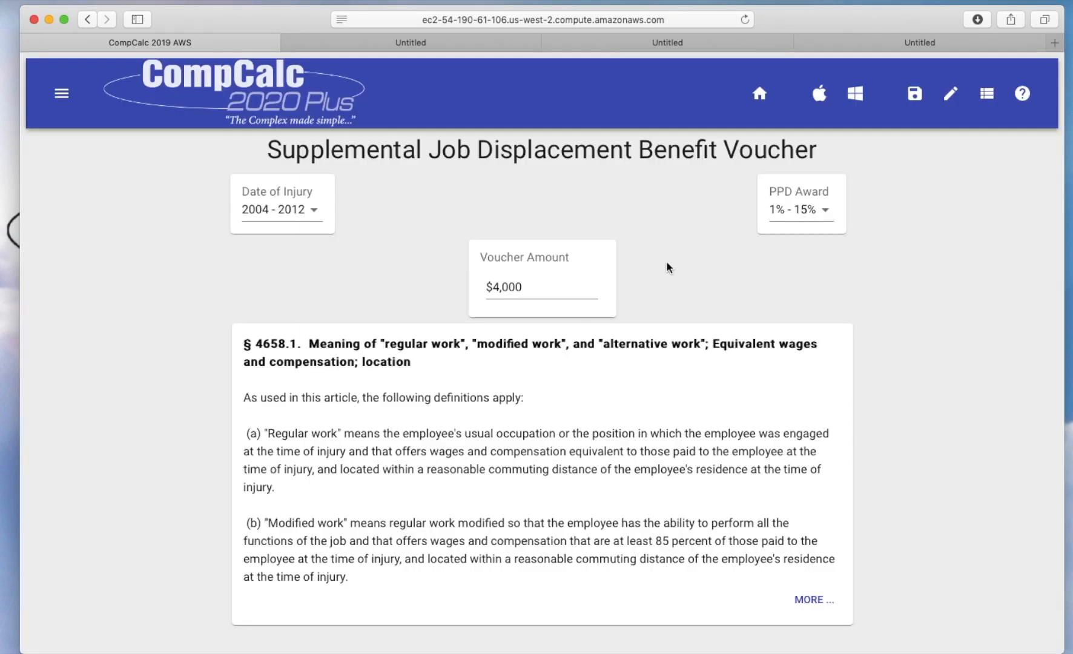
{"action": "left_click", "coordinate": [61, 93]}
{"action": "left_click", "coordinate": [95, 371]}
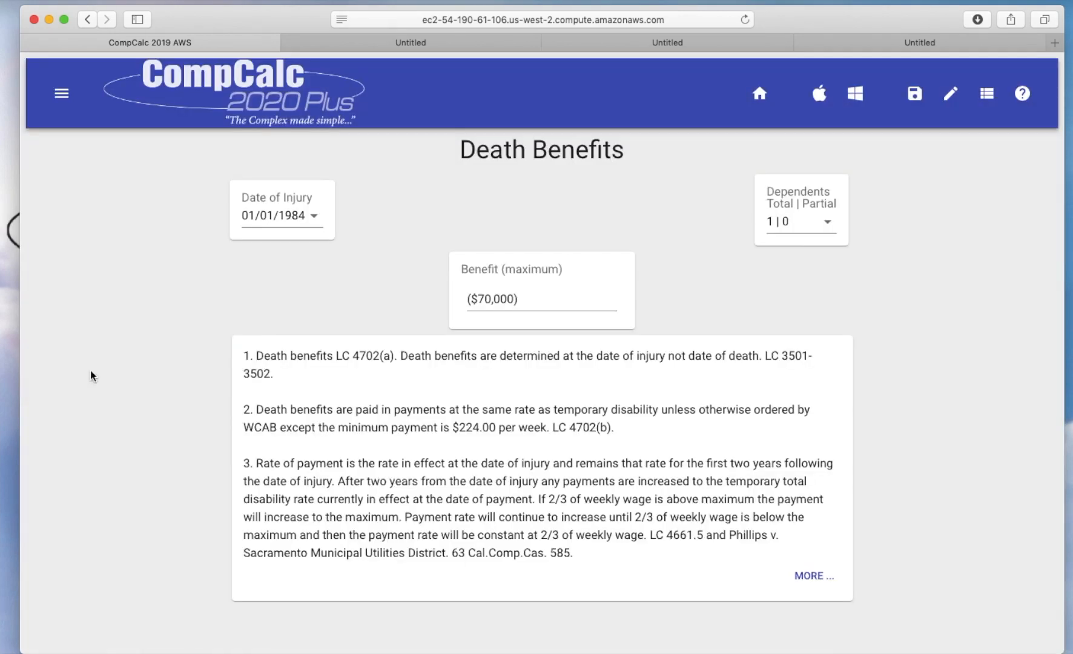
{"action": "left_click", "coordinate": [61, 93]}
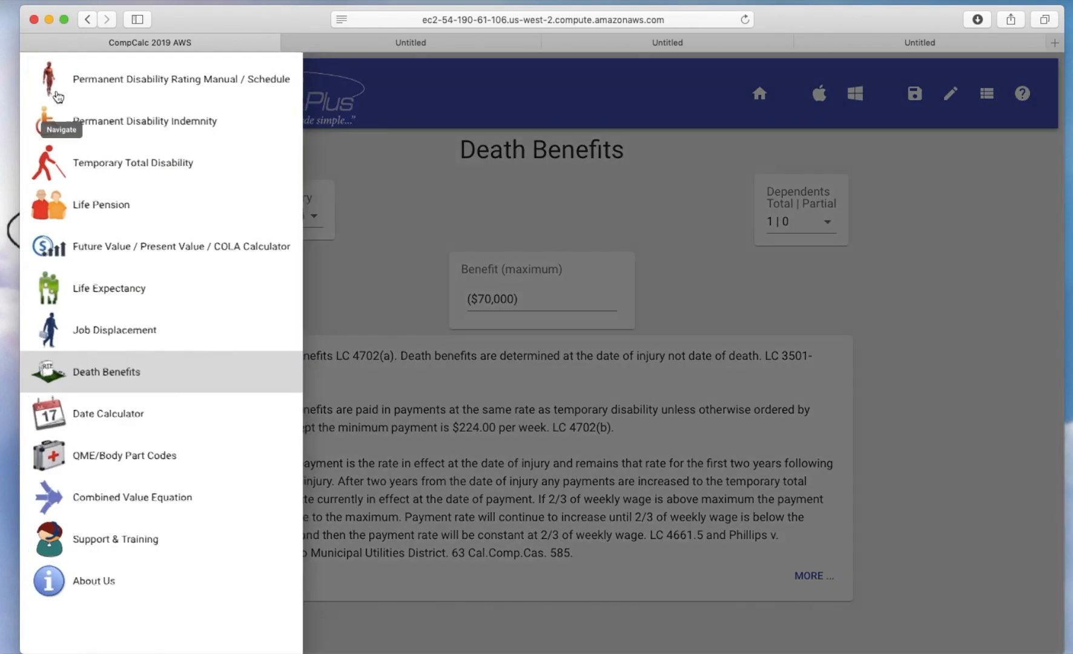
{"action": "left_click", "coordinate": [99, 418]}
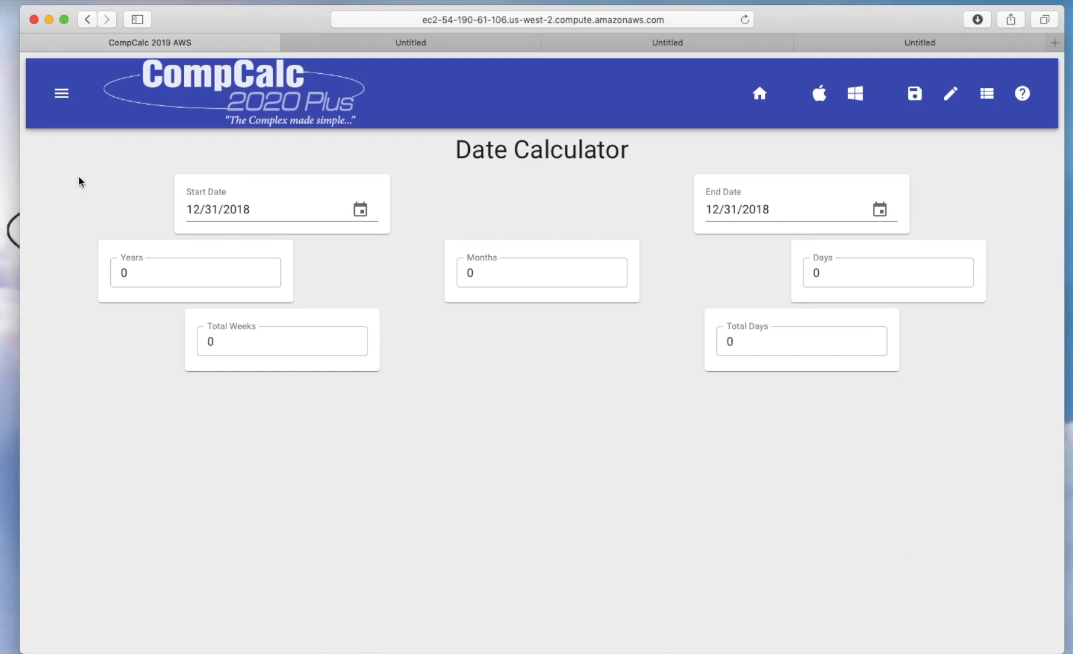
Step: Look up the QME/Body Part codes for the Dentistry specialty and the body part "Jaw - including chin and mandible"
{"action": "left_click", "coordinate": [60, 93]}
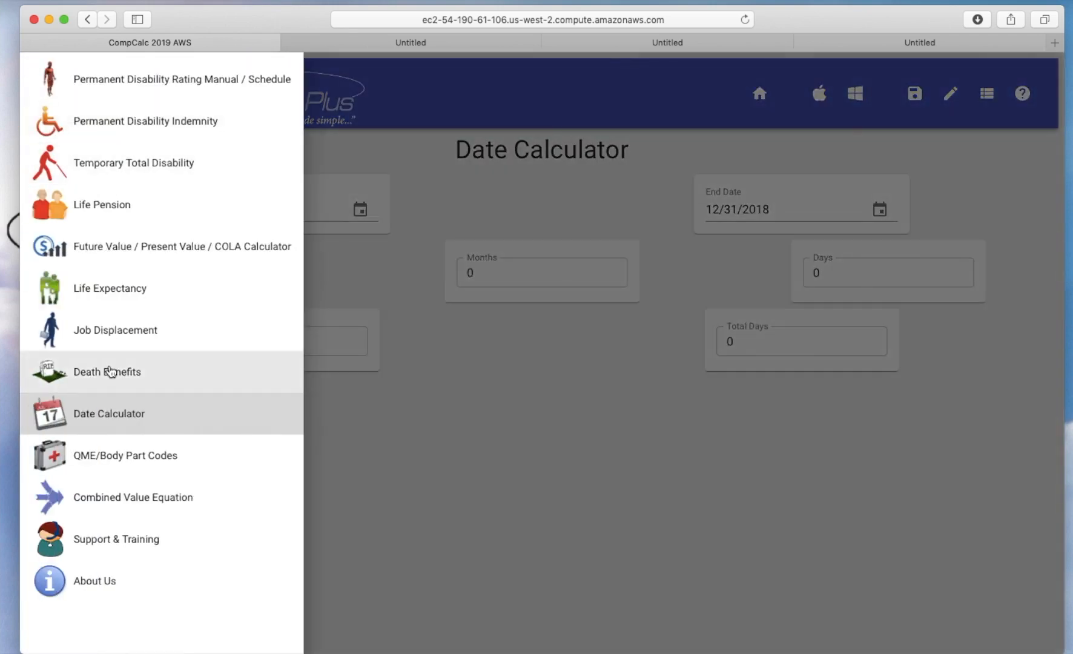
{"action": "left_click", "coordinate": [114, 454]}
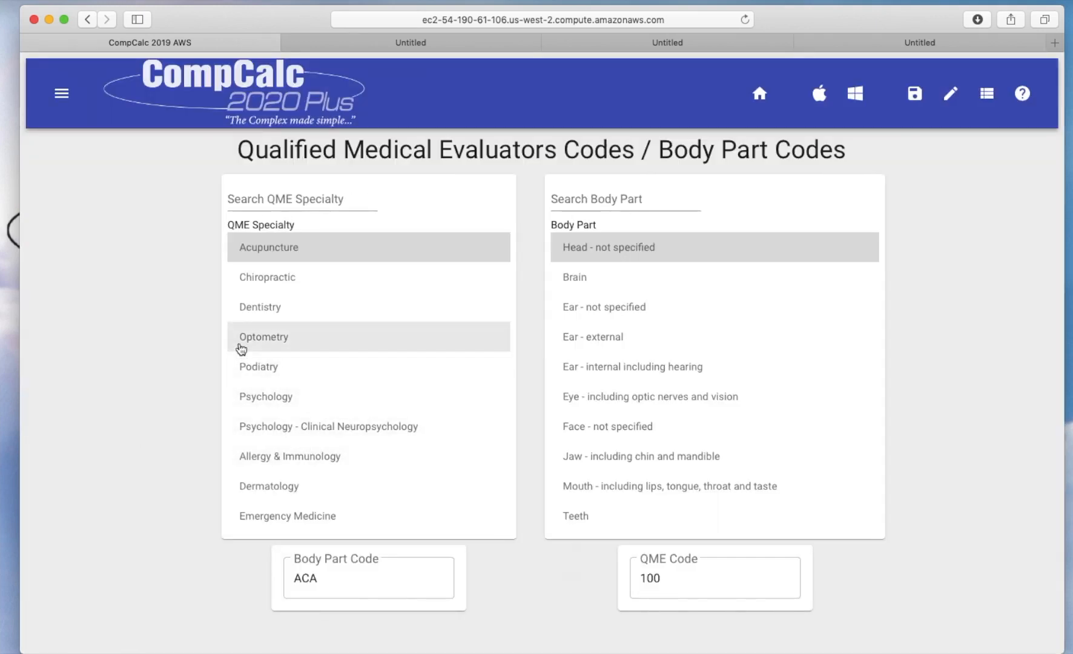
{"action": "left_click", "coordinate": [260, 307]}
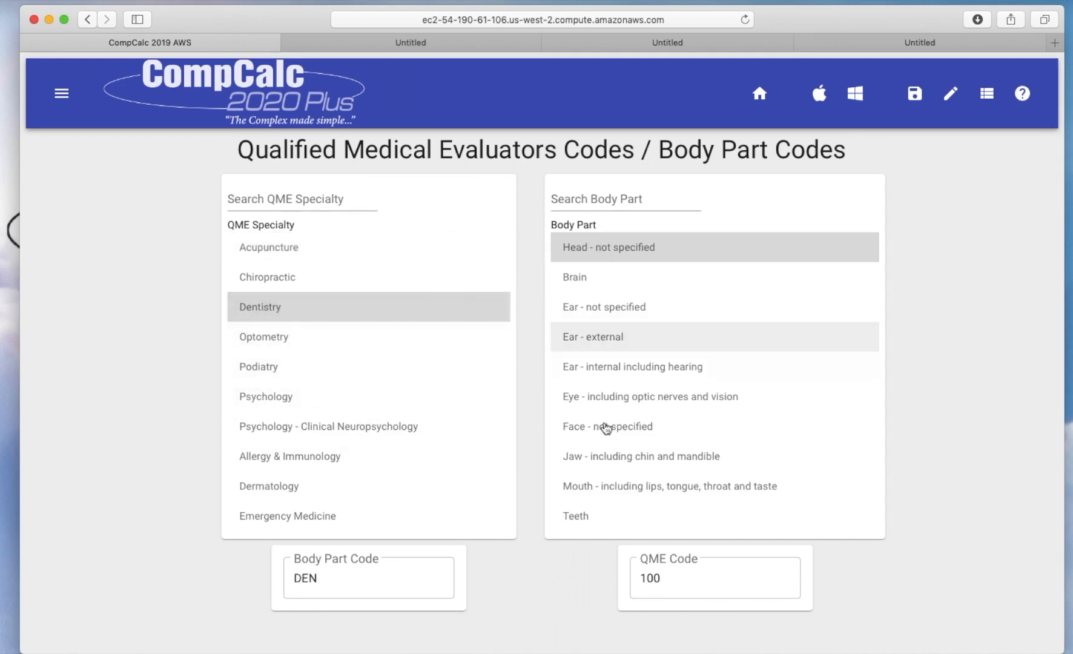
{"action": "left_click", "coordinate": [597, 457]}
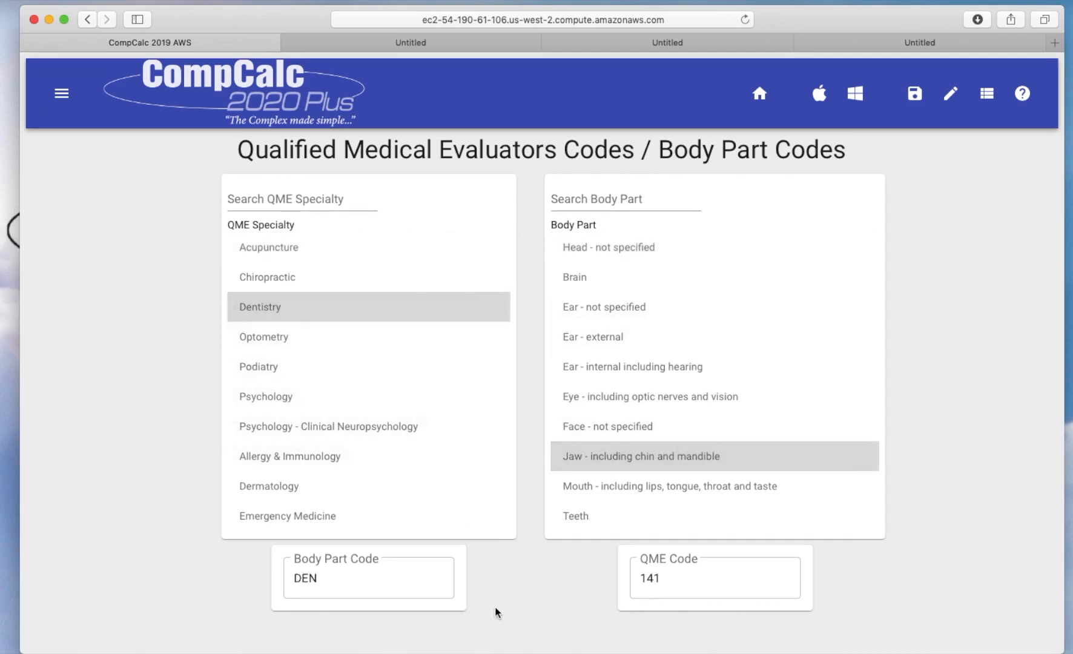
Step: Open the Combined Value Equation calculator and set the first permanent disability to 15%
{"action": "left_click", "coordinate": [61, 93]}
{"action": "left_click", "coordinate": [86, 499]}
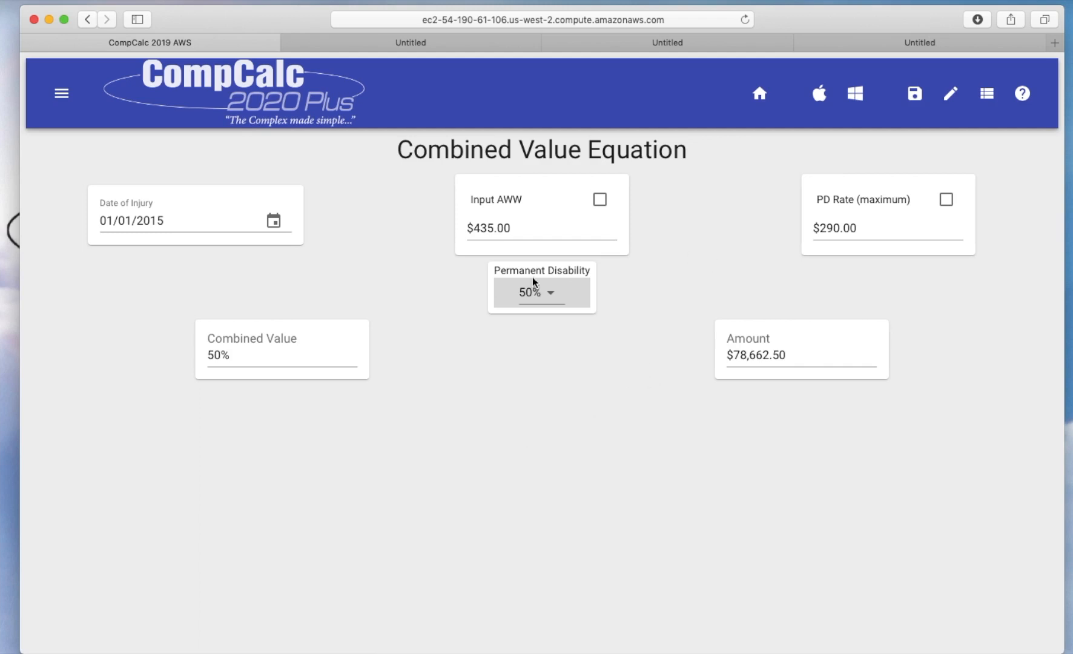
{"action": "left_click", "coordinate": [554, 296]}
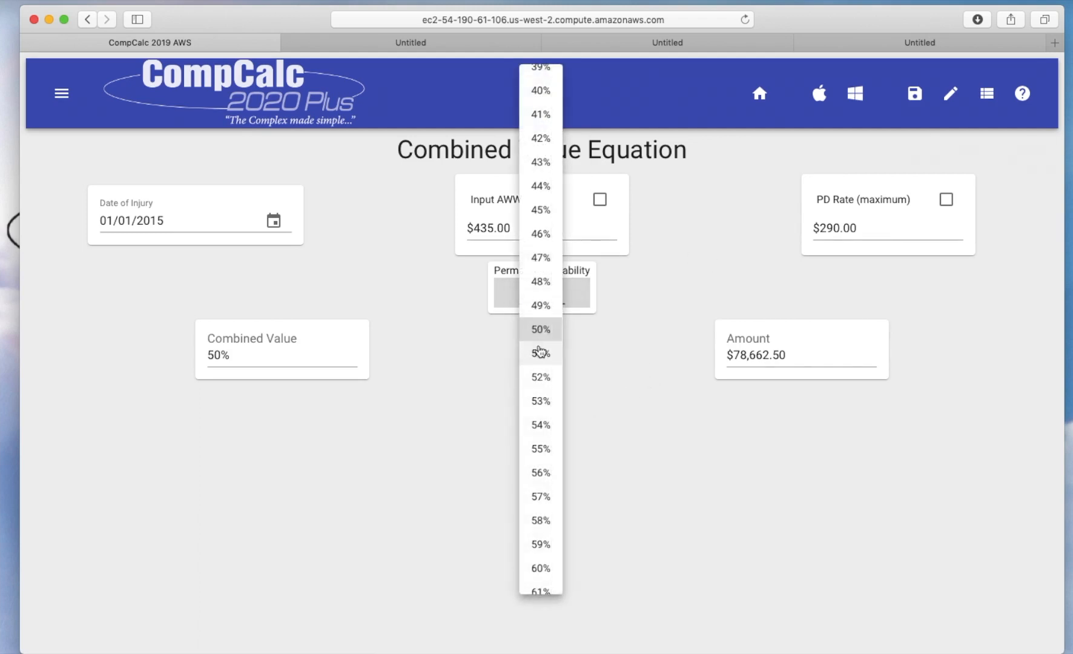
{"action": "scroll", "coordinate": [546, 258], "scroll_direction": "up", "scroll_amount": 10}
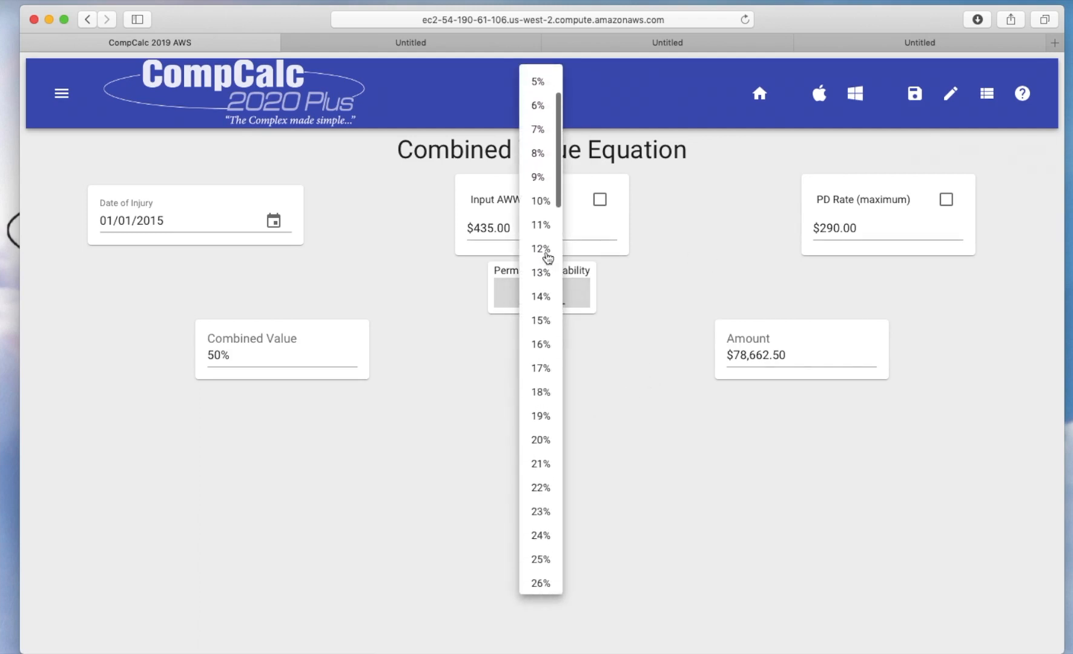
{"action": "left_click", "coordinate": [546, 320]}
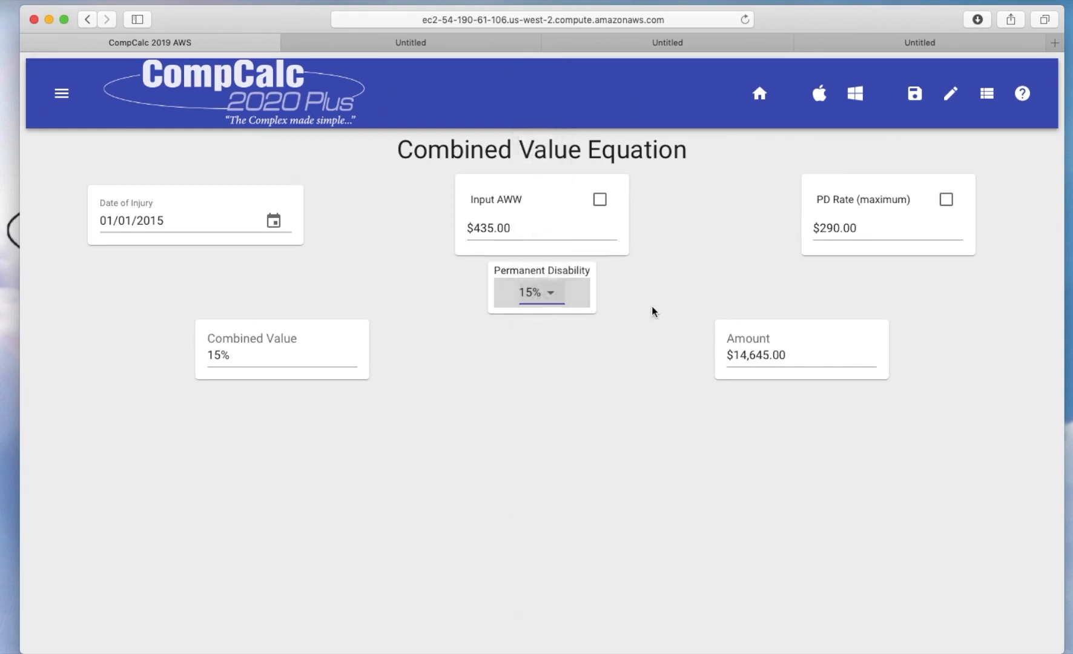
Step: Add a second permanent disability number to the Combined Value Equation and set it to 30%
{"action": "left_click", "coordinate": [950, 94]}
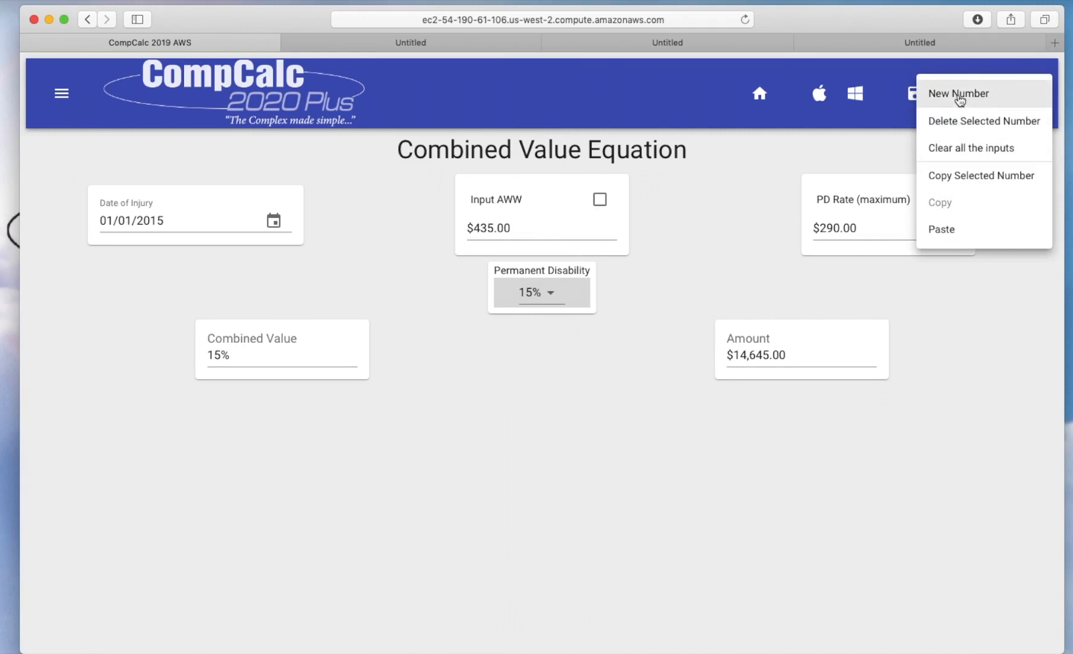
{"action": "left_click", "coordinate": [951, 94]}
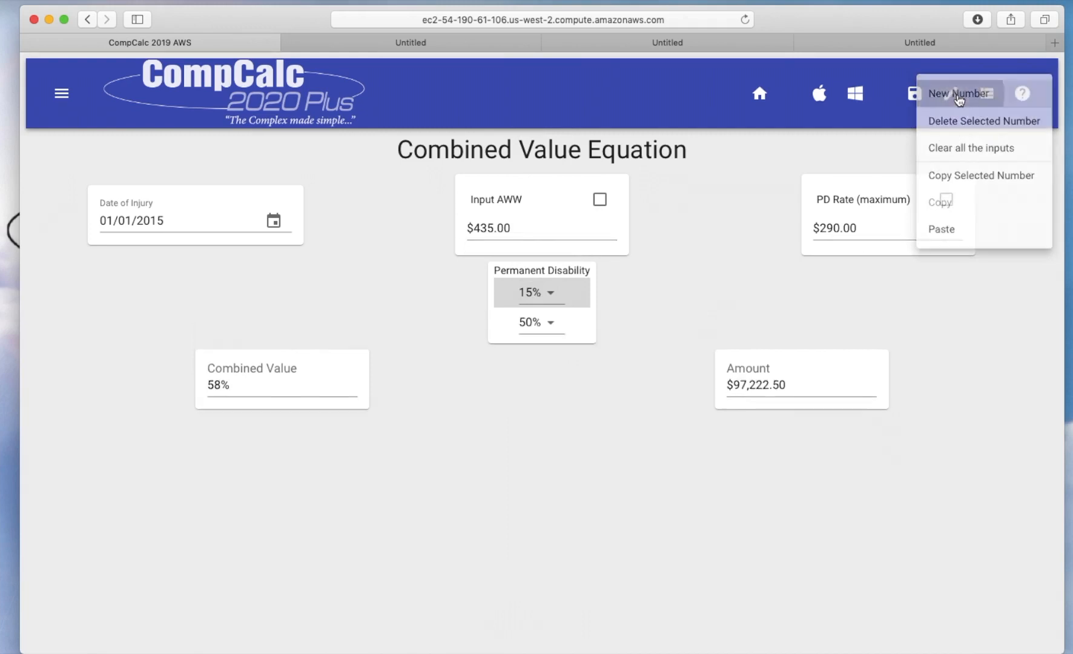
{"action": "left_click", "coordinate": [550, 323]}
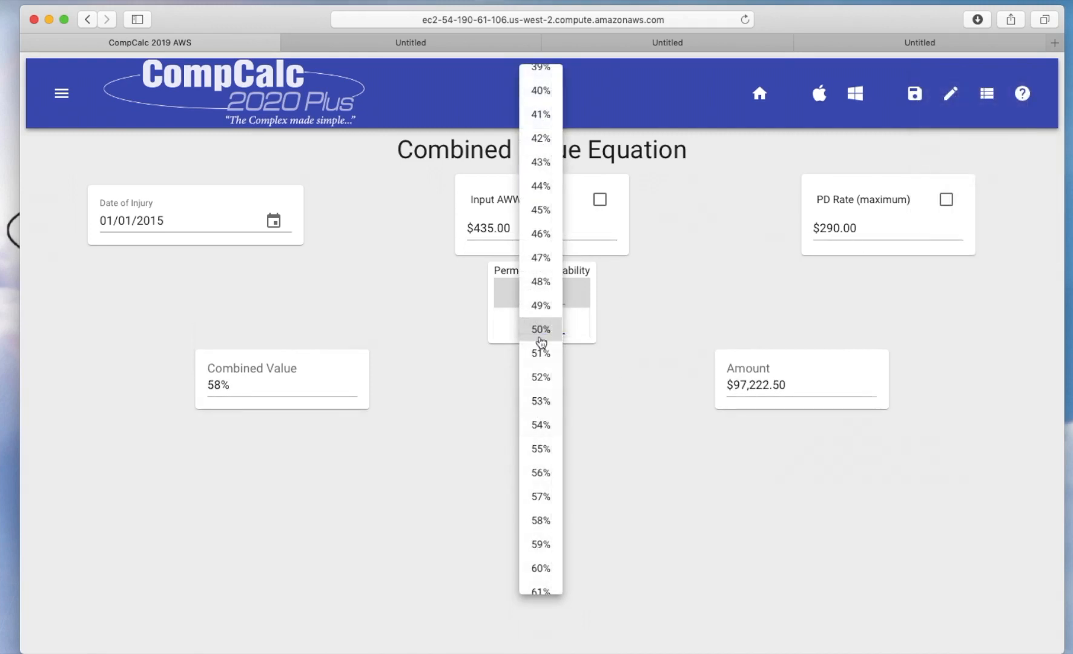
{"action": "left_click", "coordinate": [551, 240]}
{"action": "scroll", "coordinate": [552, 242], "scroll_direction": "up", "scroll_amount": 3}
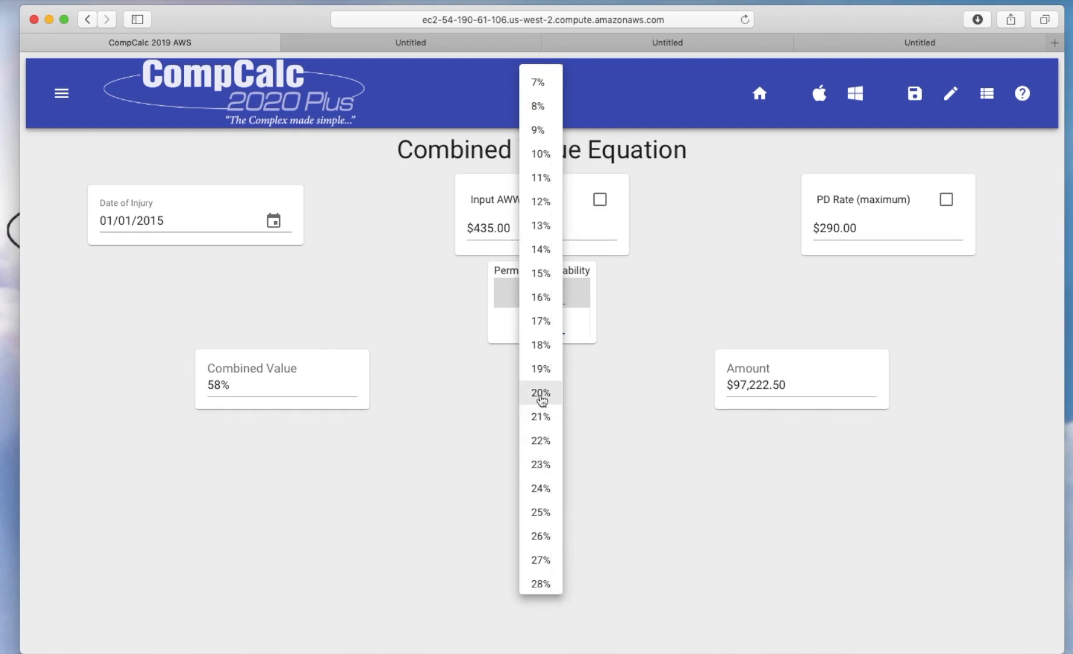
{"action": "scroll", "coordinate": [542, 478], "scroll_direction": "down", "scroll_amount": 2}
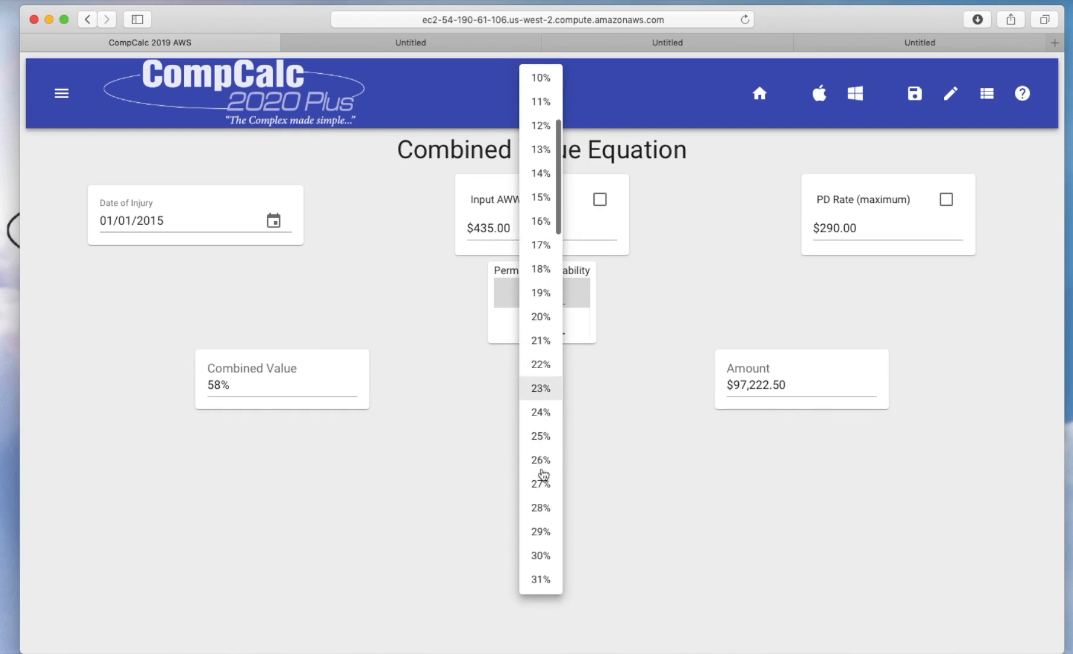
{"action": "left_click", "coordinate": [541, 552]}
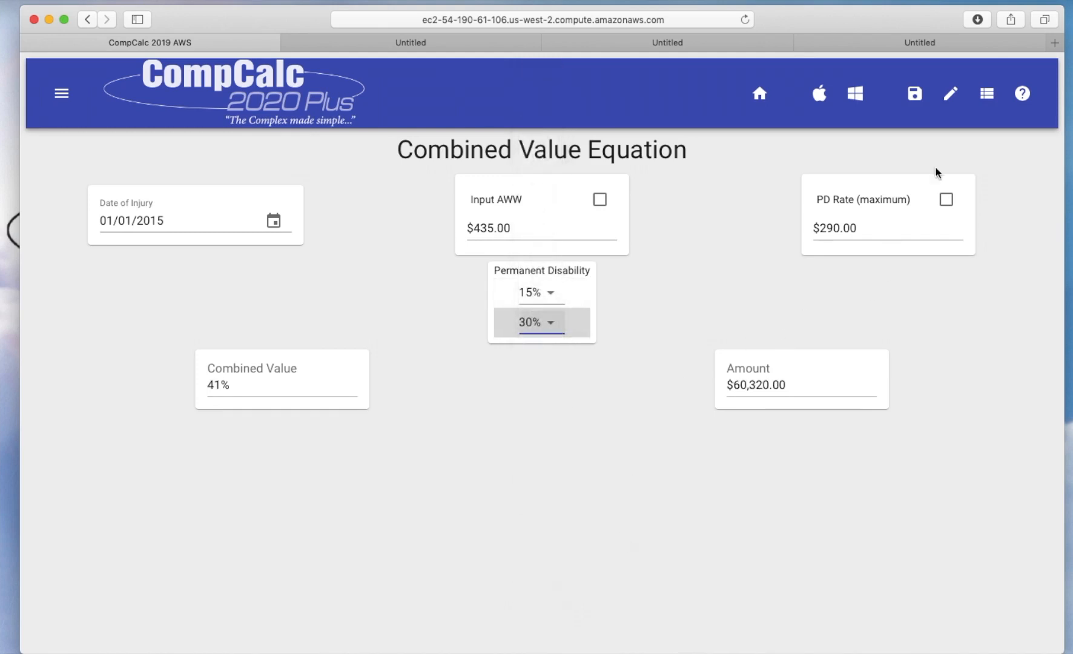
Step: Add a third permanent disability number to the Combined Value Equation and set it to 34%
{"action": "left_click", "coordinate": [950, 94]}
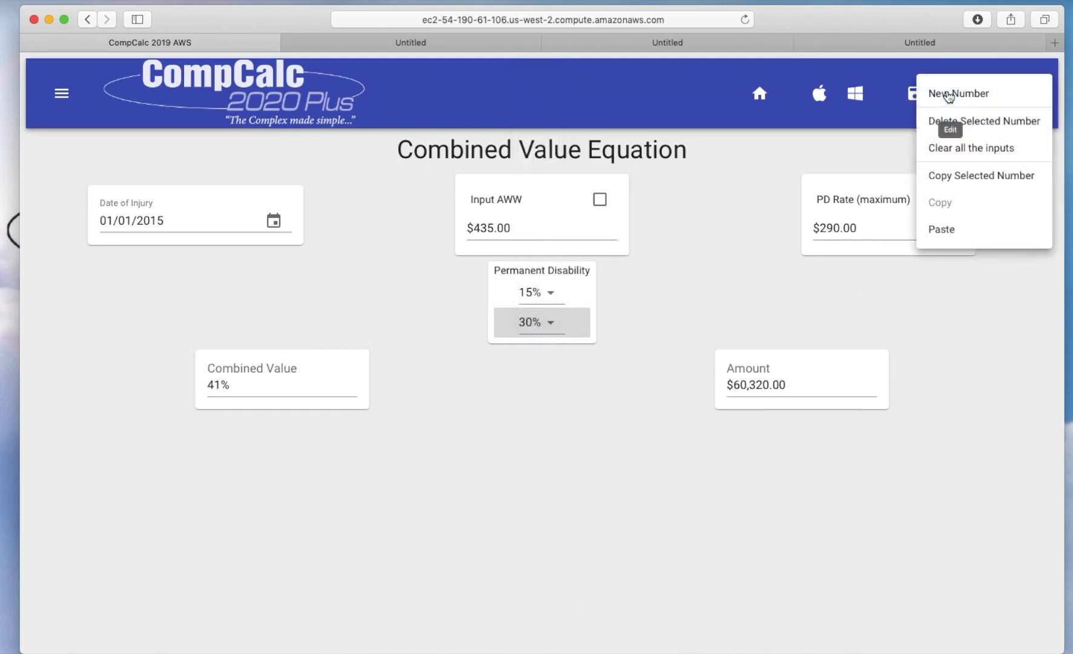
{"action": "left_click", "coordinate": [938, 94]}
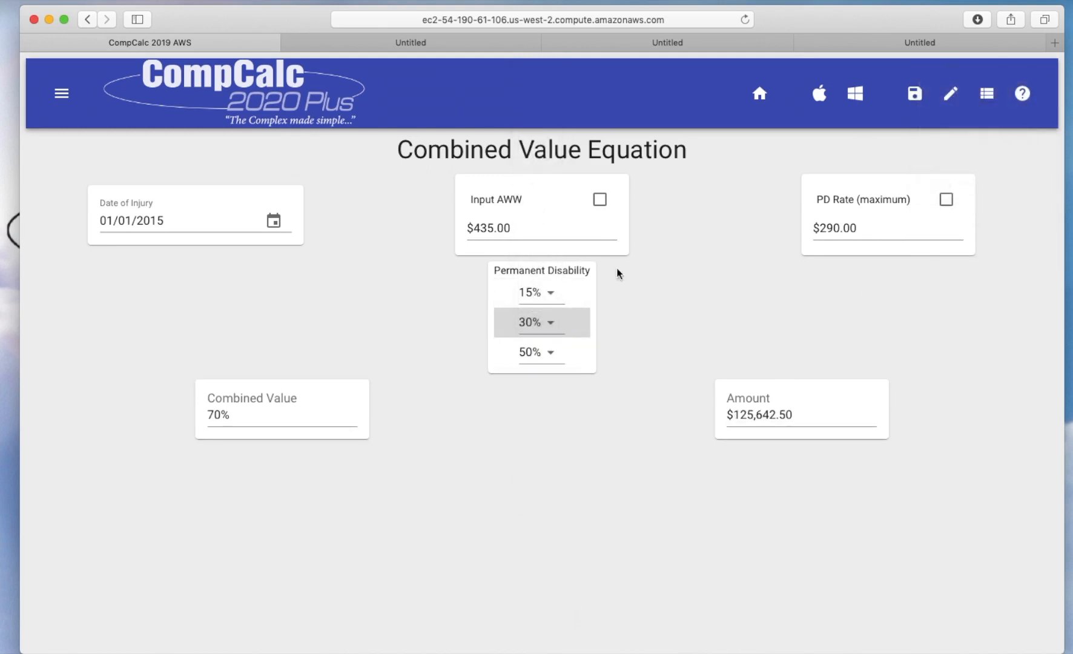
{"action": "left_click", "coordinate": [548, 352]}
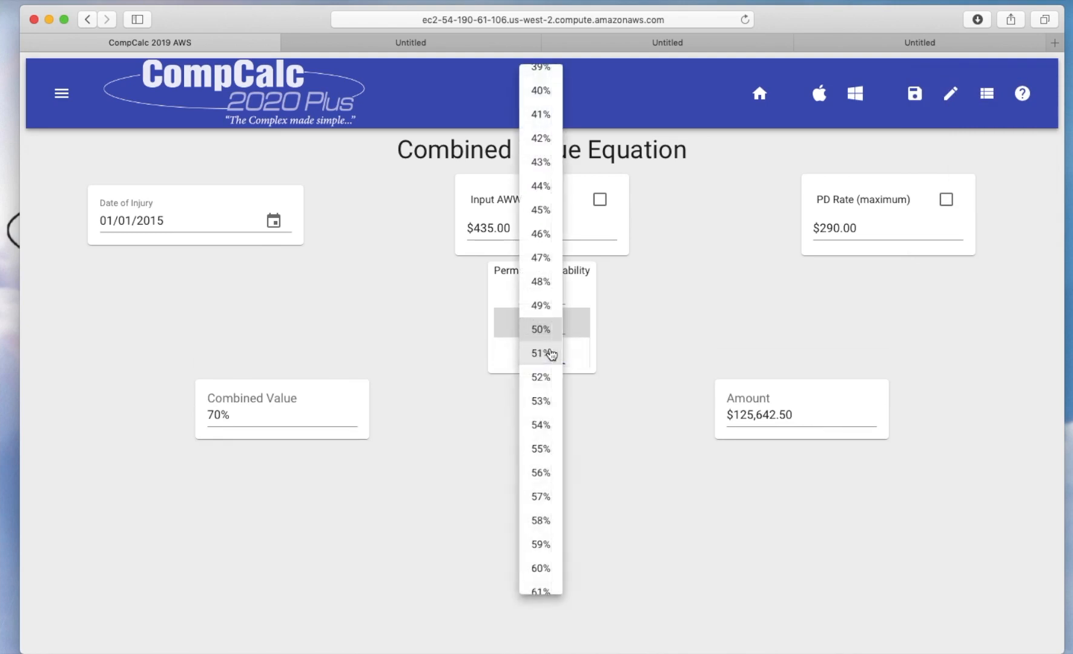
{"action": "scroll", "coordinate": [547, 308], "scroll_direction": "up", "scroll_amount": 5}
{"action": "scroll", "coordinate": [547, 307], "scroll_direction": "up", "scroll_amount": 1}
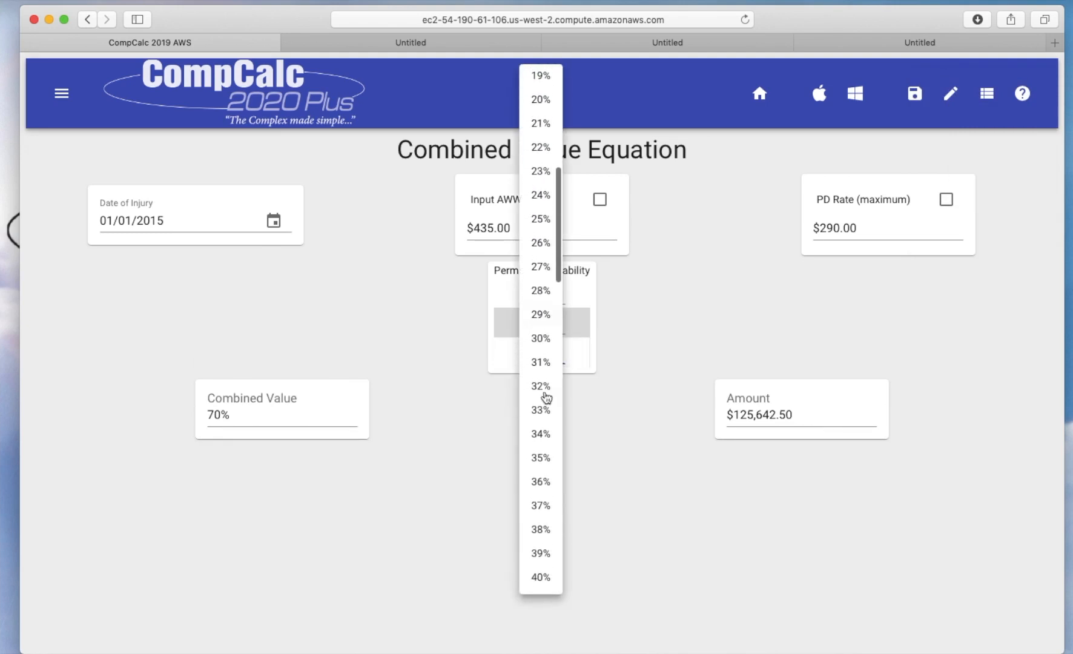
{"action": "left_click", "coordinate": [533, 436]}
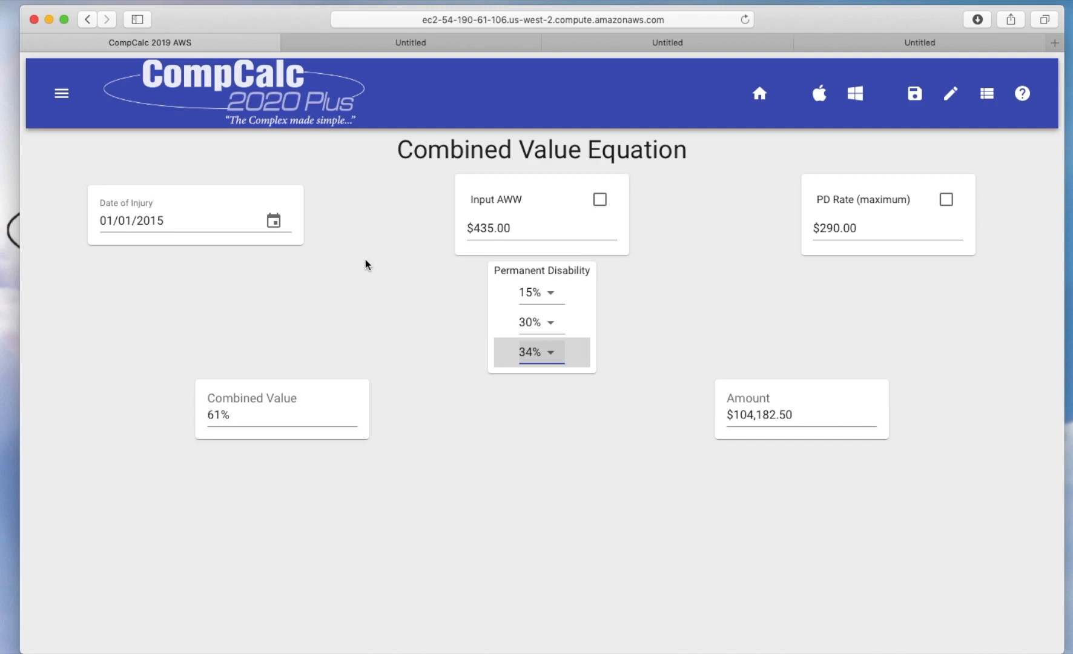
Step: Return to the Permanent Disability Rating Manual / Schedule page
{"action": "left_click", "coordinate": [62, 93]}
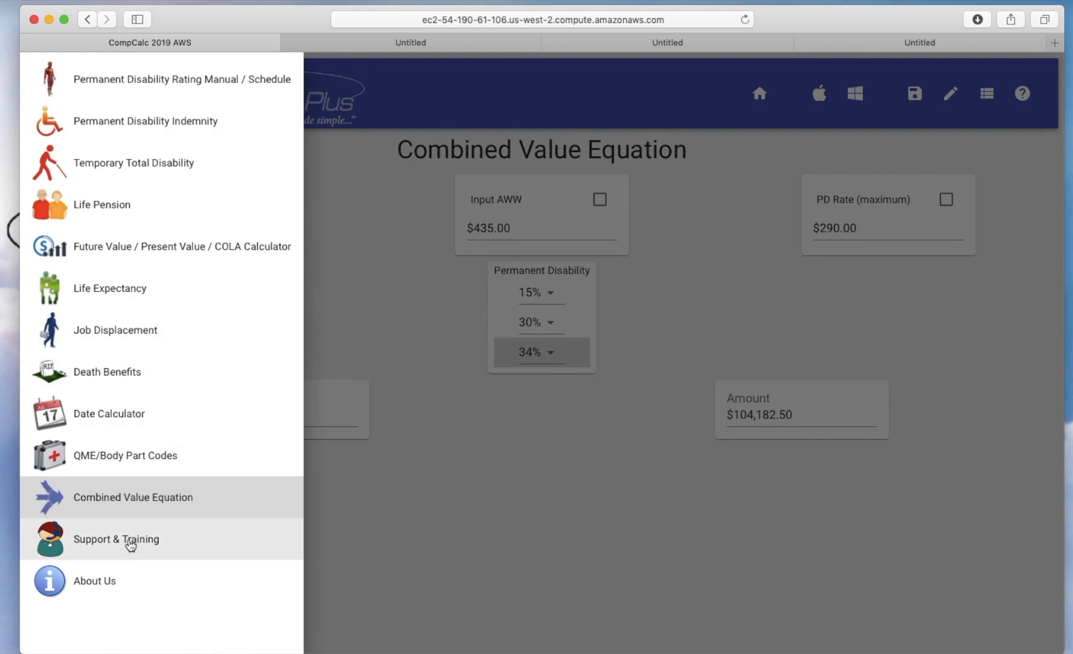
{"action": "left_click", "coordinate": [400, 519]}
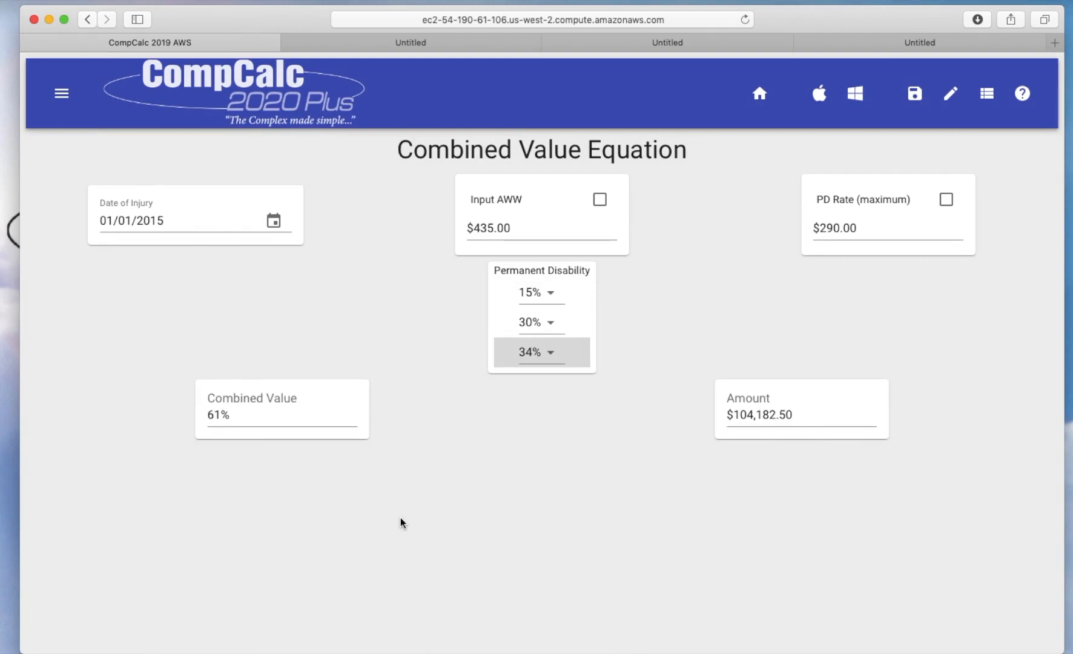
{"action": "left_click", "coordinate": [61, 93]}
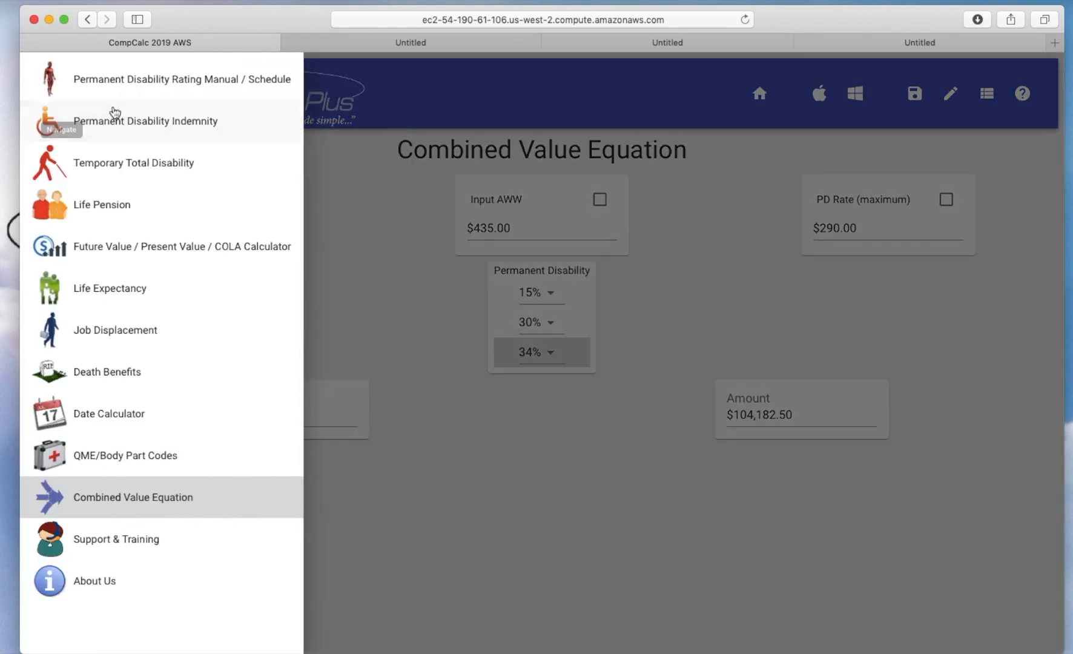
{"action": "left_click", "coordinate": [126, 83]}
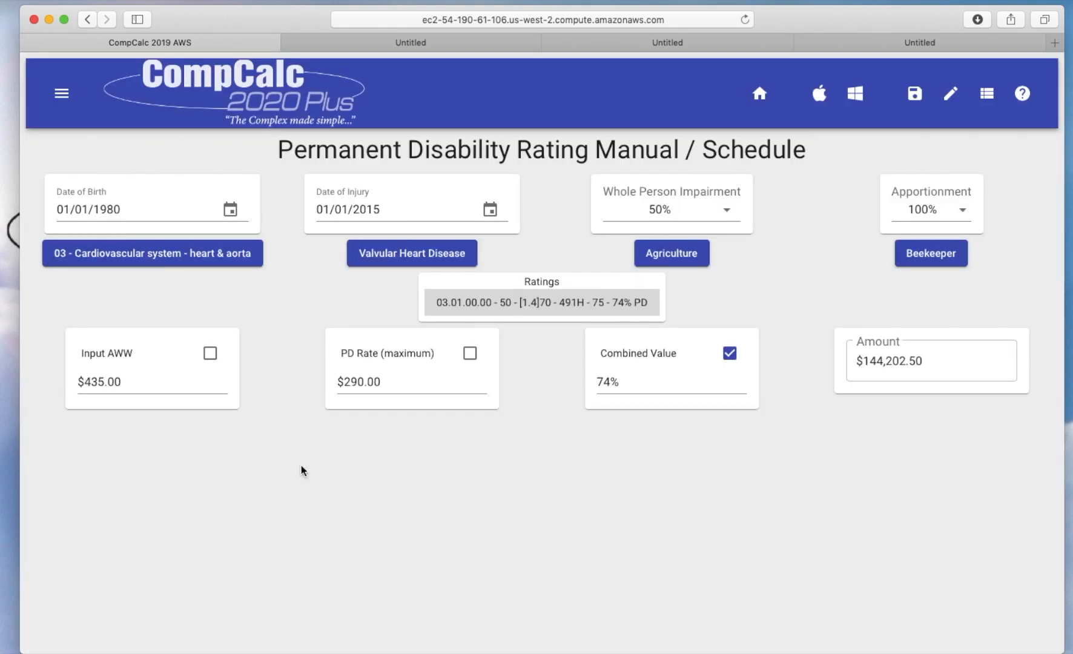